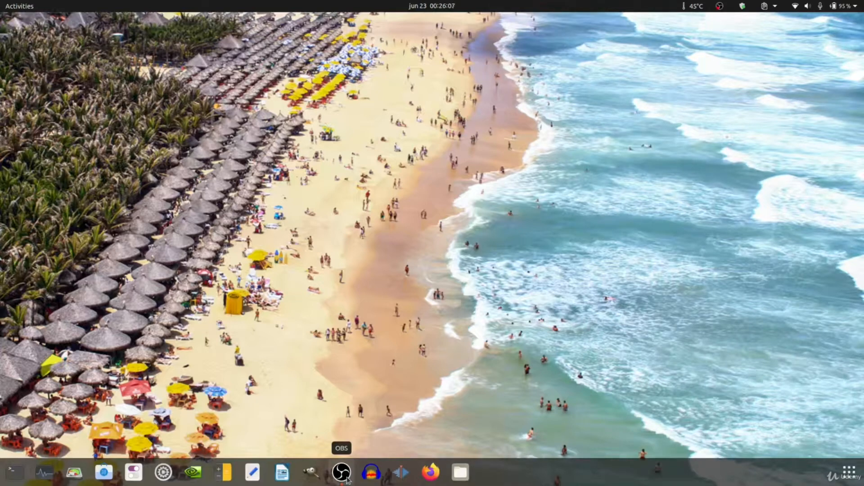
# Look up kdenlive in the software store, view the Kdenlive video editor's details page, and close the store.
pyautogui.click(406, 471)
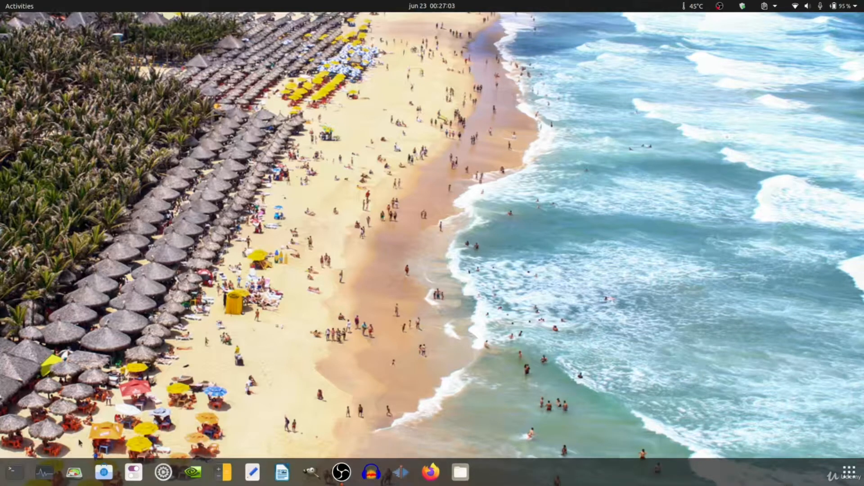
pyautogui.click(105, 477)
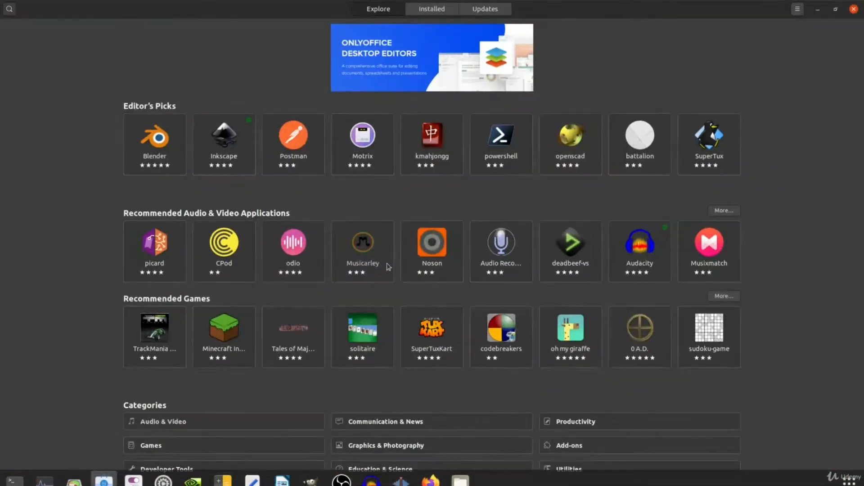
pyautogui.click(7, 10)
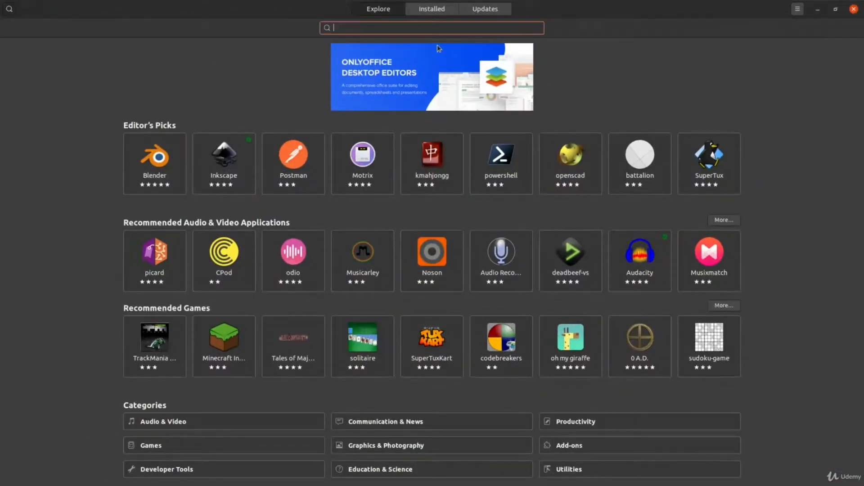
pyautogui.write('kdenl')
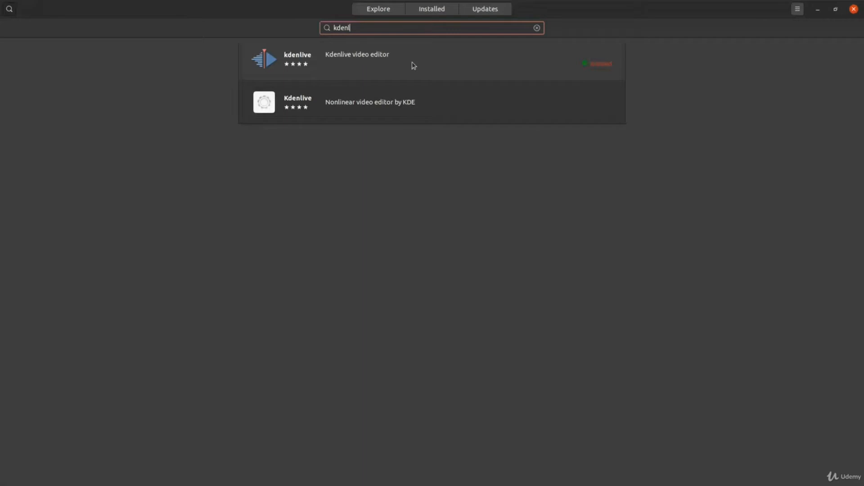
pyautogui.click(413, 66)
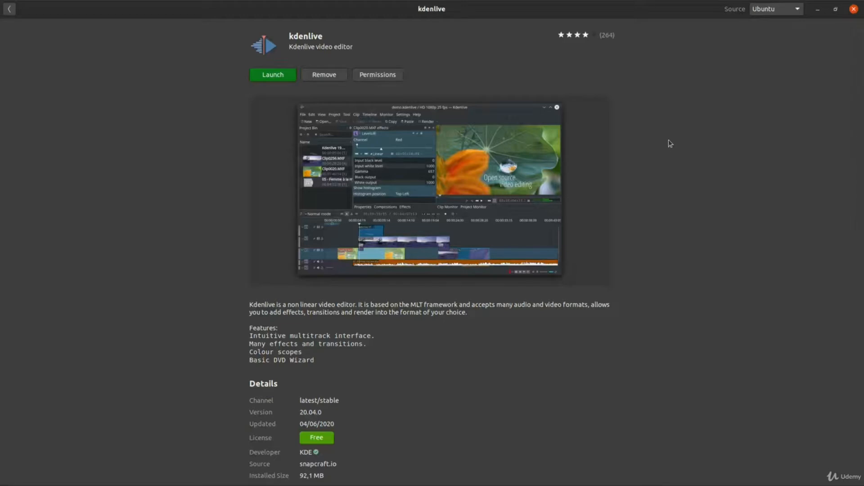
pyautogui.click(854, 9)
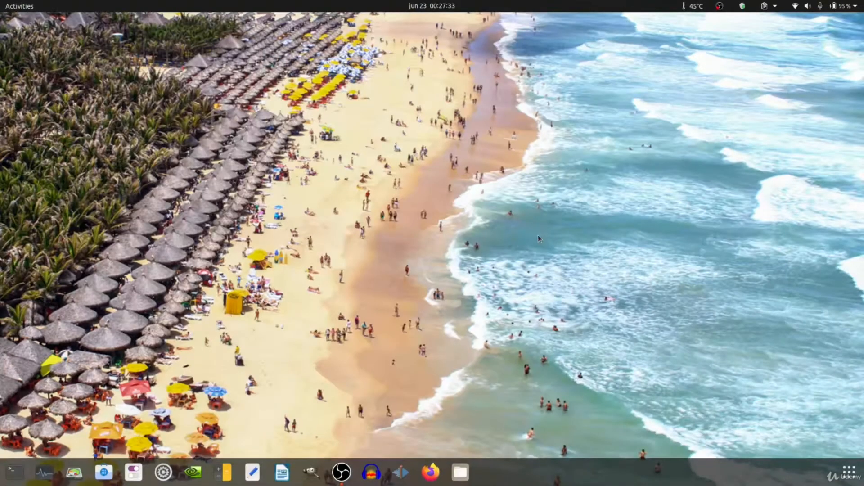
# Start the Kdenlive video editor.
pyautogui.rightClick(400, 480)
pyautogui.click(436, 399)
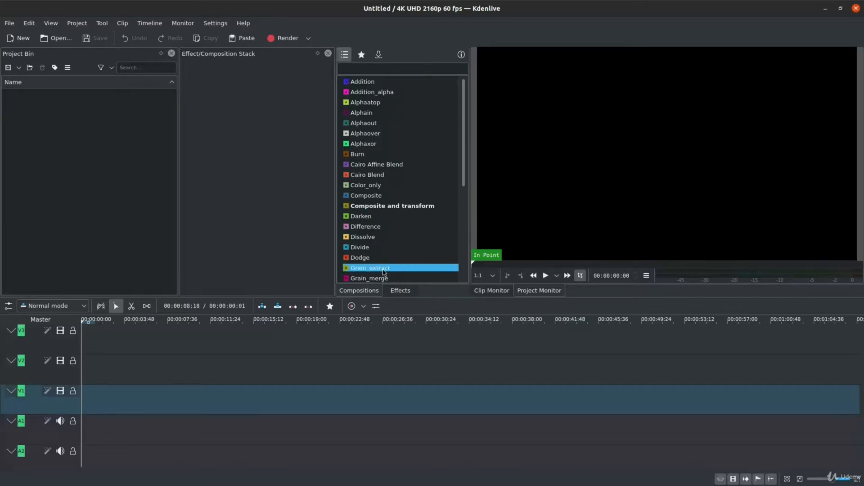
# Examine the available Effects categories and the list of Compositions, alternating between the two.
pyautogui.click(399, 291)
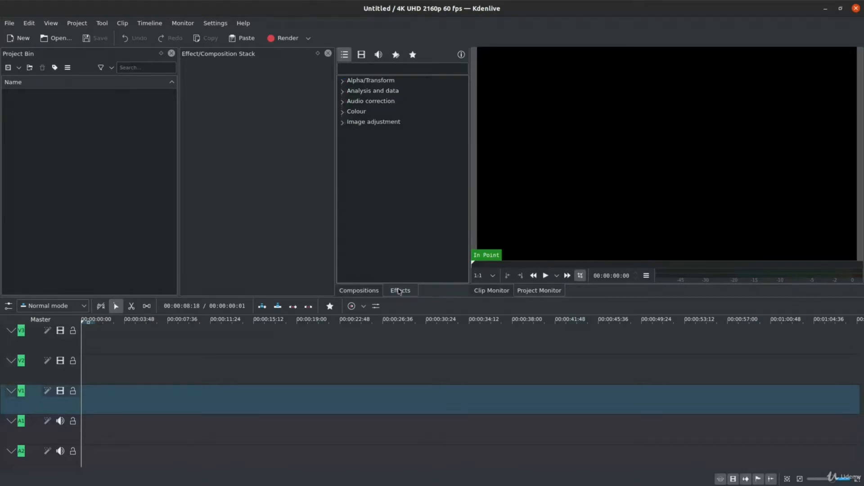
pyautogui.click(359, 291)
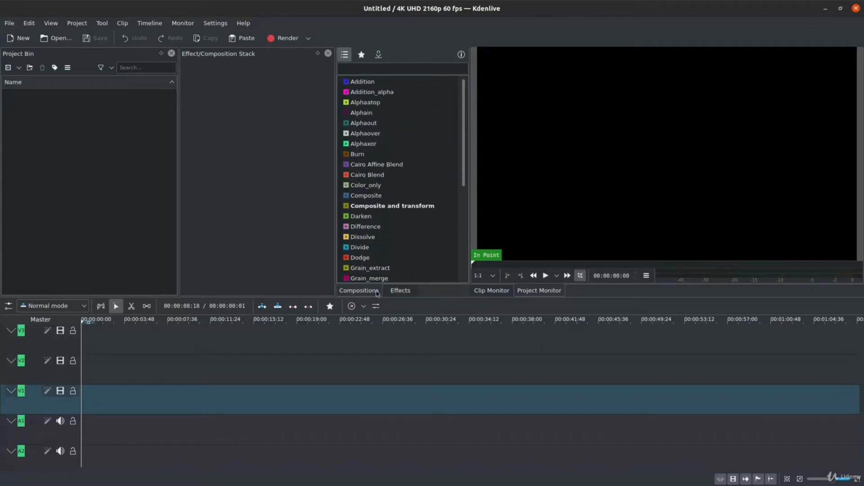
pyautogui.click(401, 290)
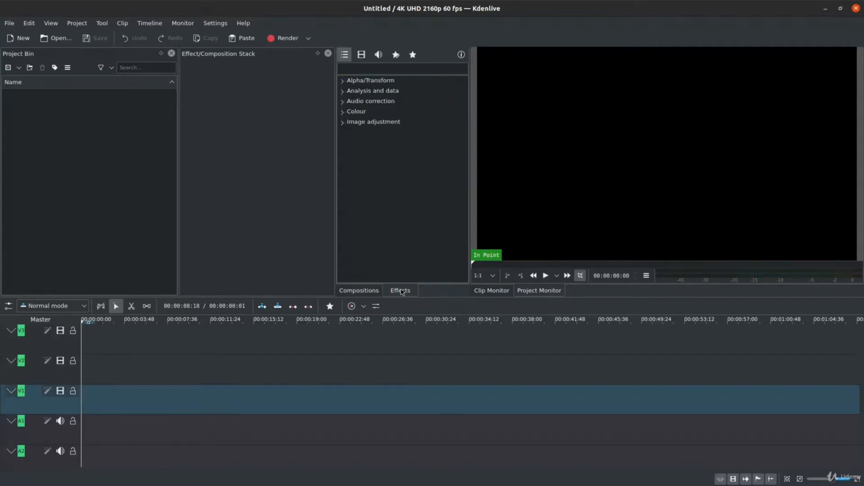
pyautogui.click(367, 293)
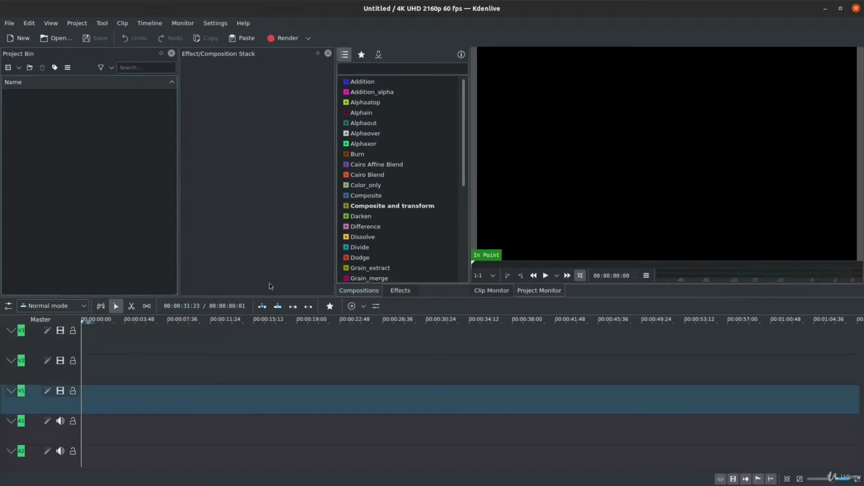
pyautogui.click(433, 147)
pyautogui.click(451, 154)
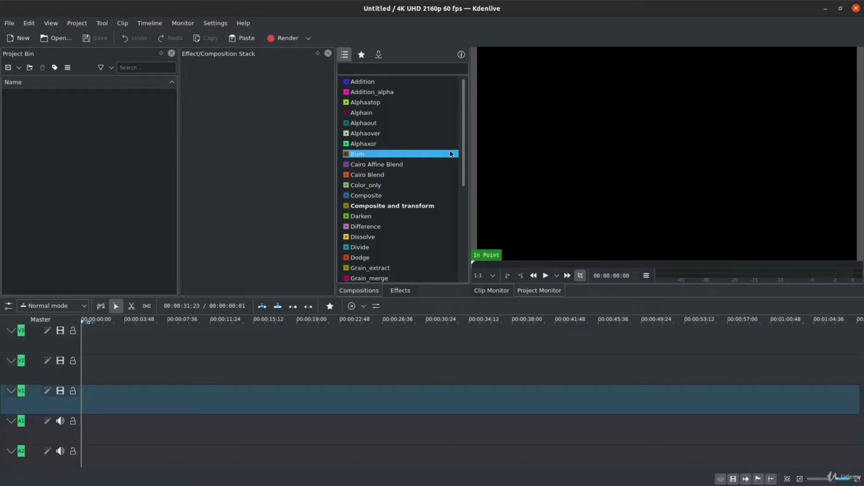
pyautogui.click(422, 184)
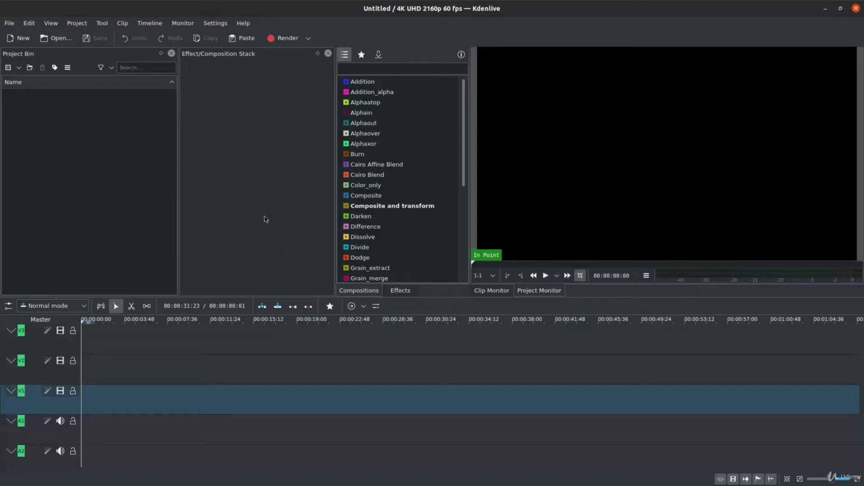
pyautogui.click(427, 80)
# Close the Effect/Composition Stack and restore it to the workspace.
pyautogui.click(328, 53)
pyautogui.click(53, 29)
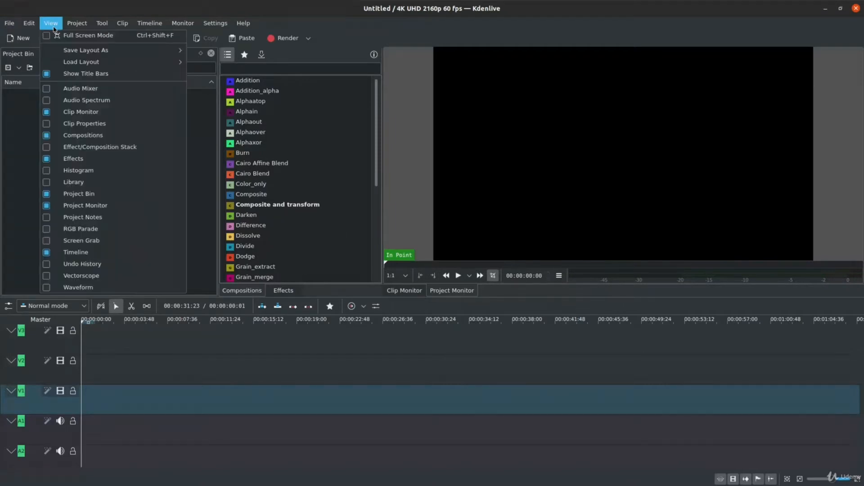
pyautogui.click(47, 150)
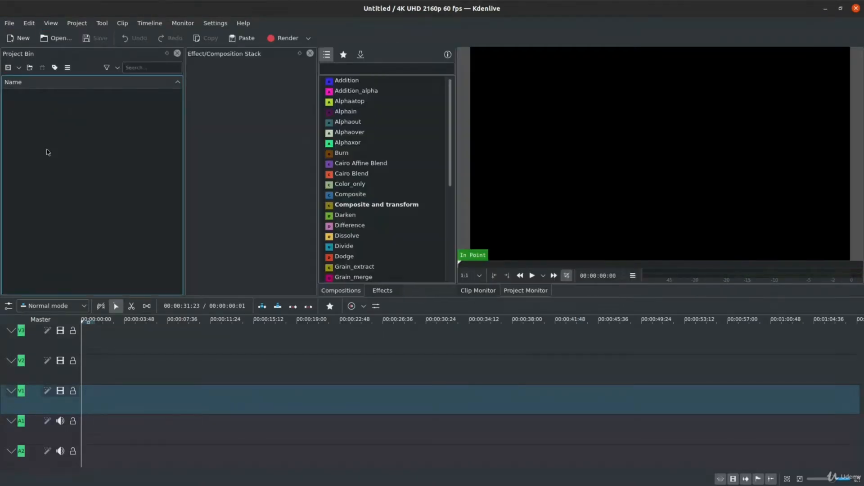
# Narrow the Project Bin, group the Effect/Composition Stack with it in one tabbed area, and alternate between the two.
pyautogui.moveTo(184, 151); pyautogui.dragTo(168, 169)
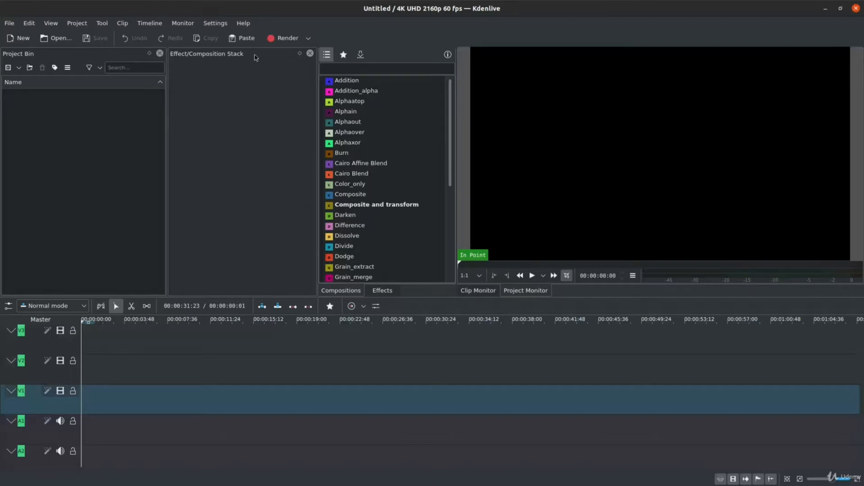
pyautogui.moveTo(258, 55); pyautogui.dragTo(88, 296)
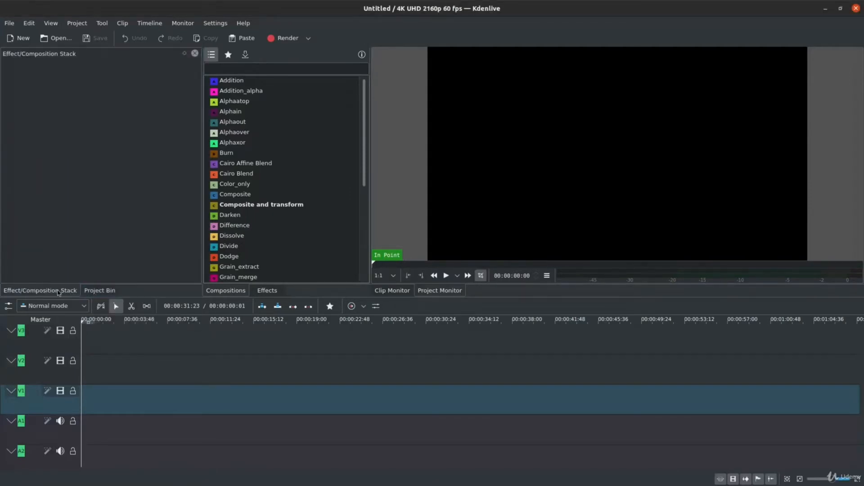
pyautogui.click(98, 292)
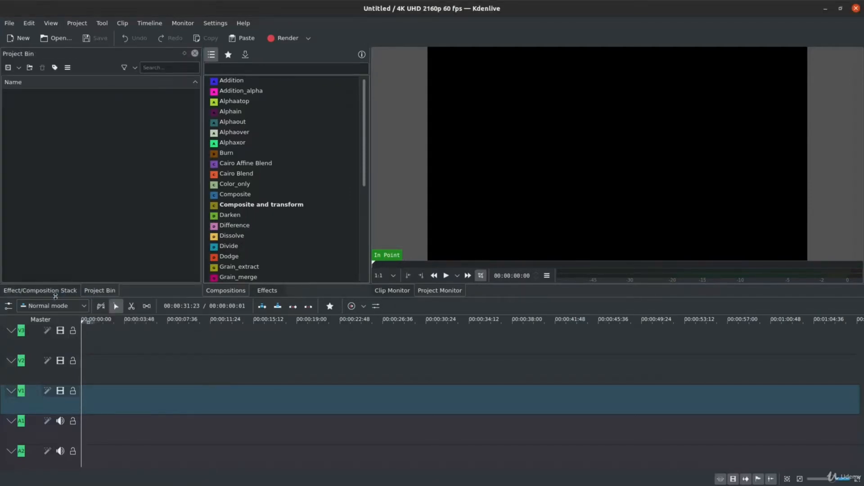
pyautogui.click(56, 292)
pyautogui.click(100, 291)
# Separate the Project Bin from the Effect/Composition Stack so they sit side by side, and balance their widths with the Compositions list.
pyautogui.moveTo(70, 56); pyautogui.dragTo(226, 54)
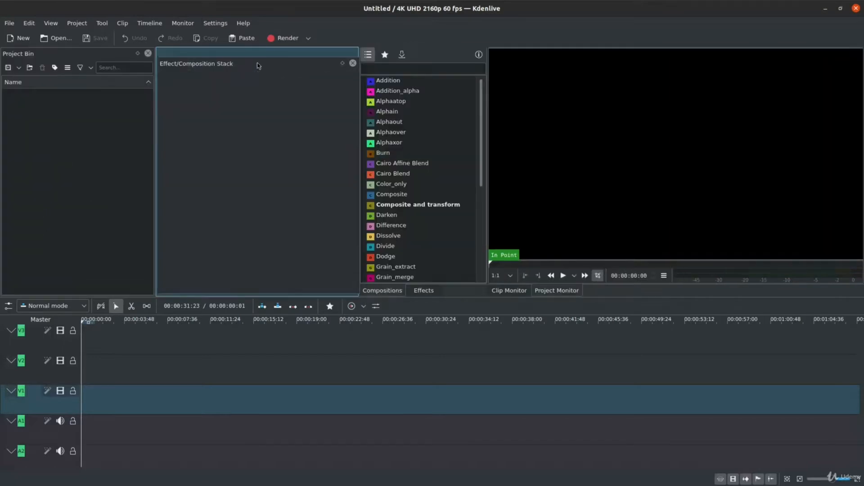
pyautogui.moveTo(257, 64); pyautogui.dragTo(257, 64)
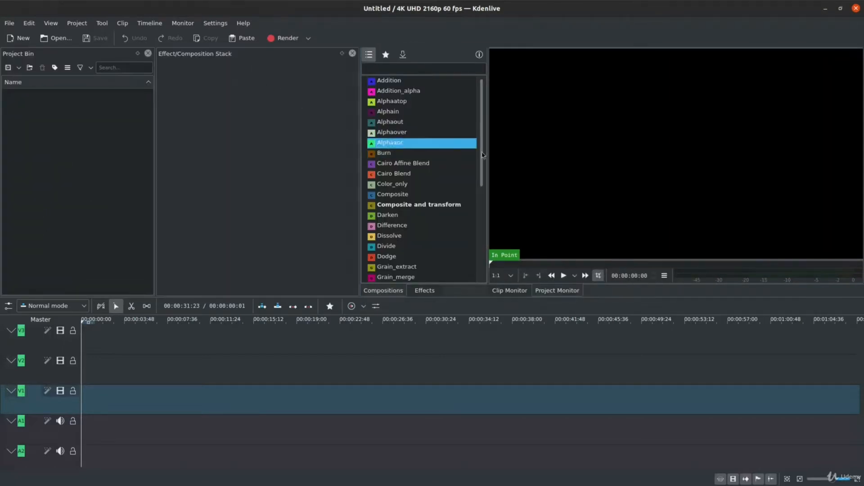
pyautogui.moveTo(359, 150); pyautogui.dragTo(323, 152)
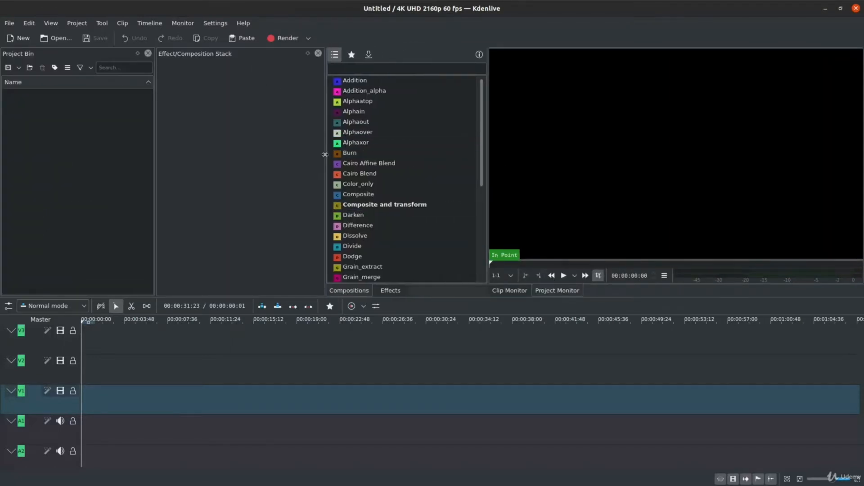
pyautogui.moveTo(154, 163); pyautogui.dragTo(172, 163)
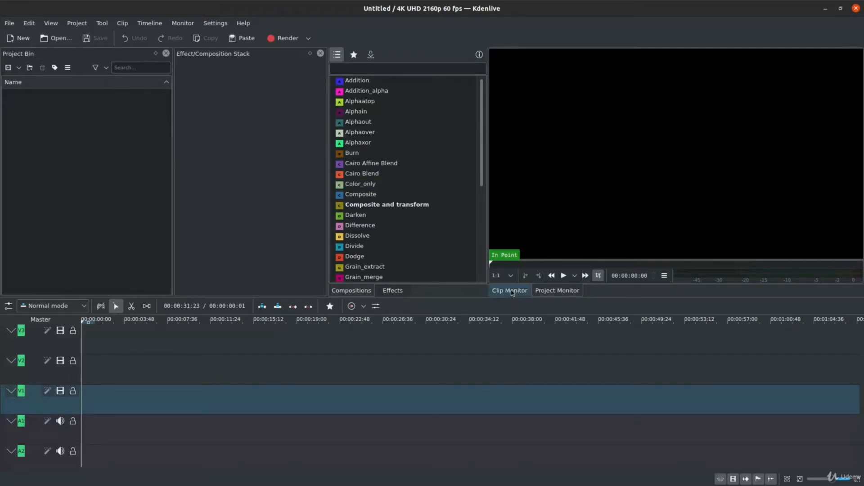
# Compare the Clip Monitor and Project Monitor, ending on the Project Monitor.
pyautogui.click(557, 291)
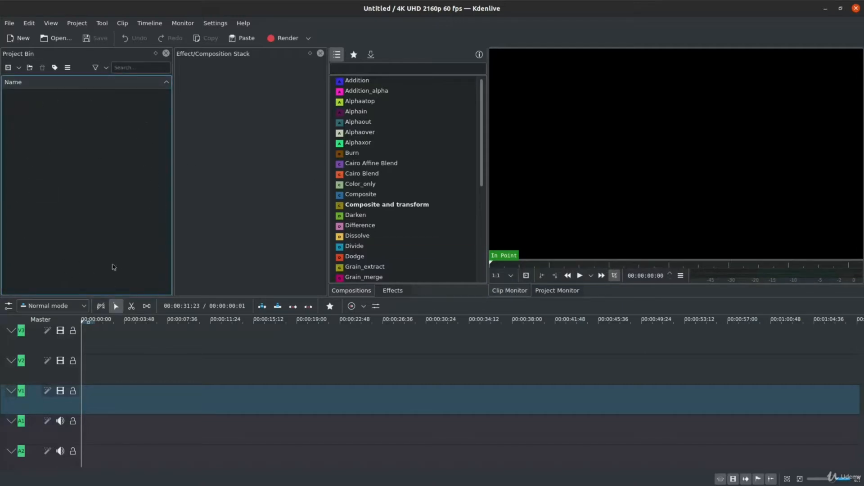
pyautogui.click(574, 295)
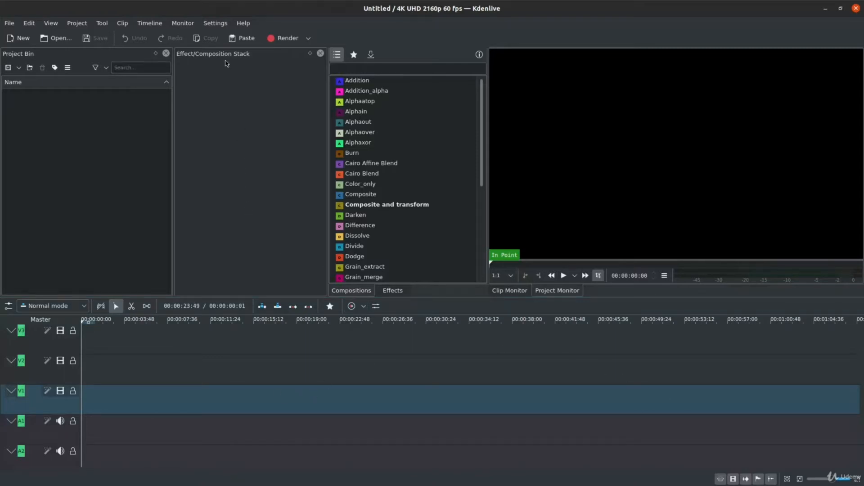
# Open the Kdenlive configuration and go from the Misc settings to the Project Defaults.
pyautogui.click(220, 25)
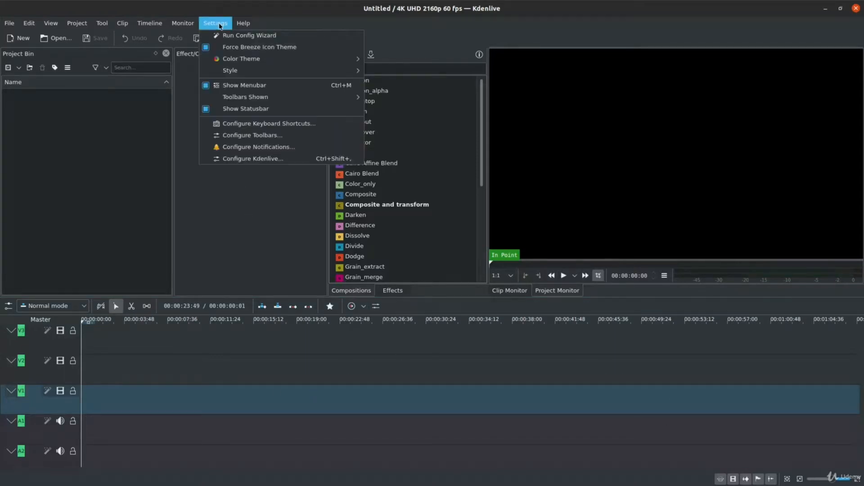
pyautogui.click(301, 160)
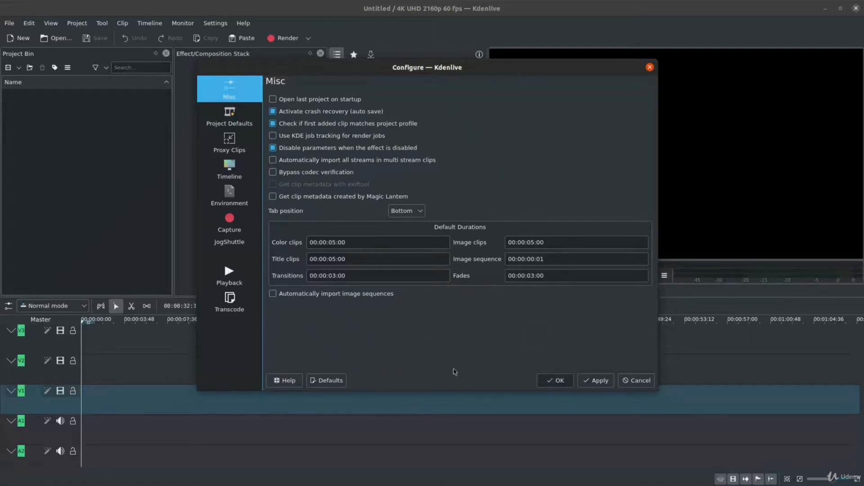
pyautogui.click(244, 121)
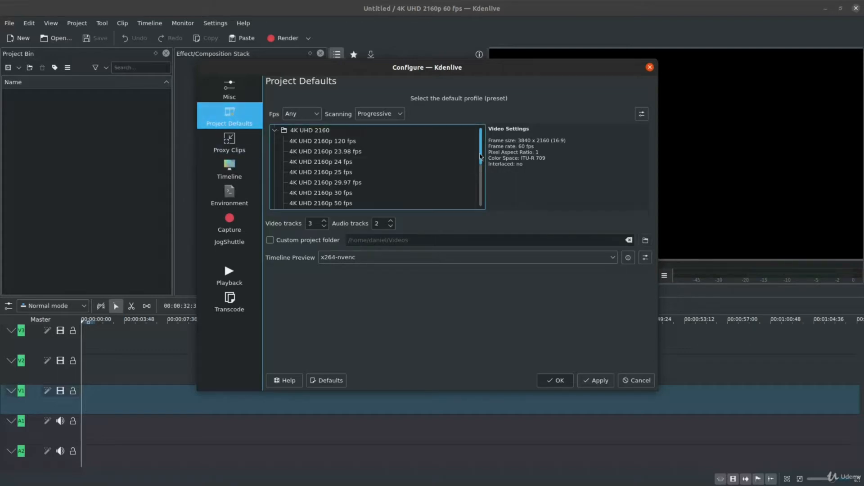
# Browse the default profile presets and select HD 1080p 30 fps from the Full HD 1080 group.
pyautogui.moveTo(480, 156); pyautogui.dragTo(484, 137)
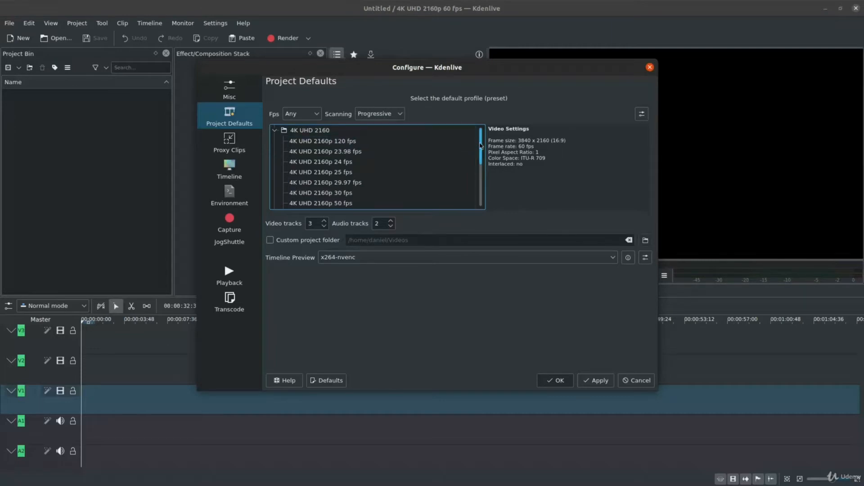
pyautogui.moveTo(480, 166); pyautogui.dragTo(480, 194)
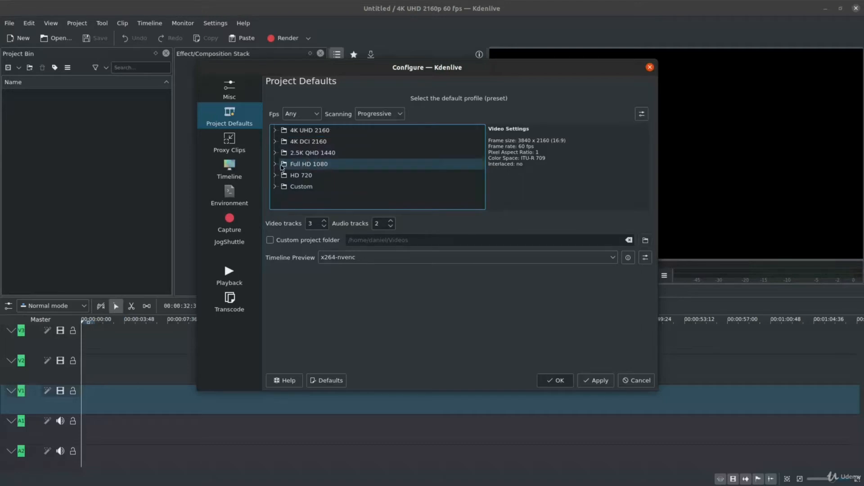
pyautogui.click(275, 166)
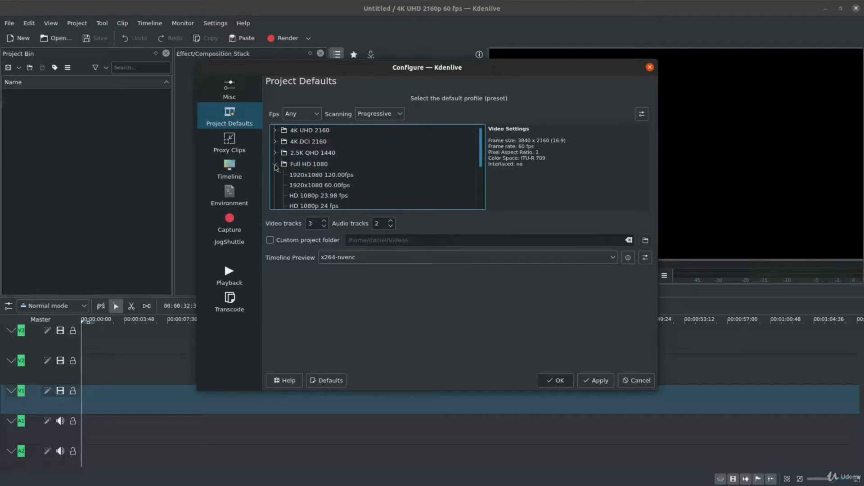
pyautogui.moveTo(481, 155); pyautogui.dragTo(482, 171)
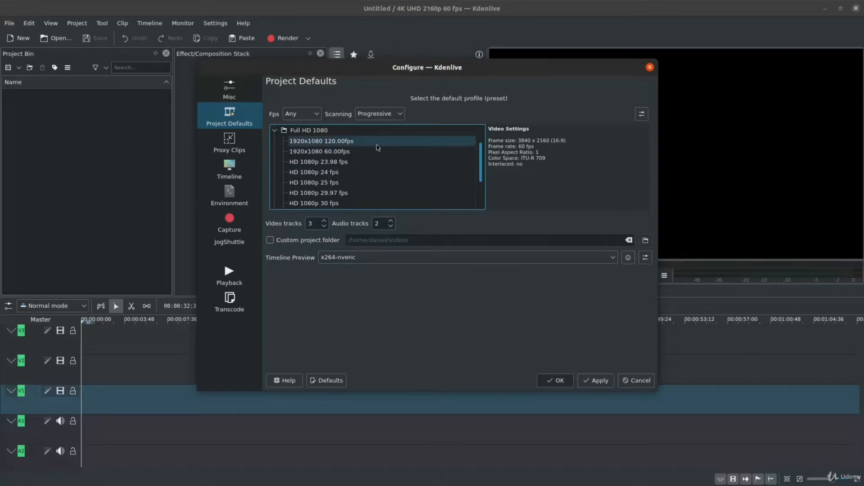
pyautogui.scroll(-1, 360, 171)
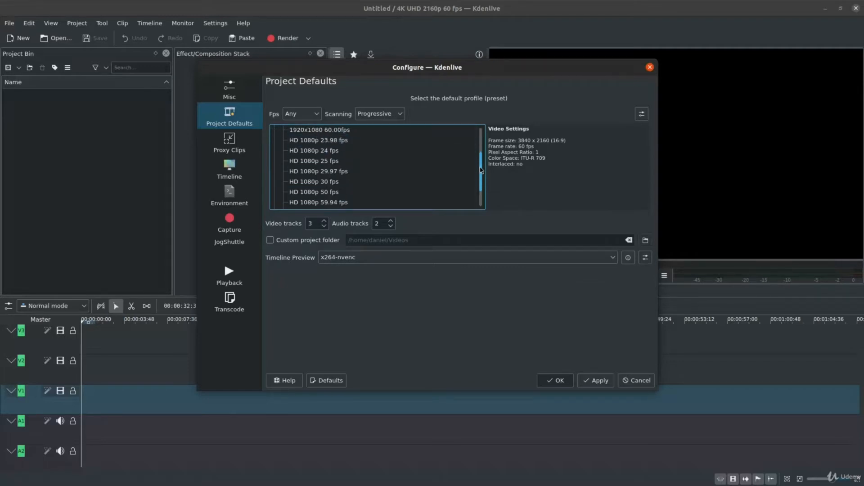
pyautogui.click(346, 184)
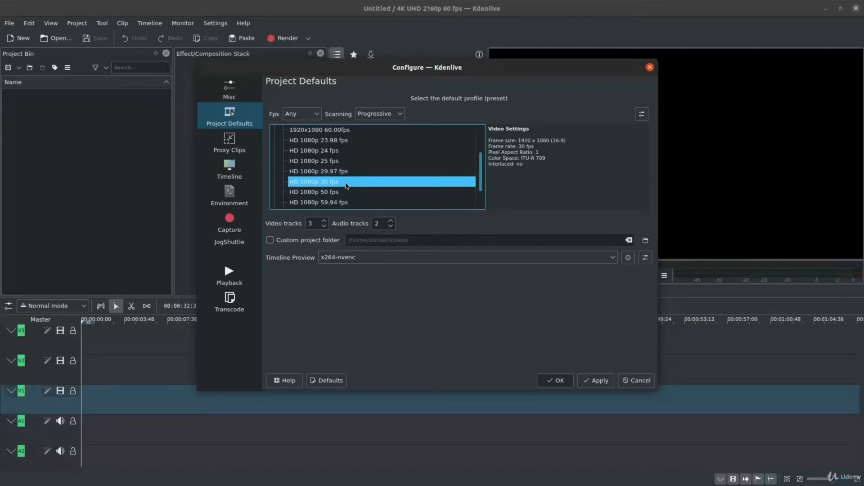
# Select 4K UHD 2160p 60 fps from the 4K UHD 2160 group as the default project profile.
pyautogui.moveTo(482, 181); pyautogui.dragTo(483, 156)
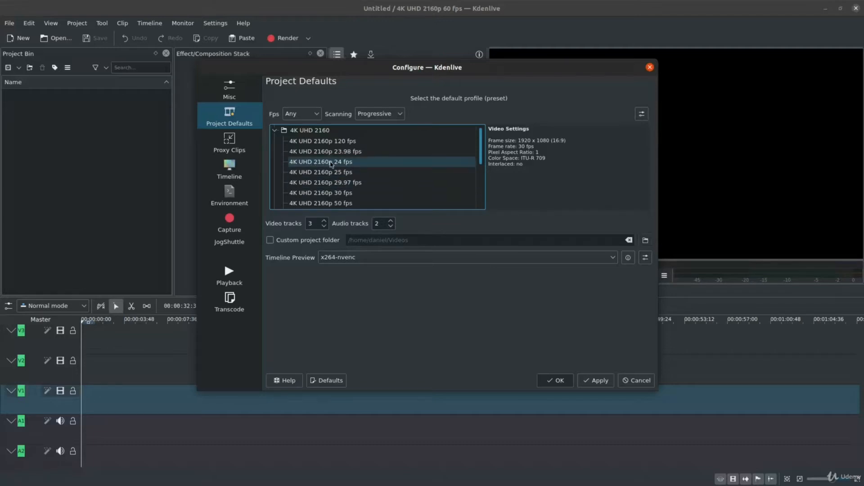
pyautogui.moveTo(480, 153); pyautogui.dragTo(481, 160)
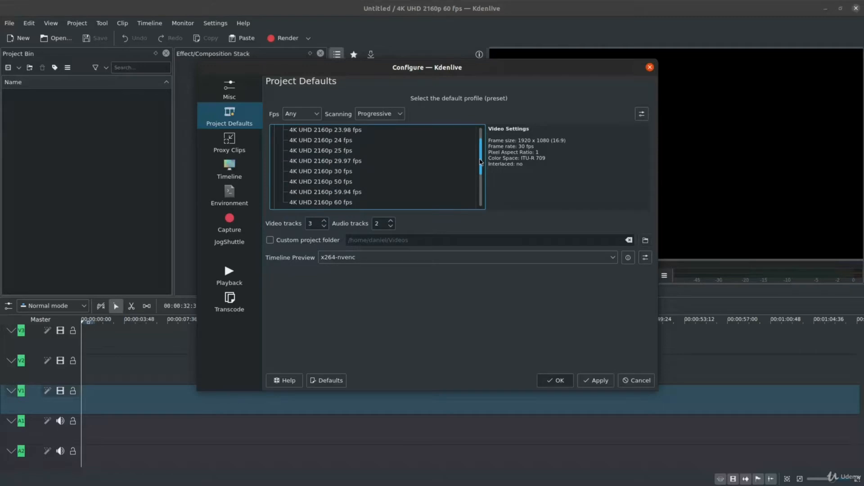
pyautogui.click(407, 203)
# Review the available Scanning options for the profile presets, keeping Progressive selected.
pyautogui.click(368, 117)
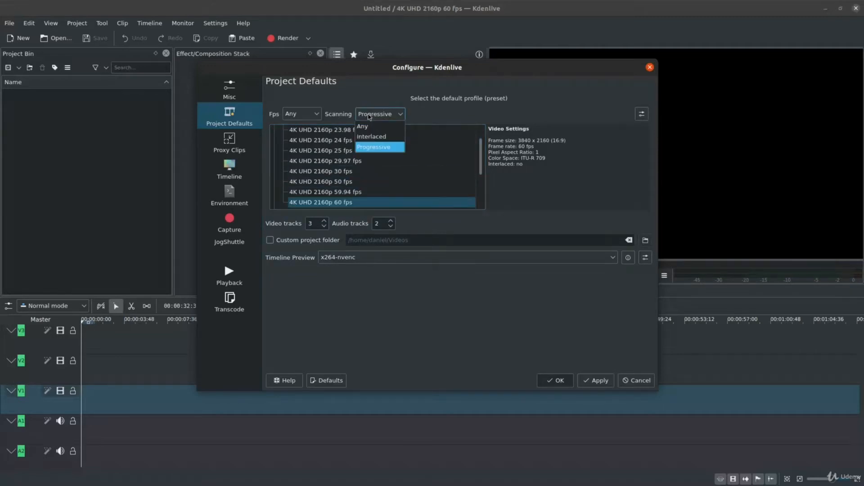
pyautogui.click(399, 148)
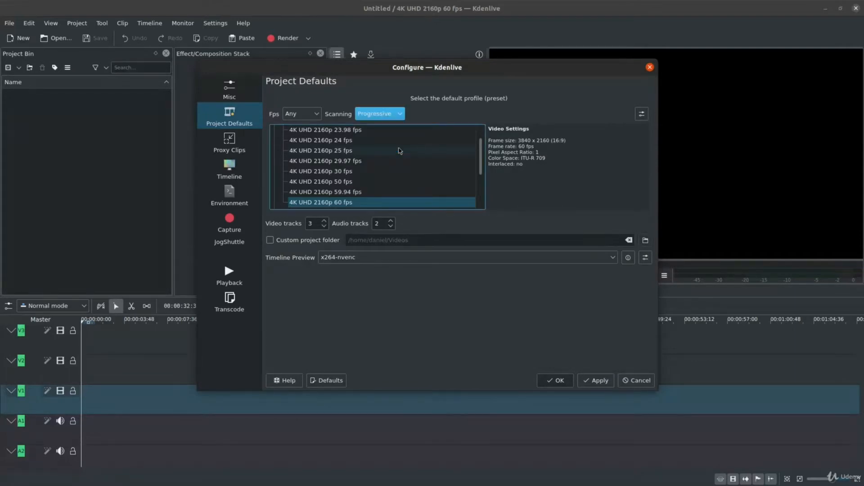
pyautogui.click(398, 116)
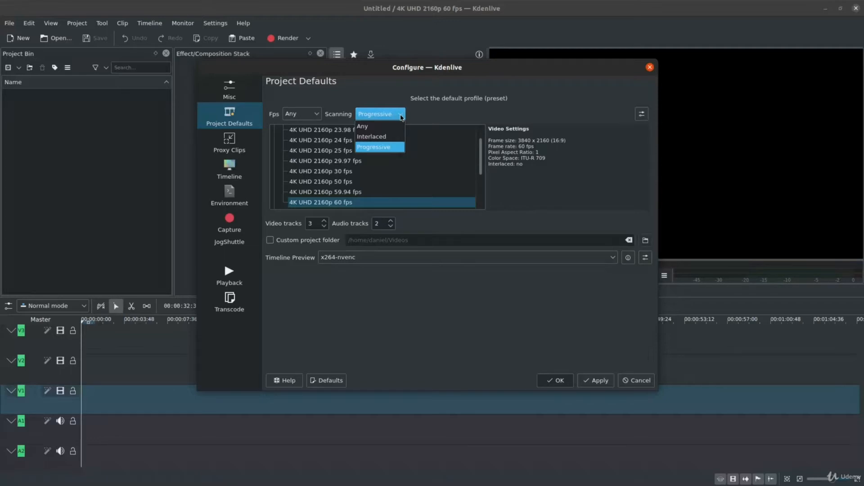
pyautogui.click(402, 117)
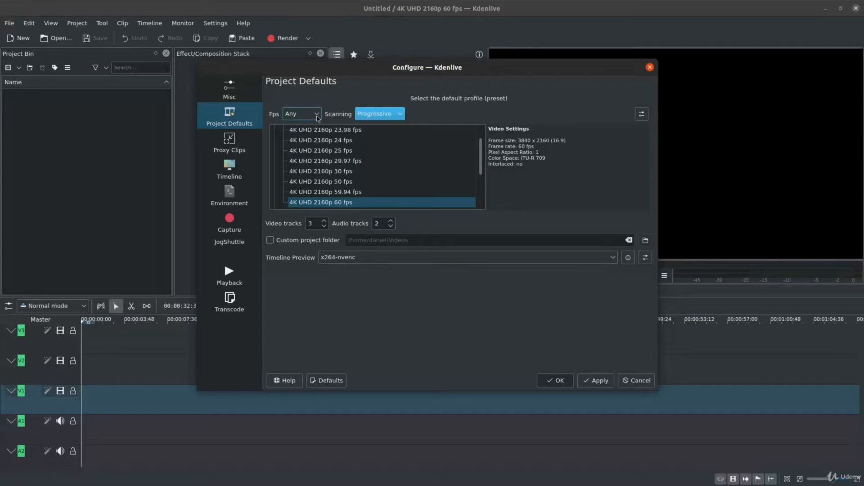
pyautogui.click(402, 117)
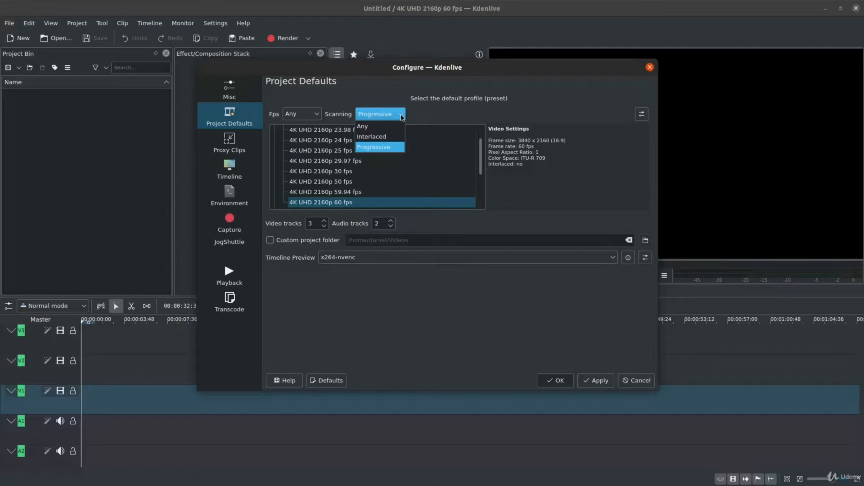
pyautogui.click(402, 117)
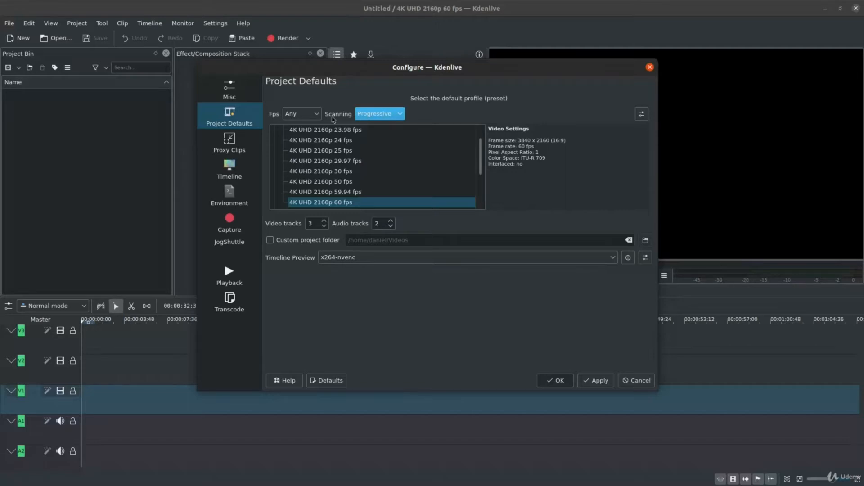
# Filter the default profile presets to a frame rate of 60 fps.
pyautogui.click(315, 114)
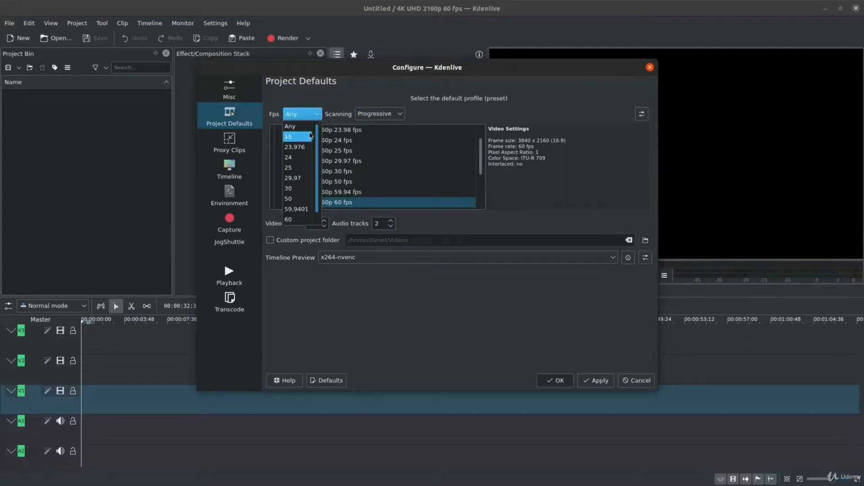
pyautogui.click(371, 96)
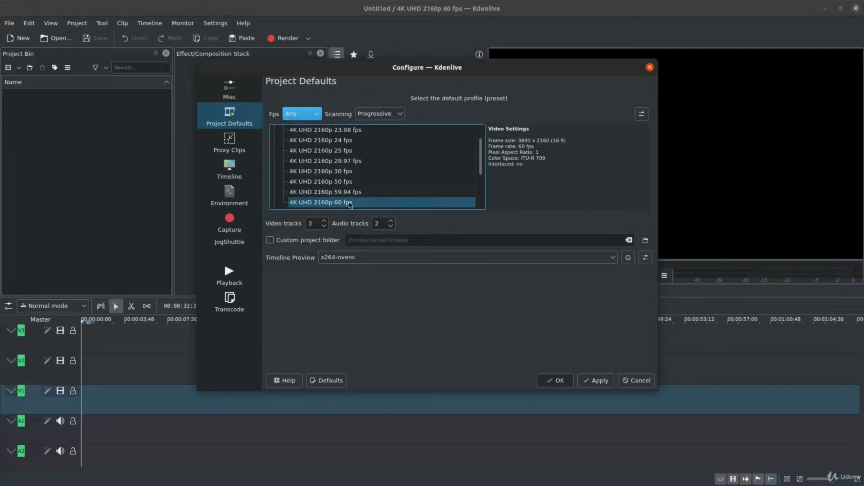
pyautogui.click(317, 115)
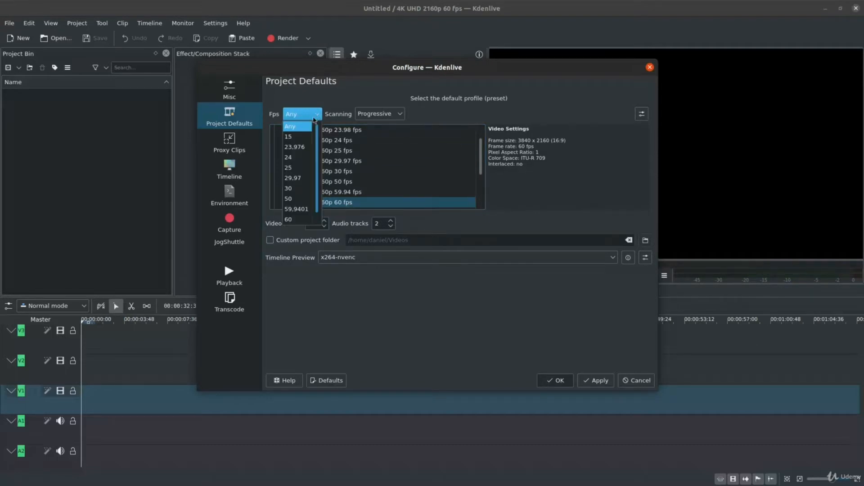
pyautogui.click(297, 219)
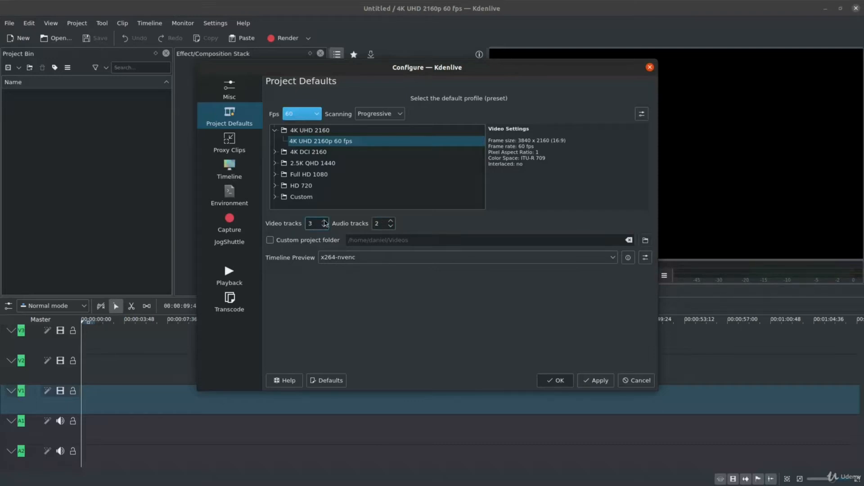
pyautogui.scroll(3, 325, 224)
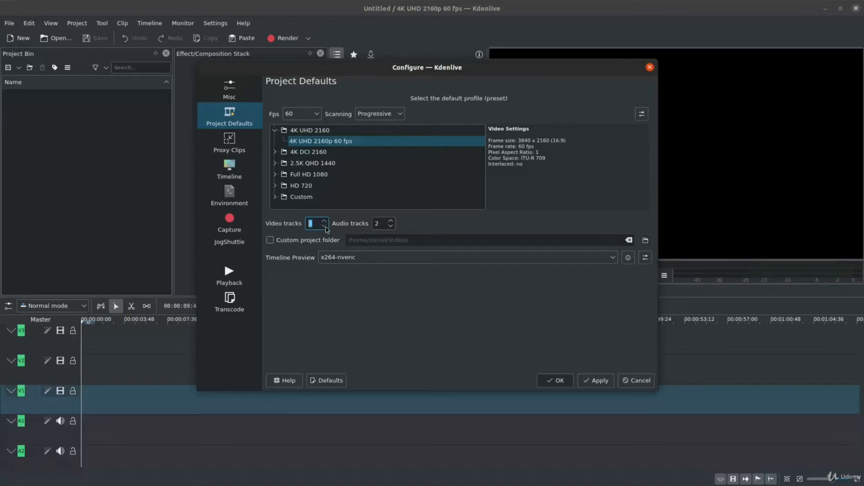
pyautogui.click(444, 225)
# Enable a custom project folder and choose the Videos folder inside the personal home directory for it.
pyautogui.click(270, 241)
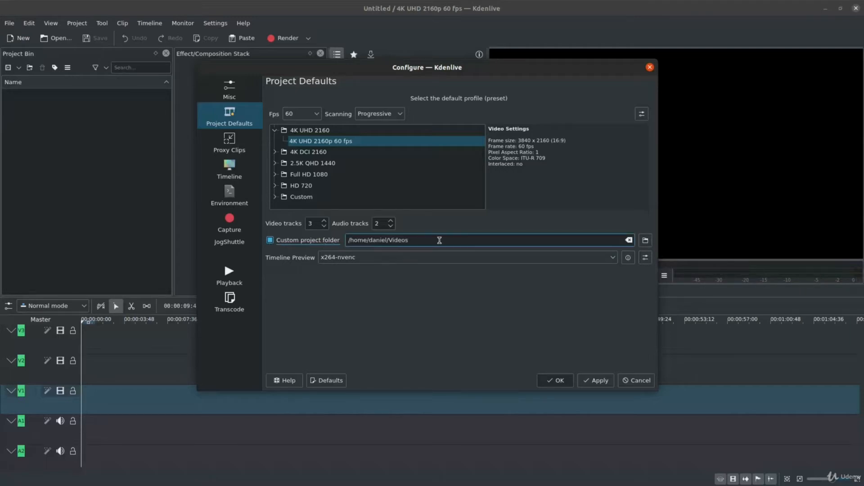
pyautogui.click(645, 241)
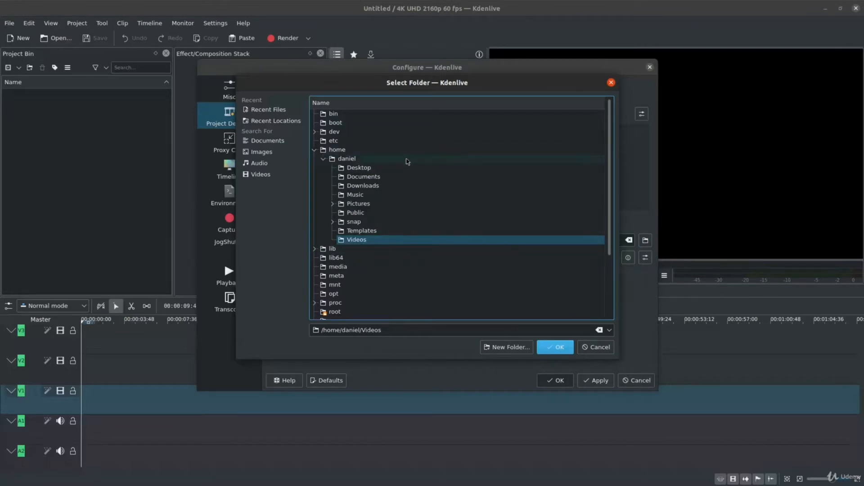
pyautogui.doubleClick(347, 159)
pyautogui.doubleClick(348, 159)
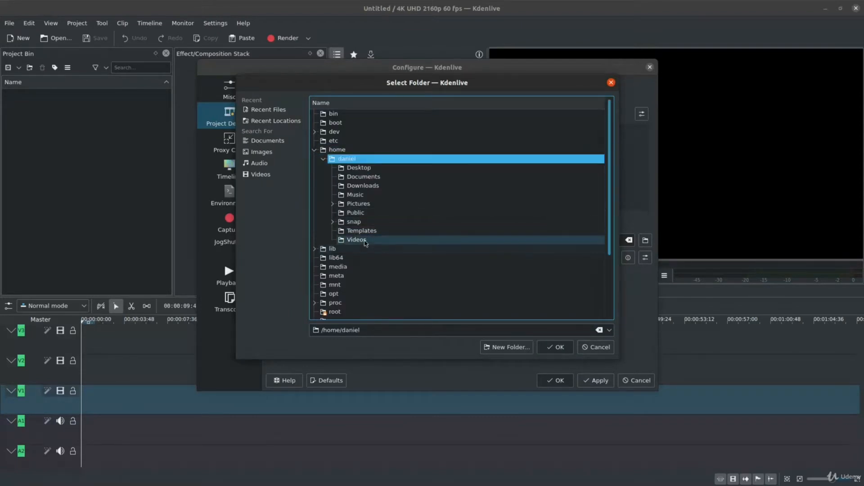
pyautogui.click(364, 241)
pyautogui.press('Return')
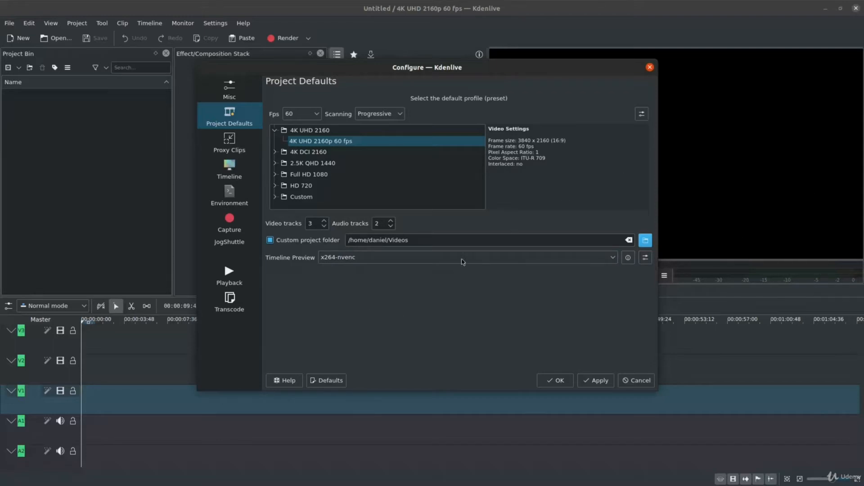
# Choose x264-nvenc as the Timeline Preview profile, and briefly shift the configuration dialog aside to see the workspace behind it.
pyautogui.click(562, 262)
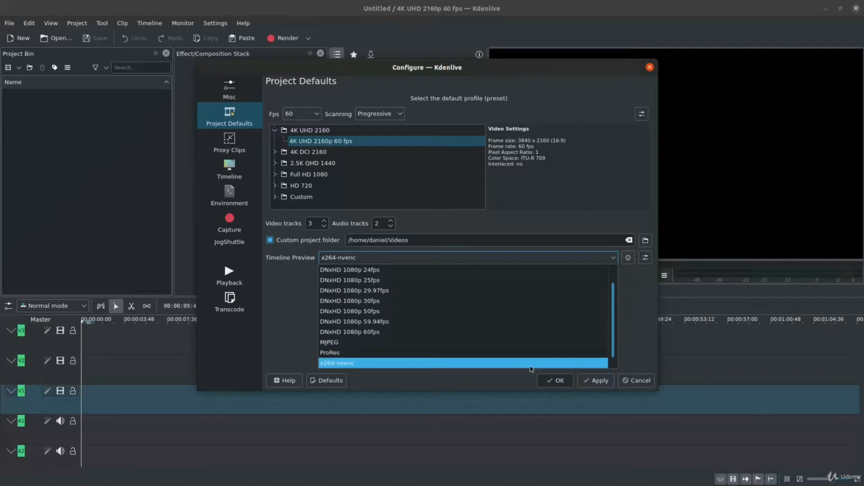
pyautogui.click(531, 369)
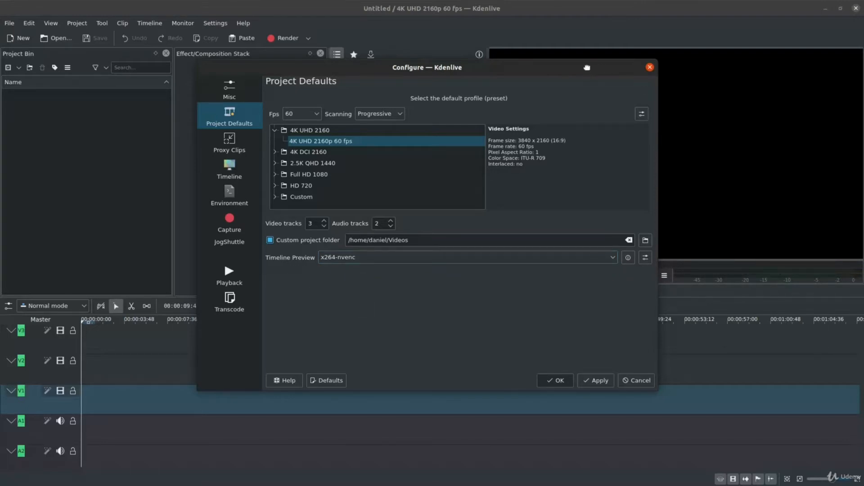
pyautogui.moveTo(586, 71); pyautogui.dragTo(431, 102)
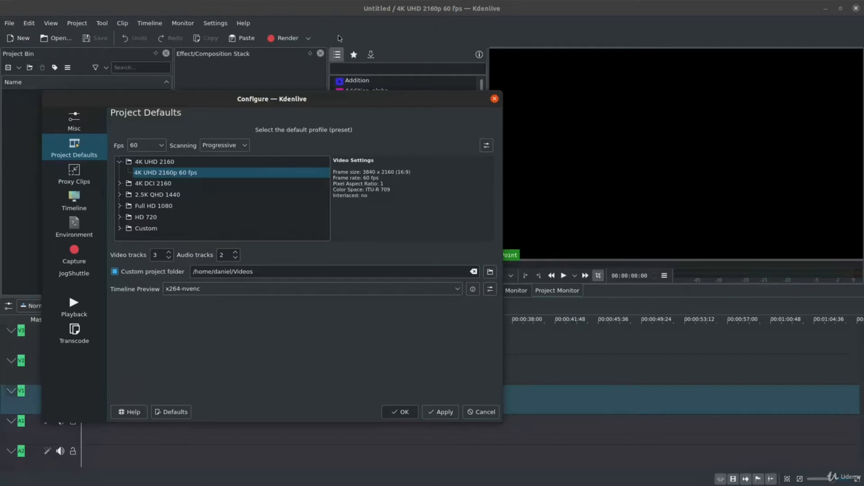
pyautogui.moveTo(359, 99); pyautogui.dragTo(554, 90)
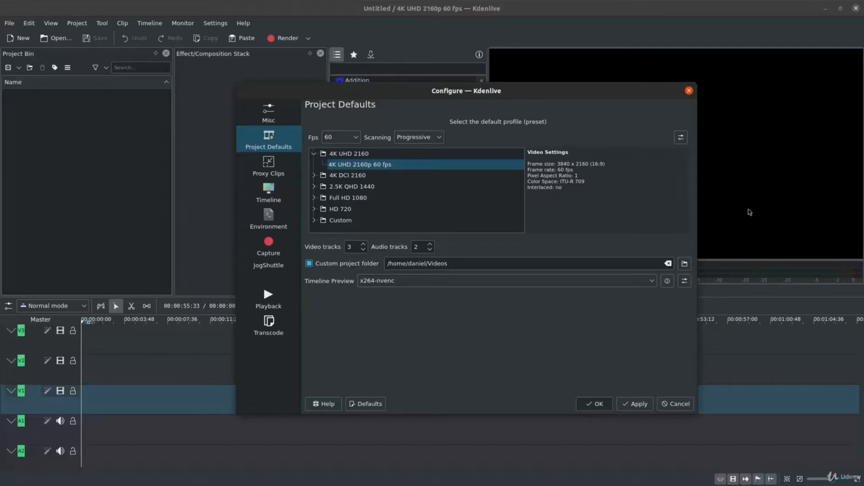
# Examine the Proxy Clips settings, moving the configuration dialog aside and back to compare them with the Project Monitor.
pyautogui.click(283, 172)
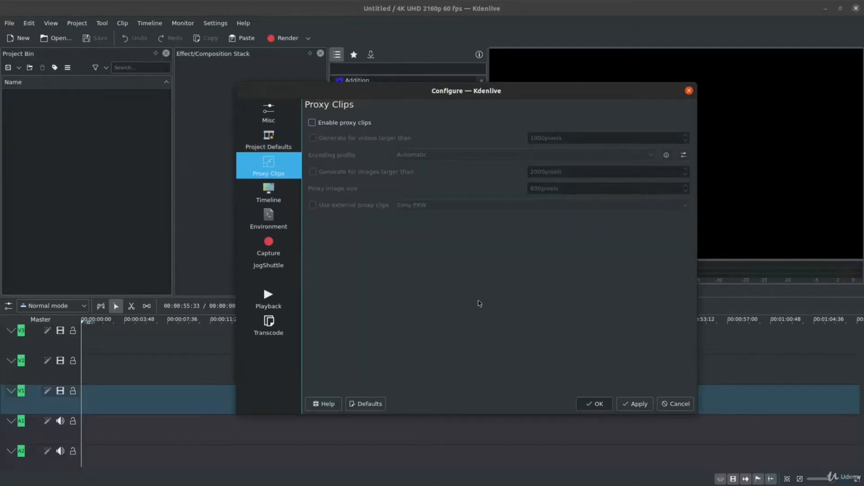
pyautogui.moveTo(540, 91); pyautogui.dragTo(349, 99)
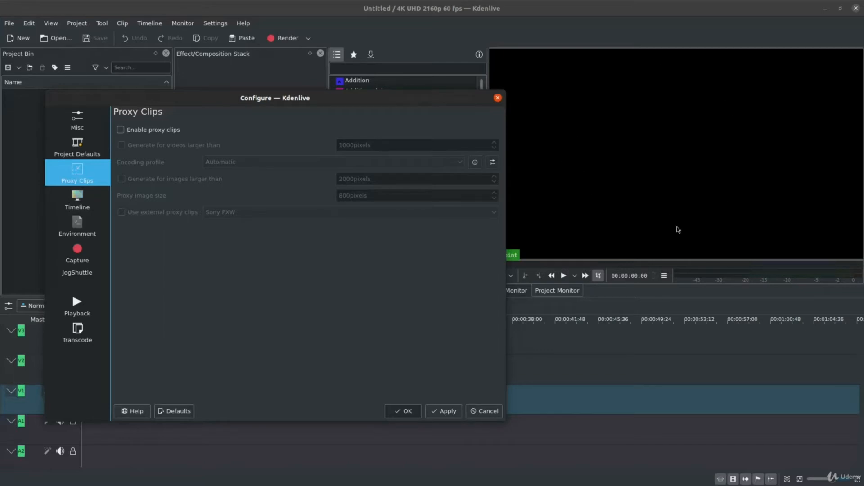
pyautogui.moveTo(402, 102); pyautogui.dragTo(373, 104)
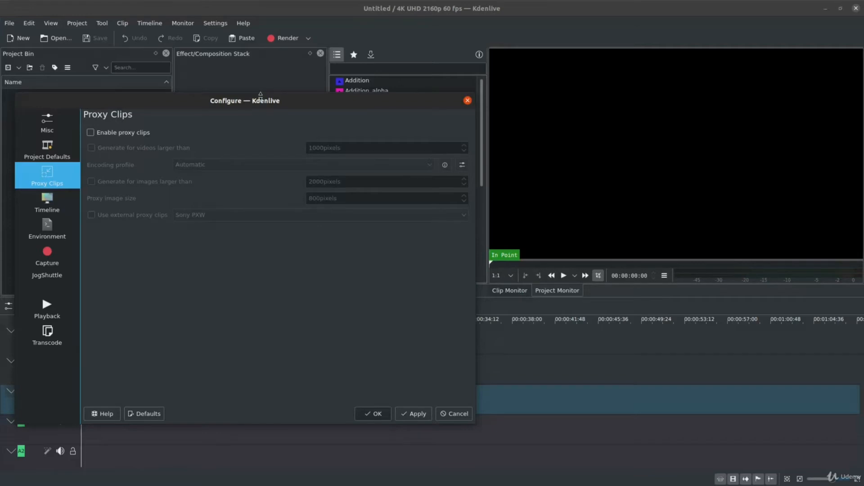
pyautogui.moveTo(268, 104); pyautogui.dragTo(478, 98)
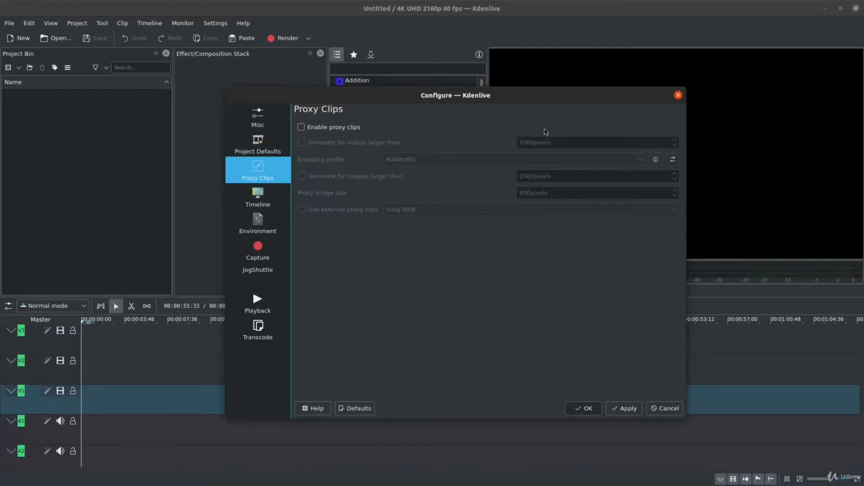
pyautogui.moveTo(511, 102); pyautogui.dragTo(315, 88)
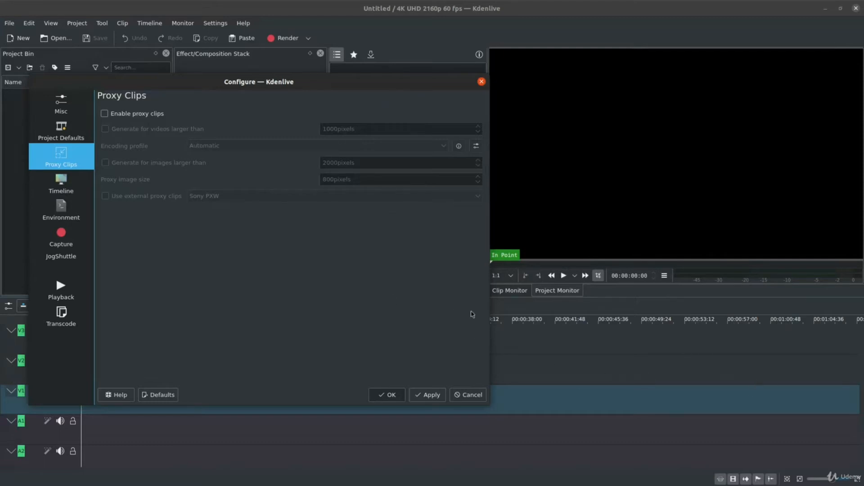
pyautogui.moveTo(388, 85); pyautogui.dragTo(578, 91)
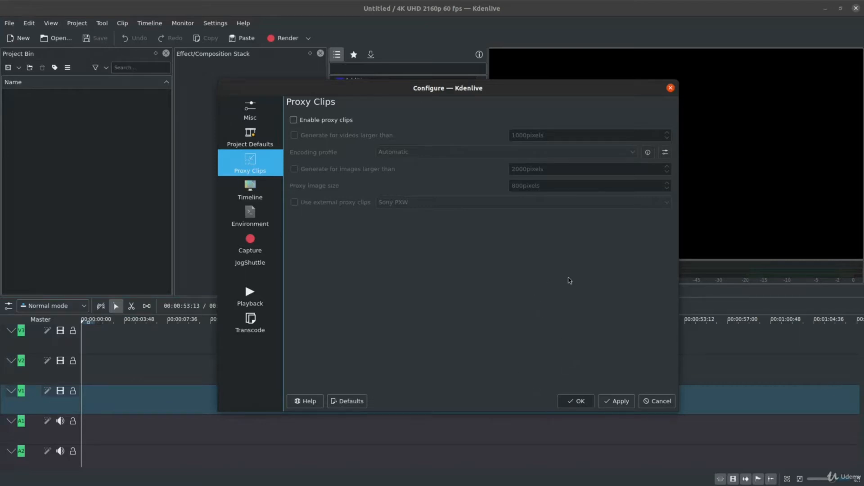
pyautogui.moveTo(556, 97); pyautogui.dragTo(378, 113)
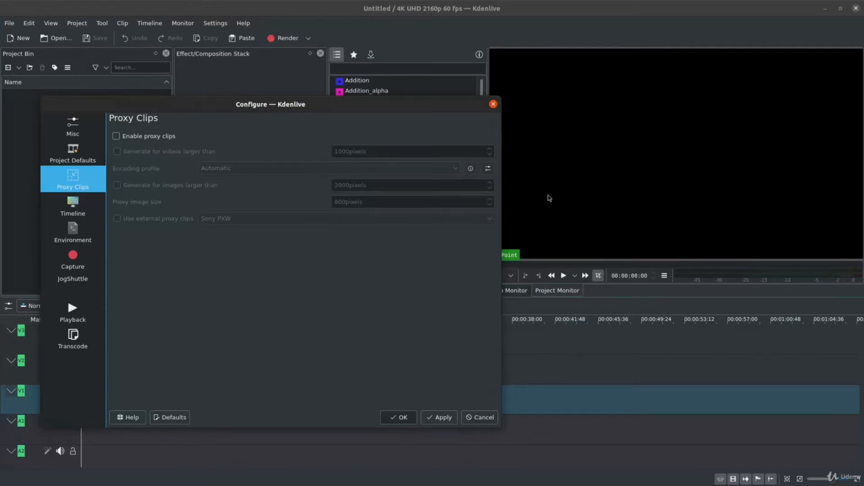
pyautogui.moveTo(373, 106)
pyautogui.mouseDown()
pyautogui.moveTo(546, 87)
pyautogui.moveTo(366, 101)
pyautogui.mouseUp()
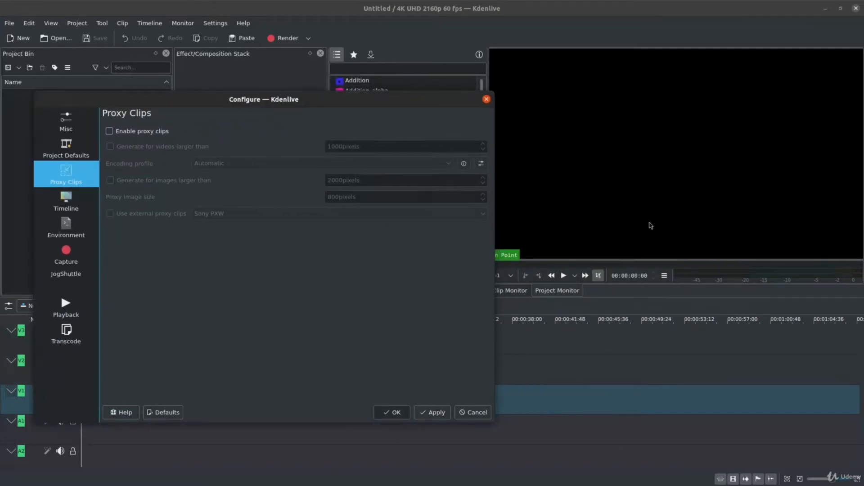
pyautogui.moveTo(371, 109); pyautogui.dragTo(547, 95)
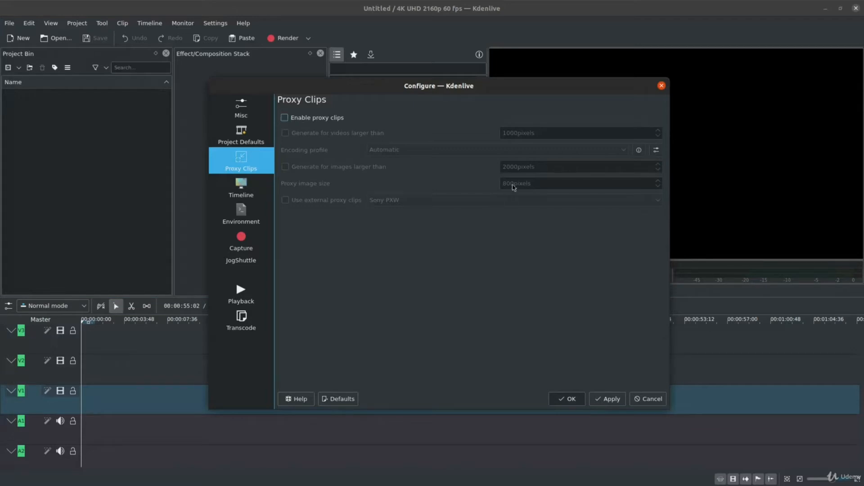
pyautogui.moveTo(536, 86); pyautogui.dragTo(357, 86)
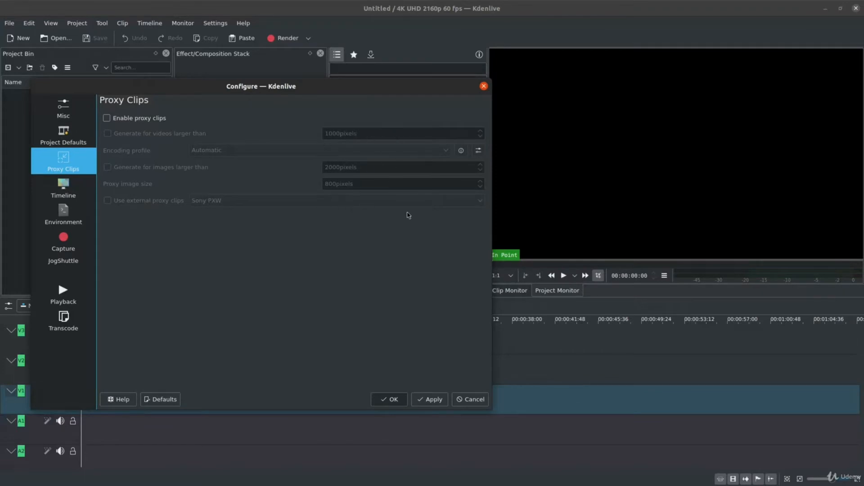
pyautogui.moveTo(357, 92); pyautogui.dragTo(547, 91)
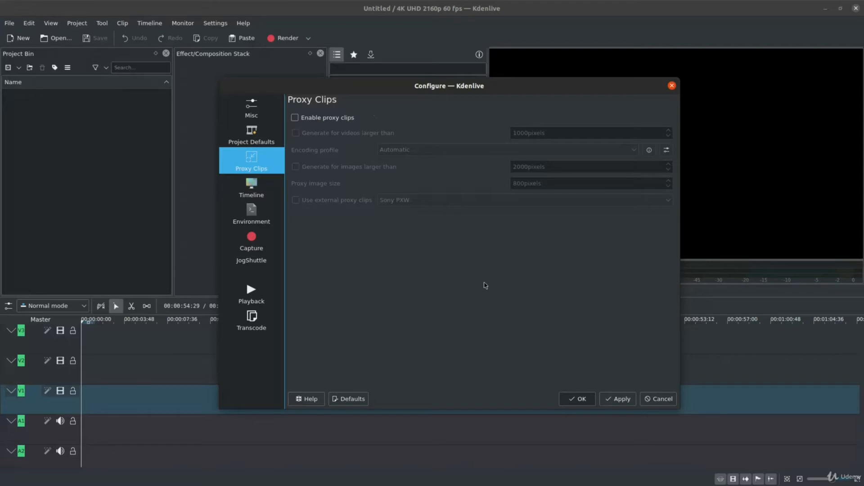
pyautogui.click(461, 252)
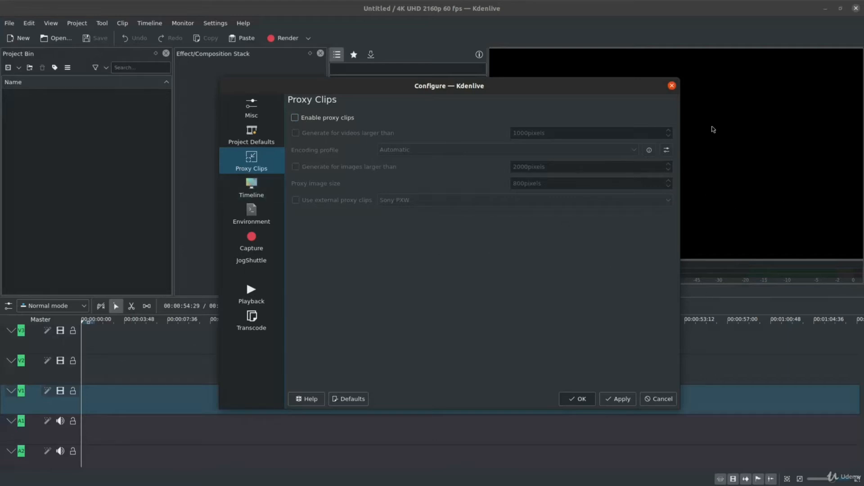
# Review the Timeline settings for thumbnails and track height, and go on to the Environment settings.
pyautogui.click(264, 195)
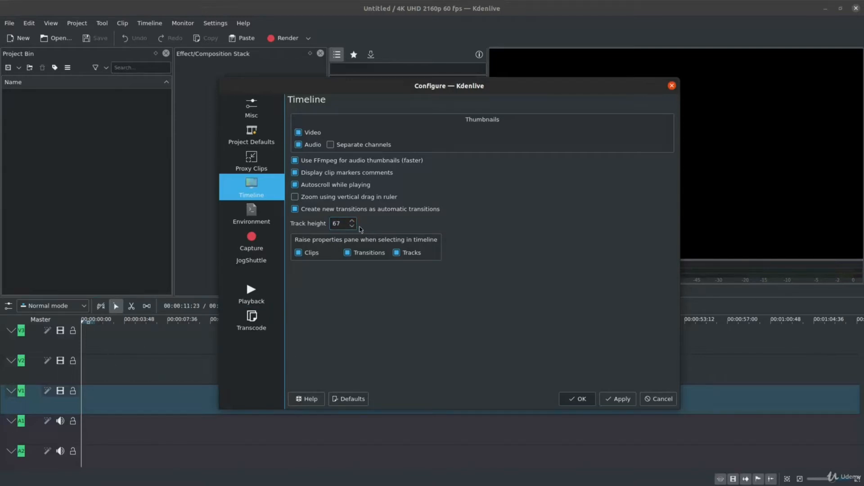
pyautogui.click(258, 216)
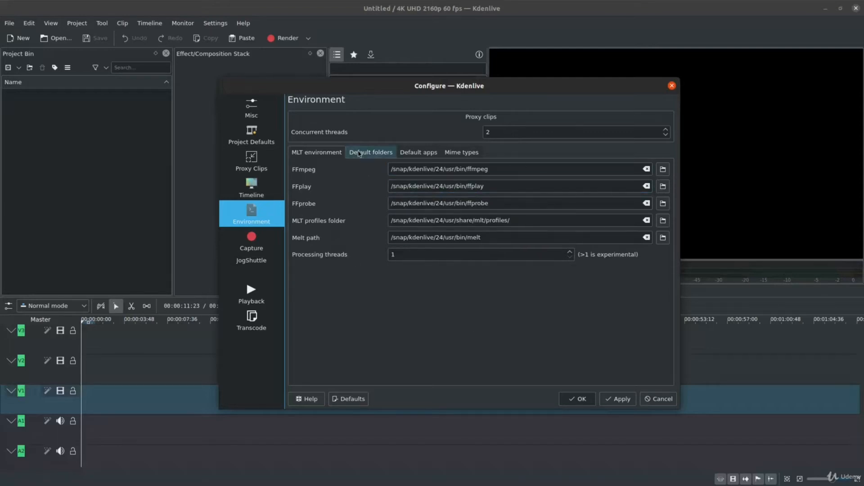
# Review the default folders in the Environment settings, and go on to the Capture settings.
pyautogui.click(384, 154)
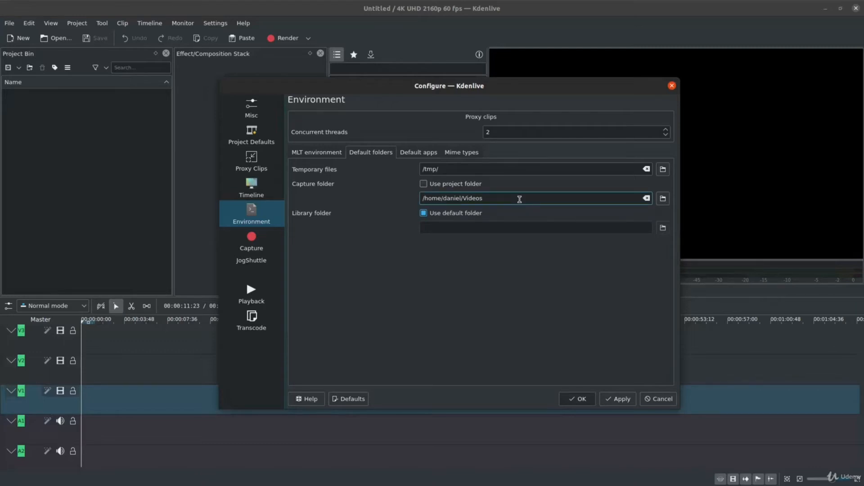
pyautogui.click(494, 198)
pyautogui.click(265, 251)
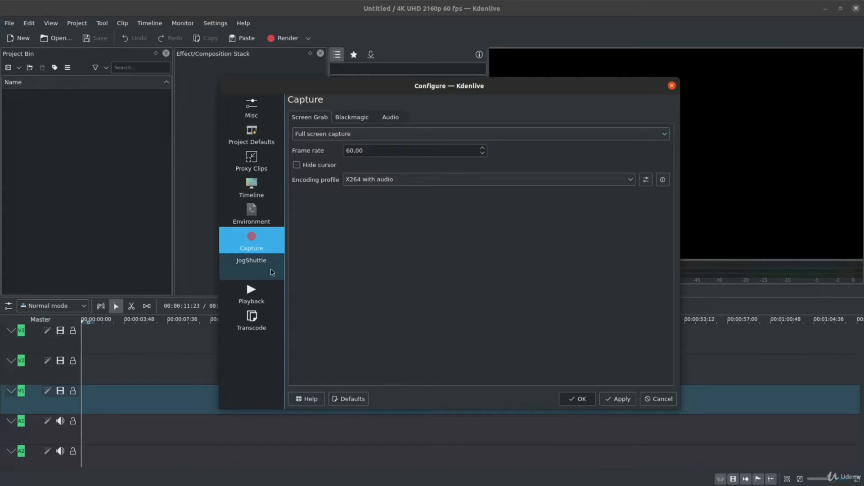
# Review the JogShuttle and Playback settings, and look through the list of Transcode profiles.
pyautogui.click(272, 273)
pyautogui.click(271, 293)
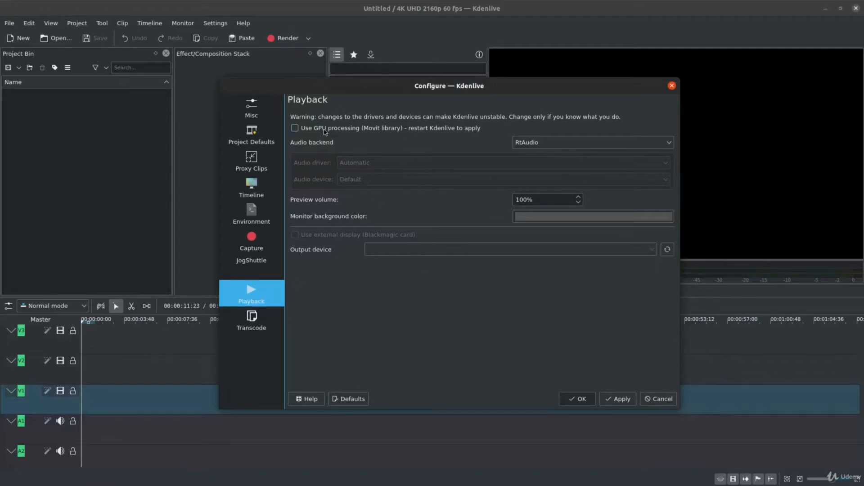
pyautogui.click(252, 321)
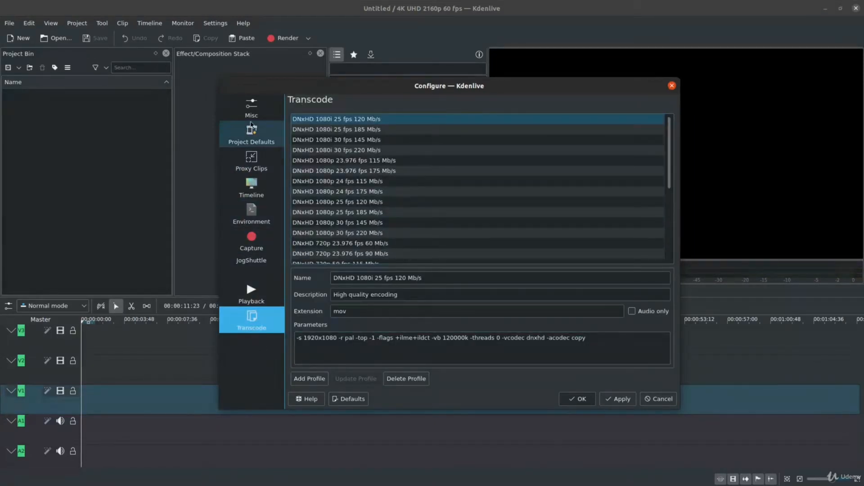
pyautogui.scroll(-5, 571, 229)
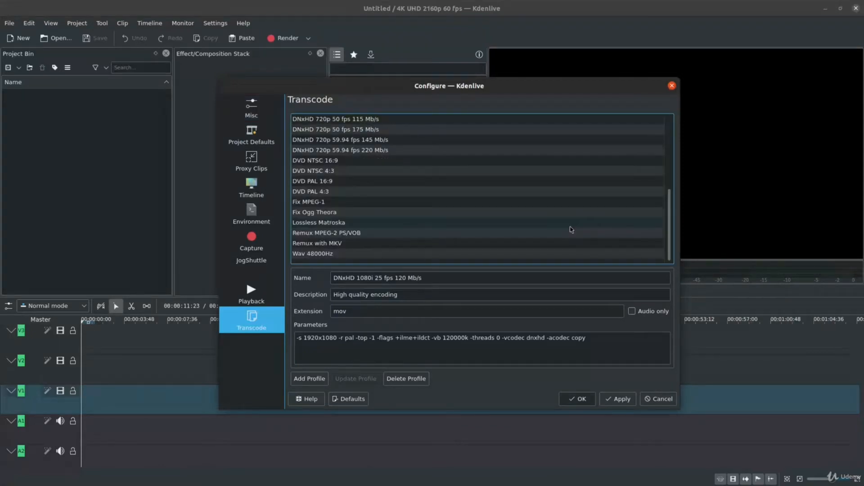
pyautogui.scroll(5, 570, 229)
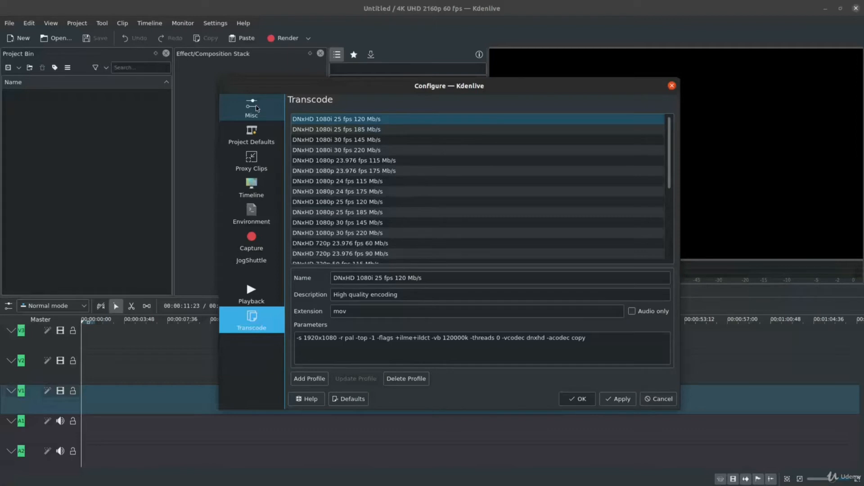
# Revisit the Misc and Transcode settings, and accept the configuration.
pyautogui.click(257, 108)
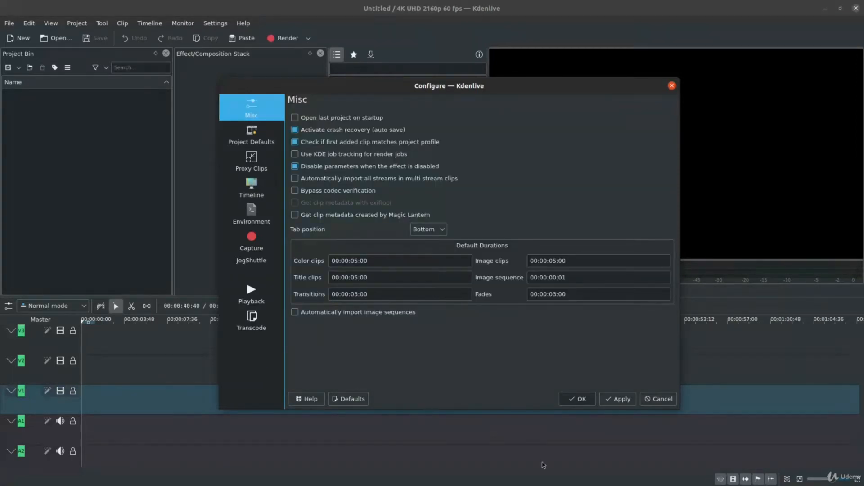
pyautogui.click(262, 320)
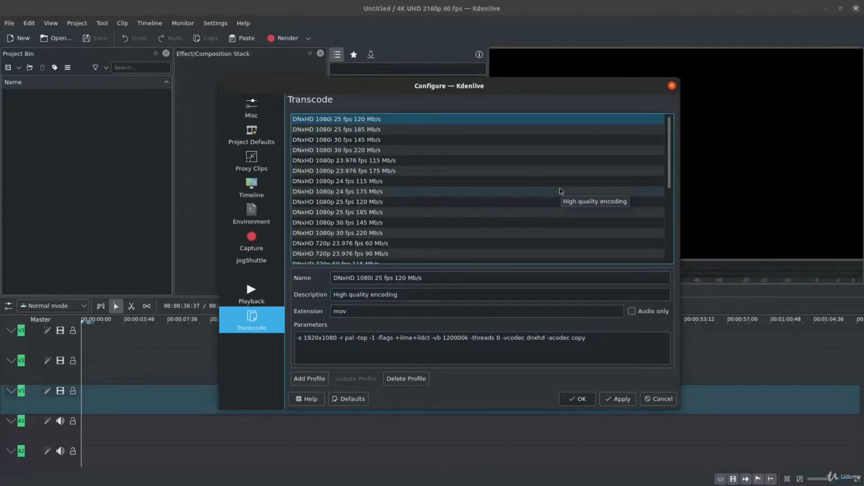
pyautogui.click(252, 112)
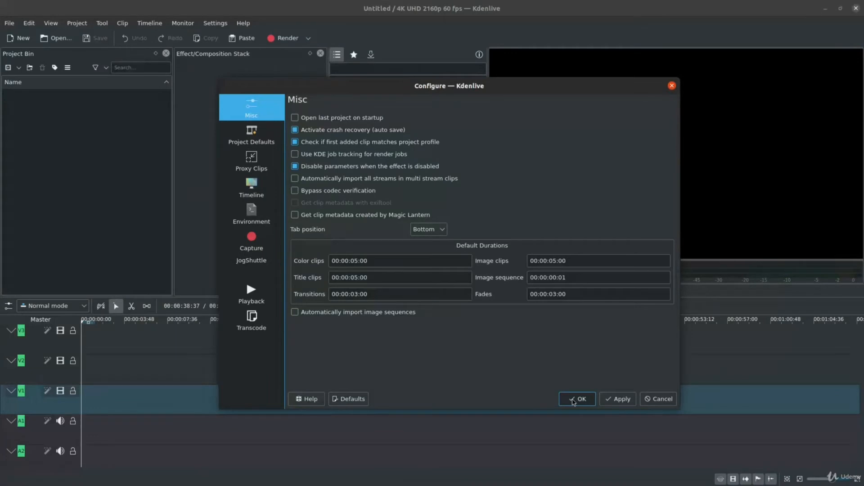
pyautogui.click(573, 400)
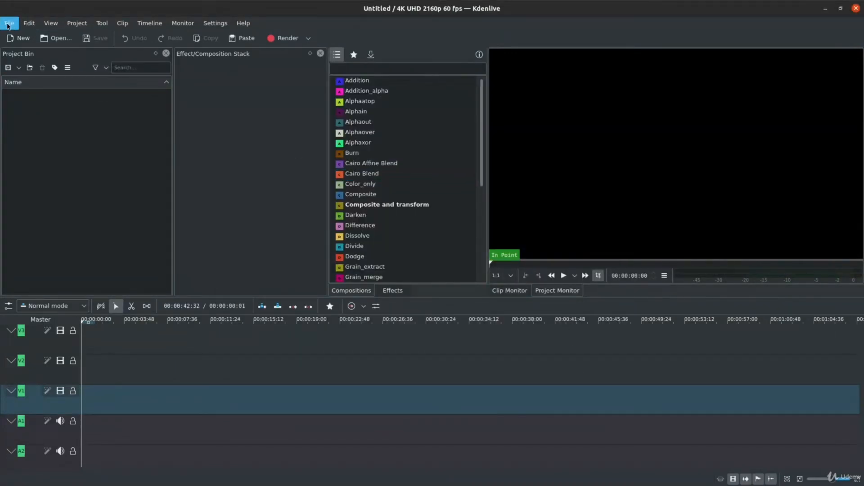
# Start a new project and set its custom project folder to the Videos folder inside the personal home directory.
pyautogui.click(9, 23)
pyautogui.click(20, 33)
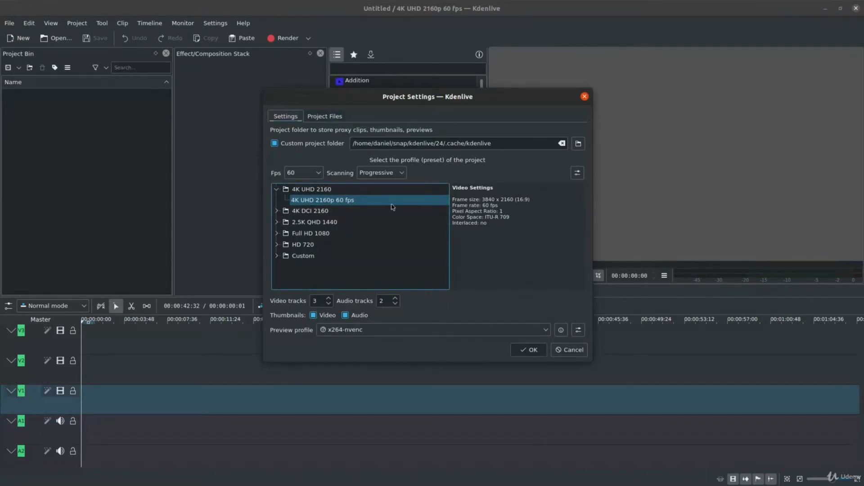
pyautogui.click(579, 147)
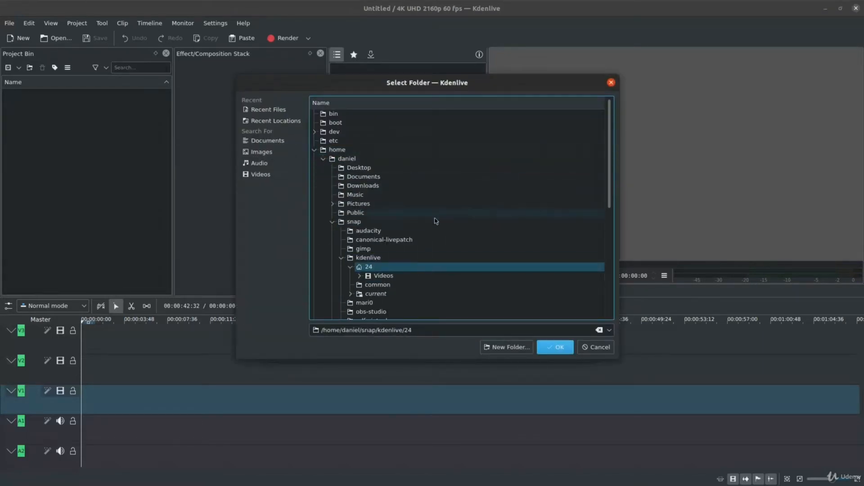
pyautogui.click(332, 221)
pyautogui.click(359, 240)
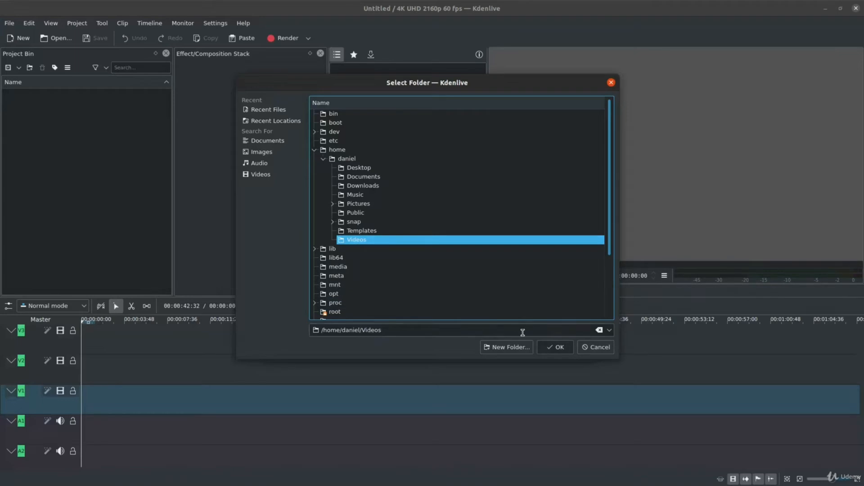
pyautogui.click(557, 347)
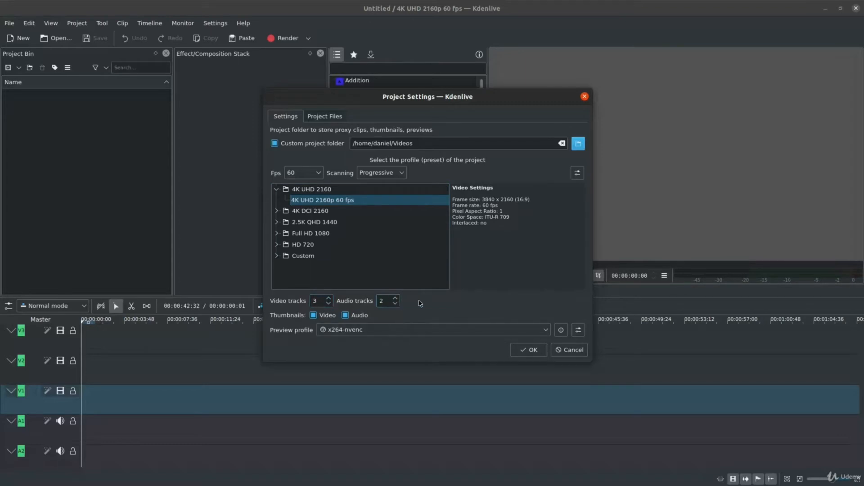
# Choose x264-nvenc as the new project's preview profile and create the project.
pyautogui.click(431, 332)
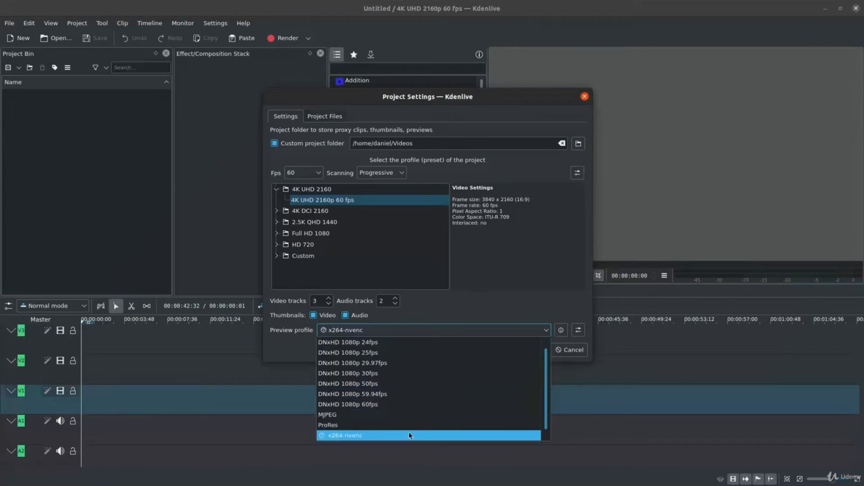
pyautogui.click(440, 435)
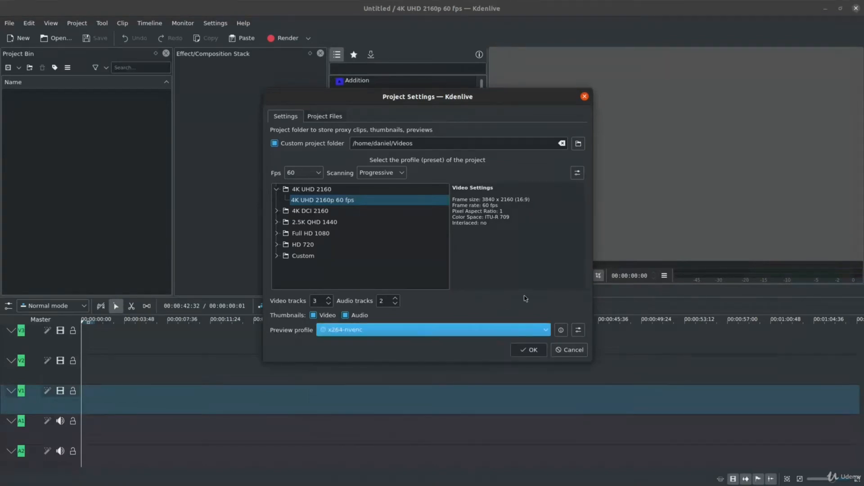
pyautogui.click(531, 350)
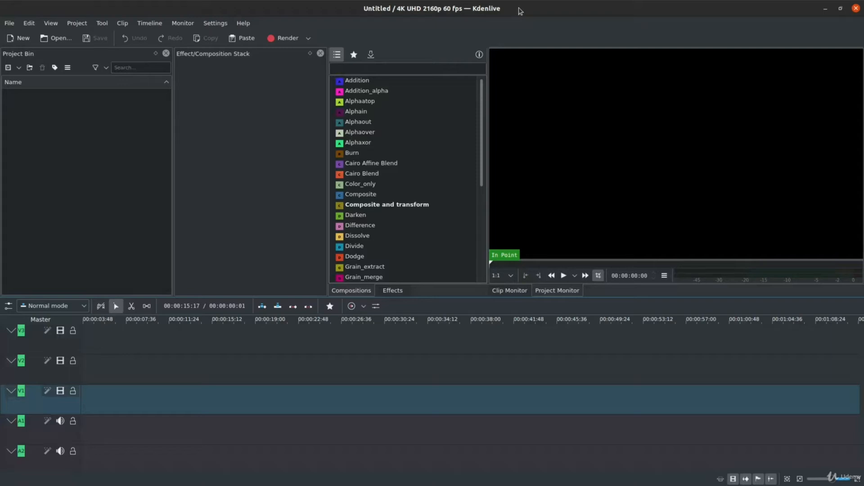
pyautogui.click(122, 146)
pyautogui.rightClick(136, 132)
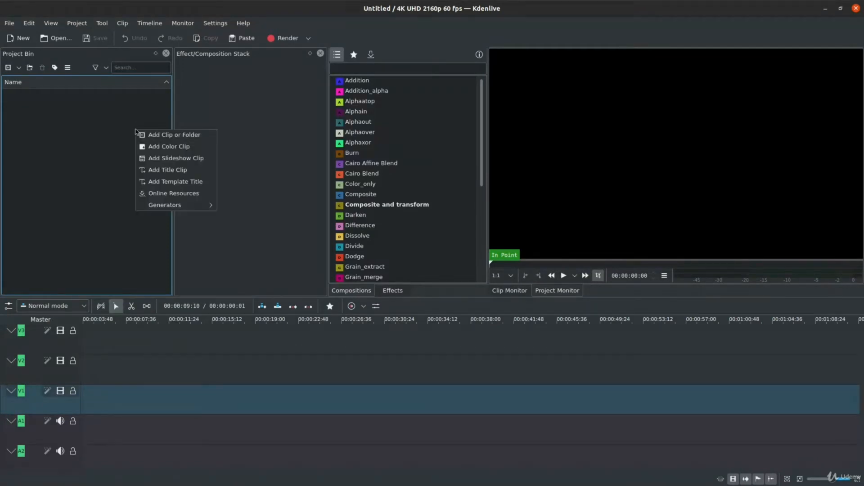
pyautogui.click(156, 137)
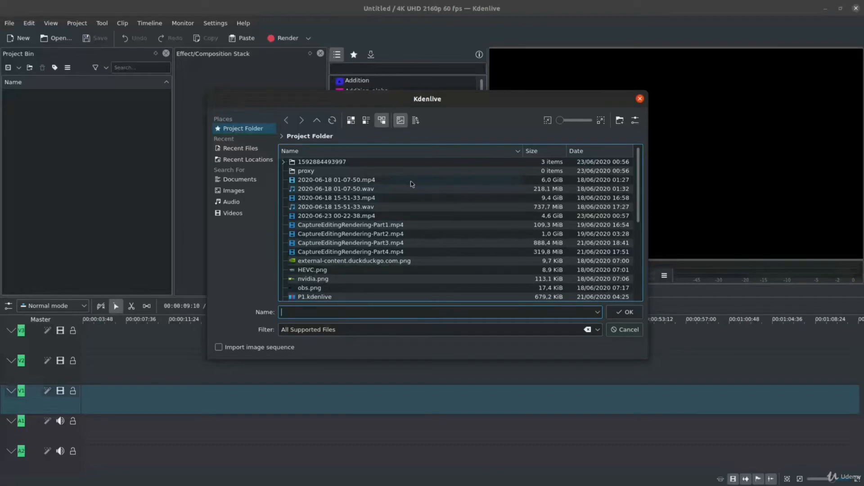
pyautogui.doubleClick(365, 181)
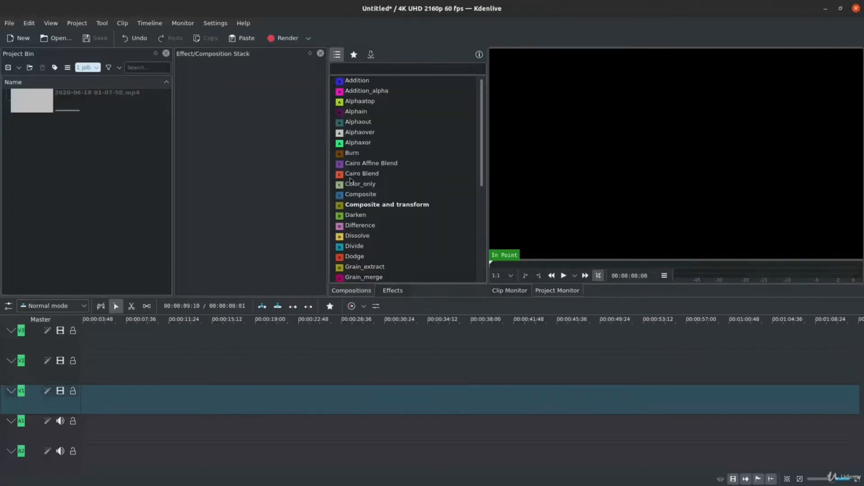
pyautogui.rightClick(128, 144)
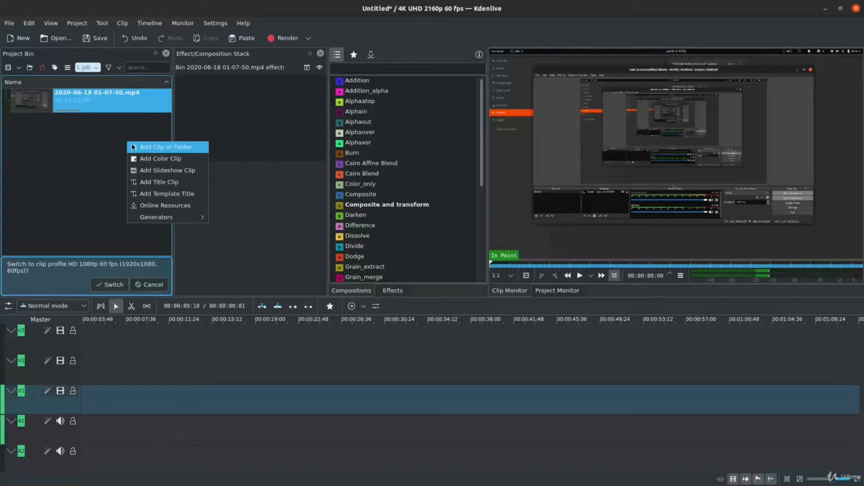
pyautogui.click(133, 146)
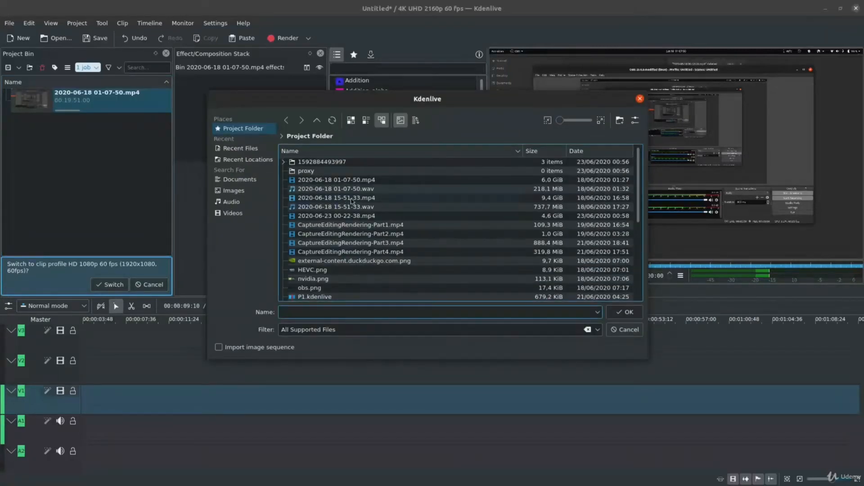
pyautogui.click(387, 191)
pyautogui.doubleClick(387, 191)
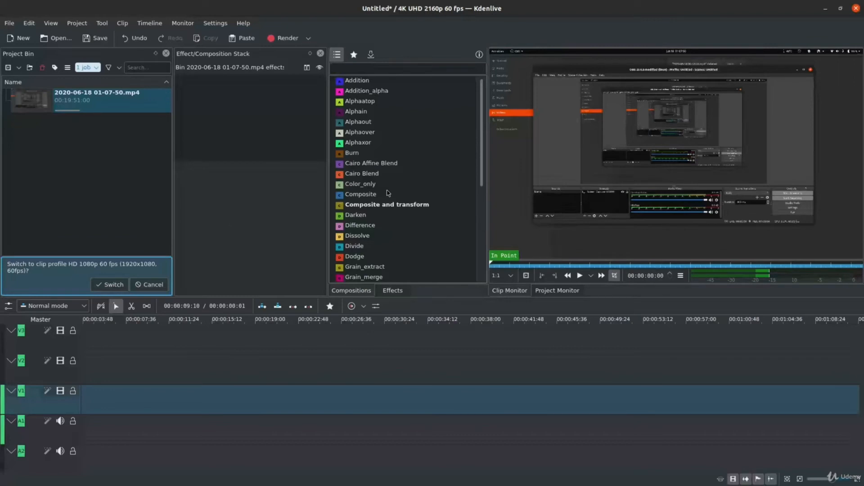
# Preview both imported clips in the Clip Monitor, and decline switching the project to the HD 1080p 60 fps clip profile.
pyautogui.click(124, 133)
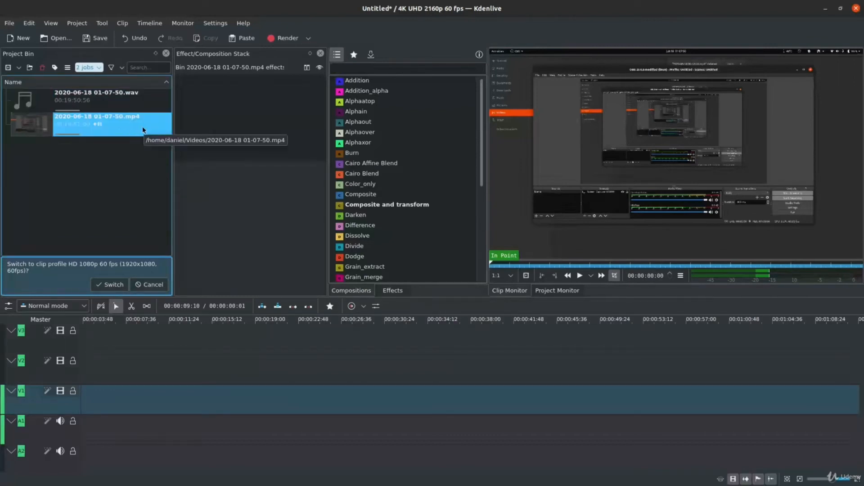
pyautogui.click(148, 103)
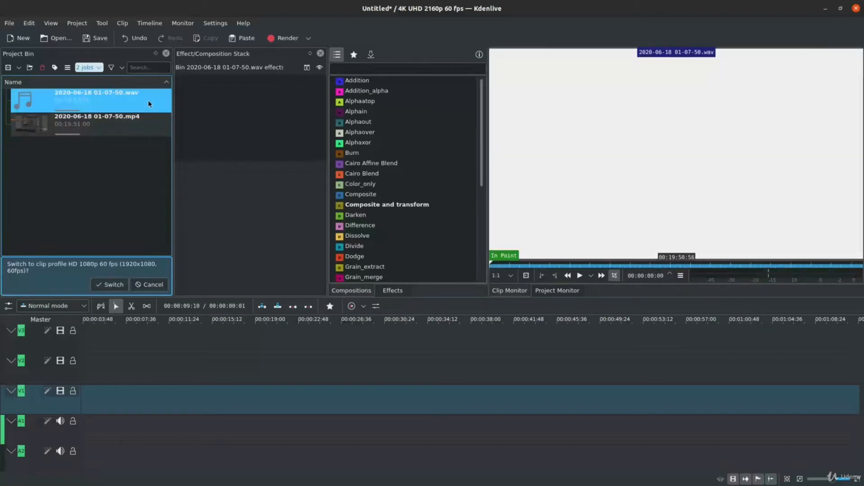
pyautogui.click(150, 126)
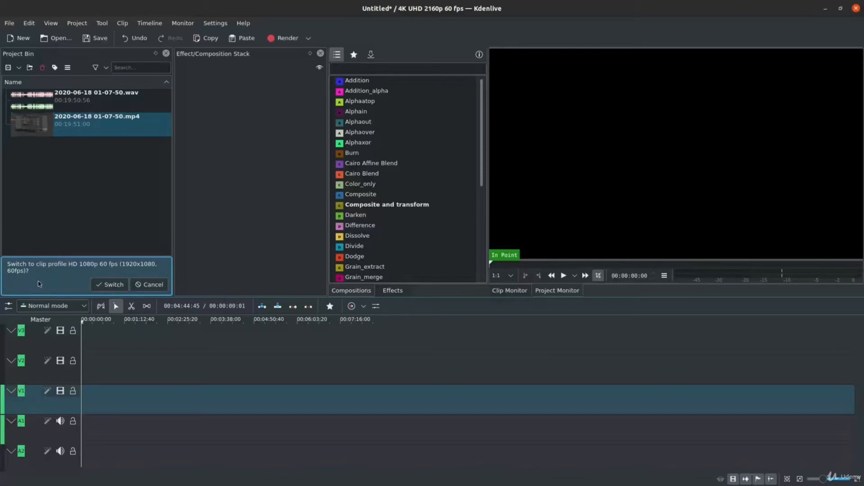
pyautogui.click(141, 130)
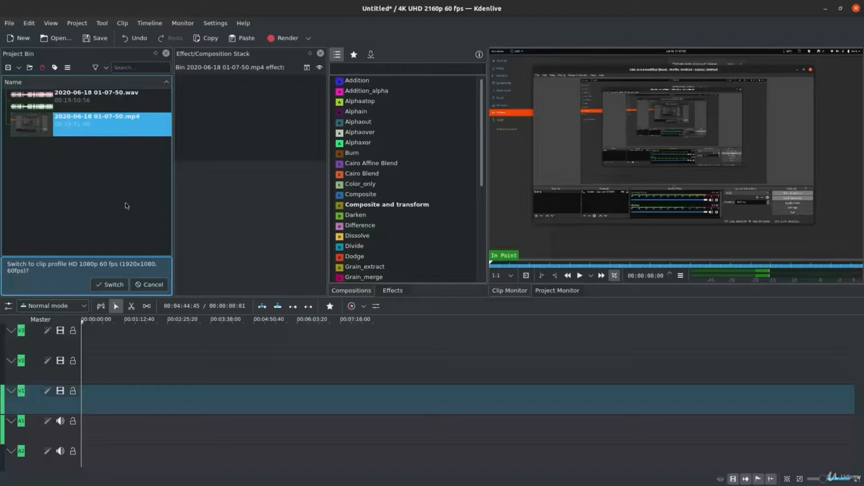
pyautogui.click(153, 285)
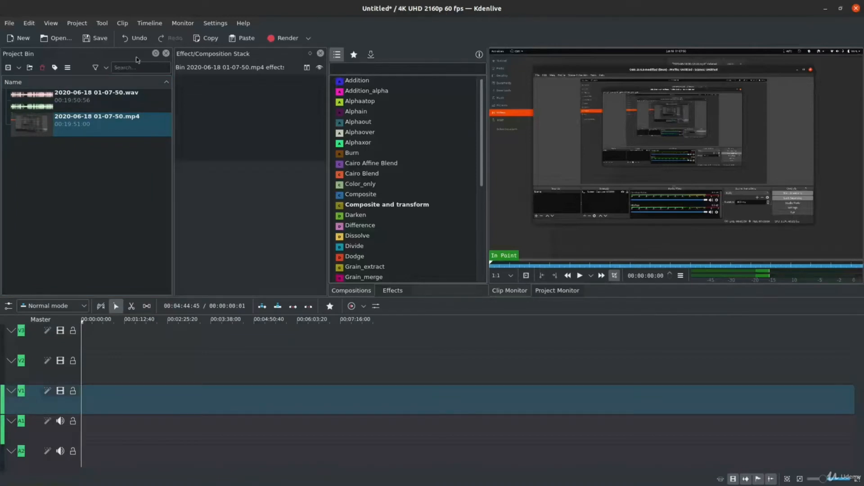
pyautogui.moveTo(138, 133); pyautogui.dragTo(80, 403)
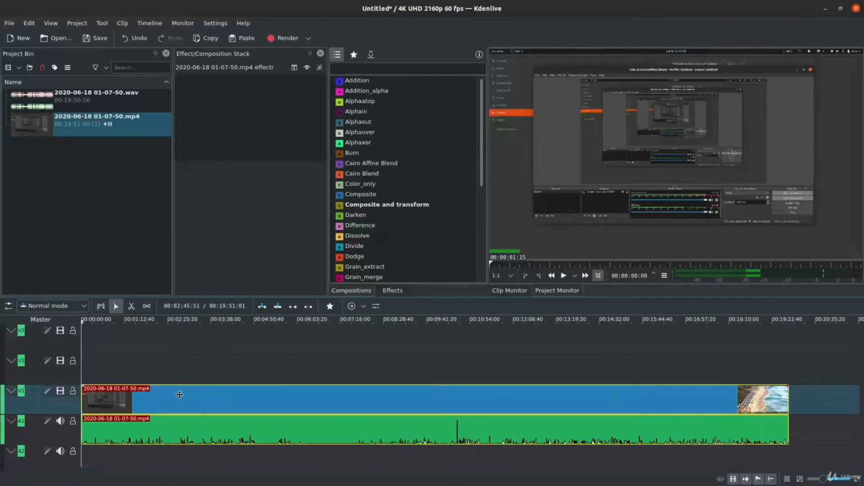
pyautogui.moveTo(179, 395); pyautogui.dragTo(167, 414)
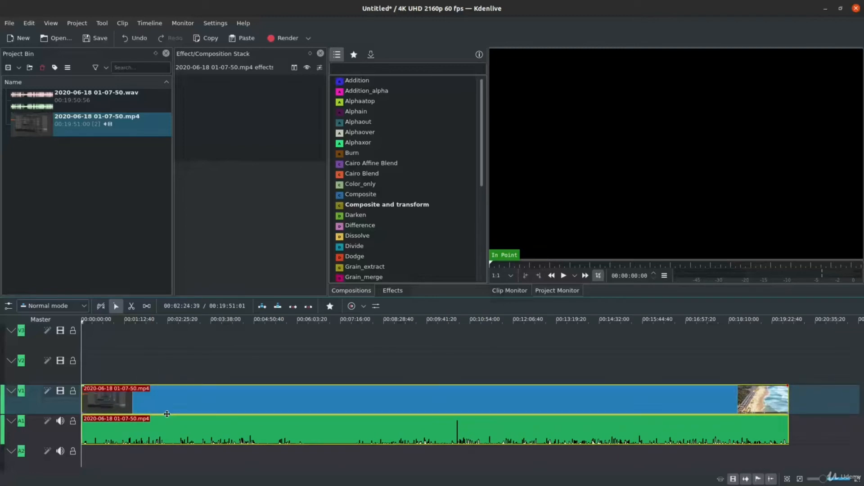
# Ungroup the mp4 clip's video and audio on the timeline, and delete its audio part from track A1.
pyautogui.rightClick(201, 402)
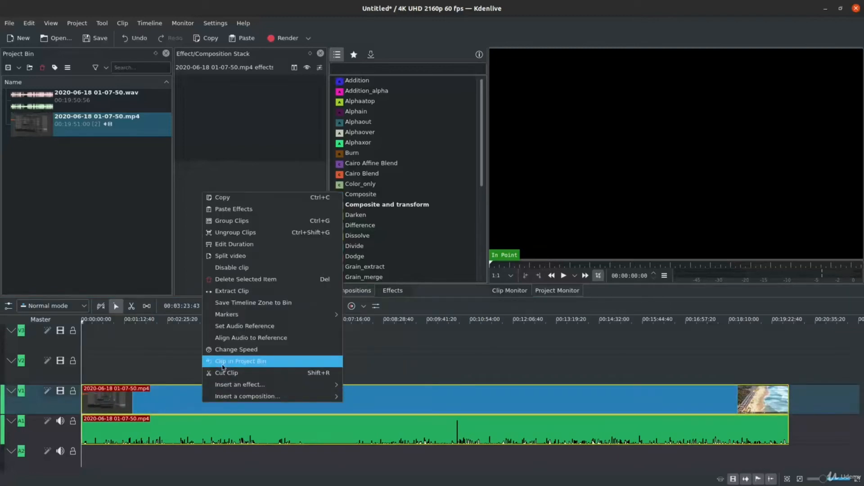
pyautogui.click(276, 233)
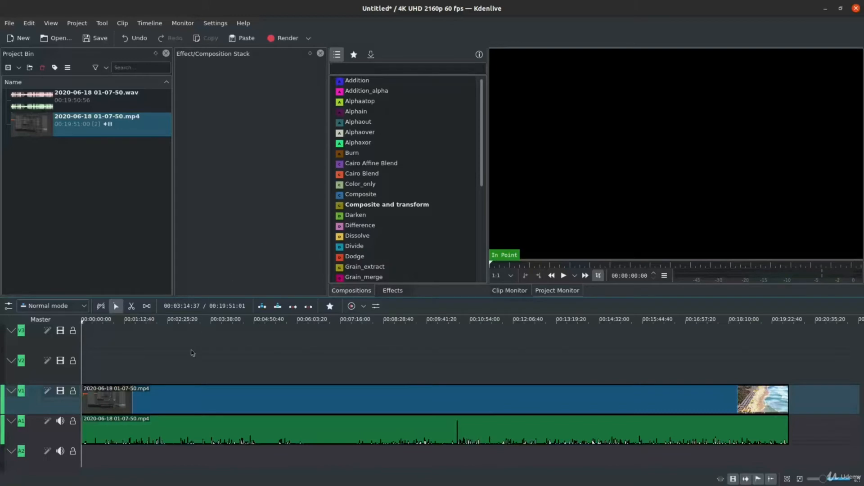
pyautogui.click(201, 427)
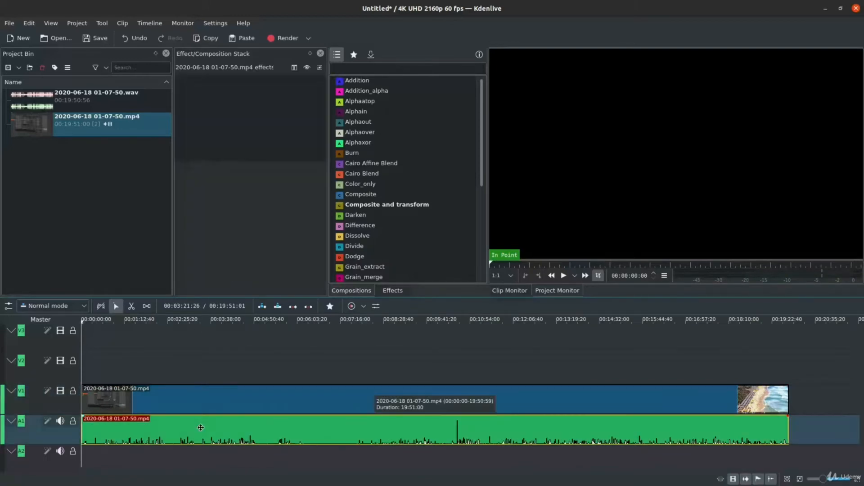
pyautogui.press('Delete')
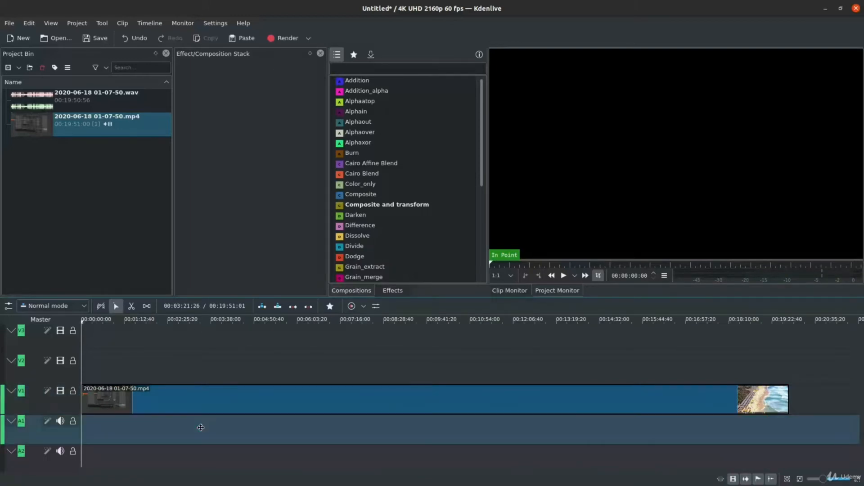
pyautogui.click(112, 96)
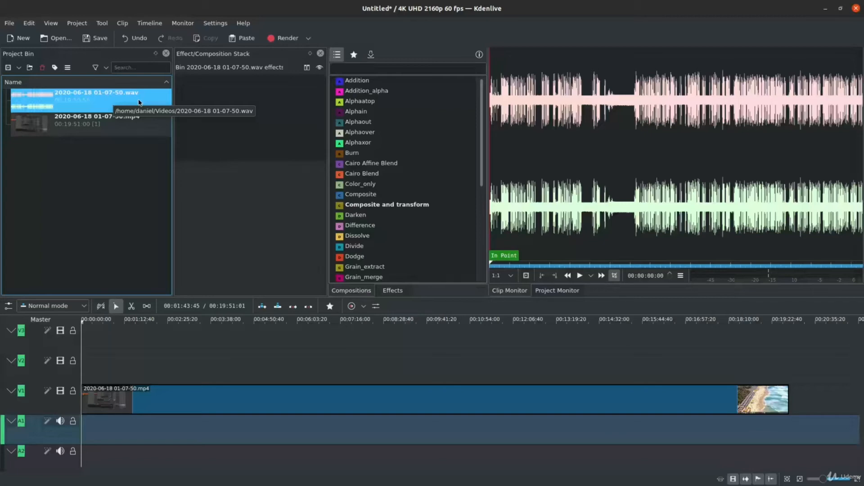
pyautogui.moveTo(140, 103); pyautogui.dragTo(77, 423)
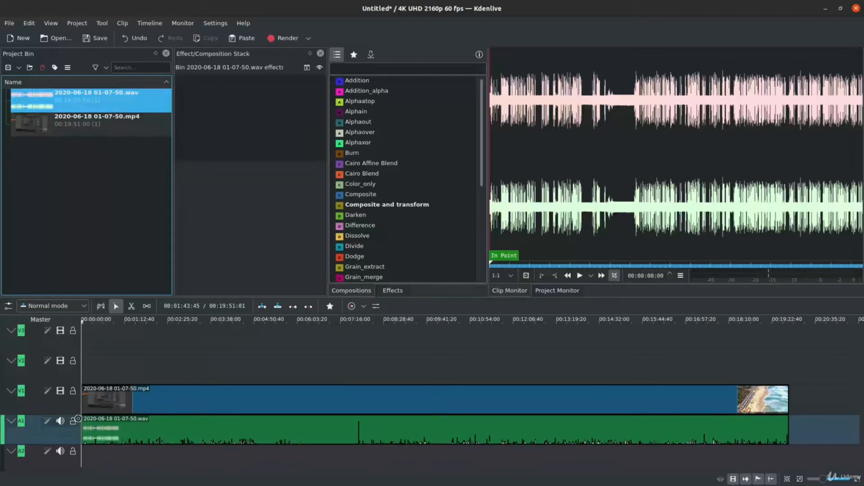
# Group the mp4 clip on V1 with the wav clip on A1, and try moving the pair together.
pyautogui.click(329, 403)
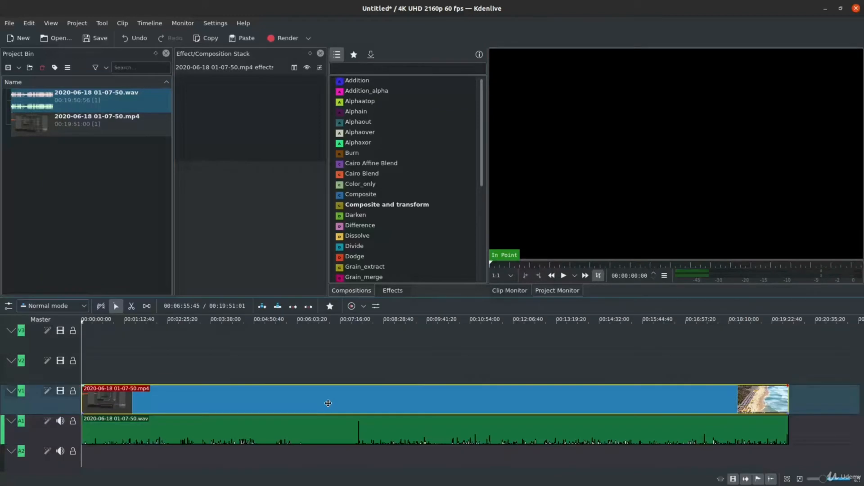
pyautogui.moveTo(329, 404); pyautogui.dragTo(272, 434)
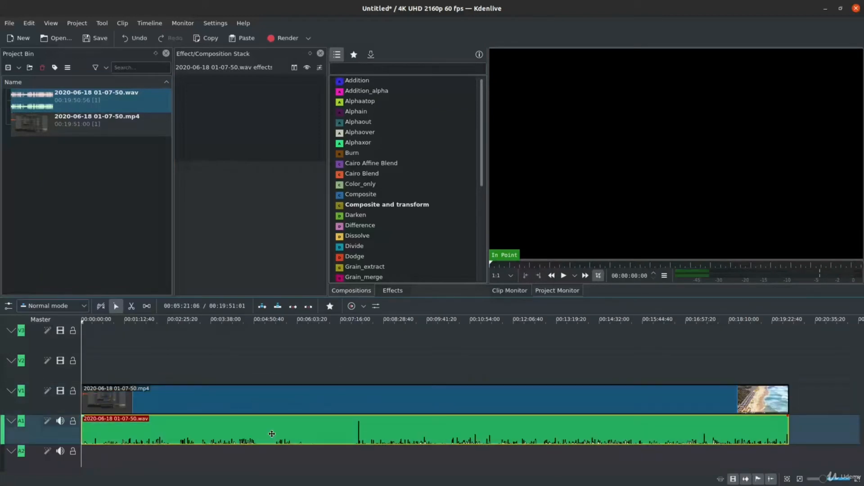
pyautogui.click(211, 401)
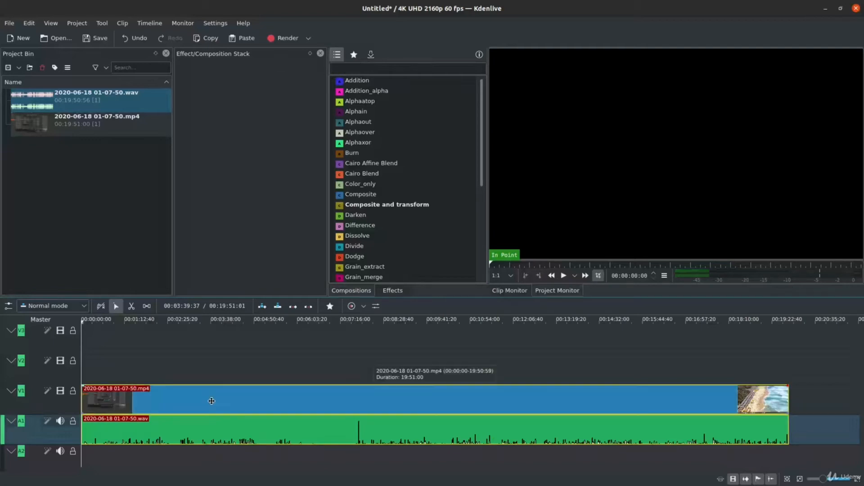
pyautogui.rightClick(212, 400)
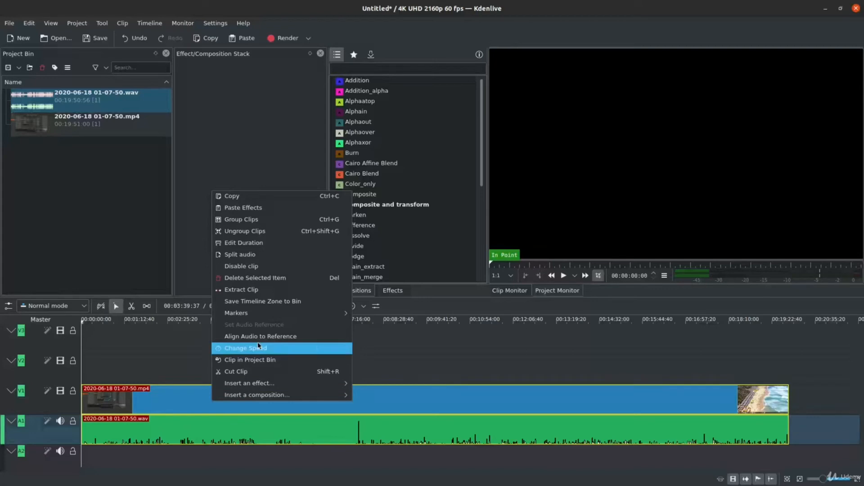
pyautogui.click(285, 222)
pyautogui.click(238, 402)
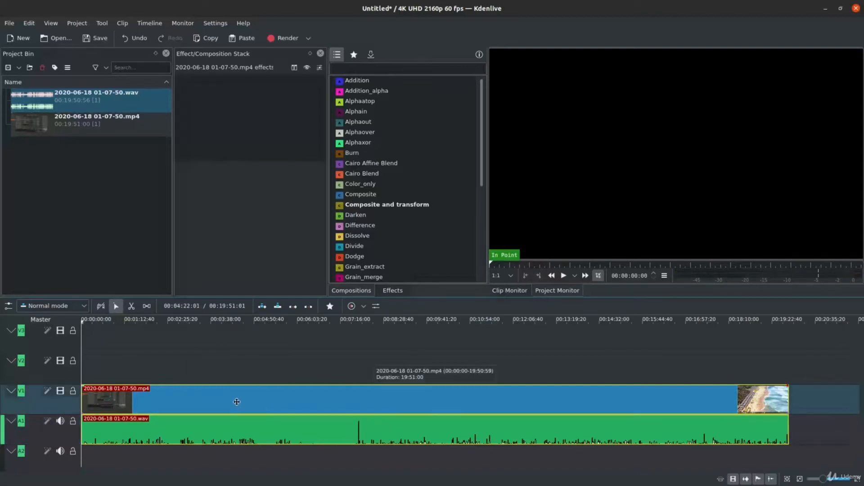
pyautogui.moveTo(237, 401); pyautogui.dragTo(212, 407)
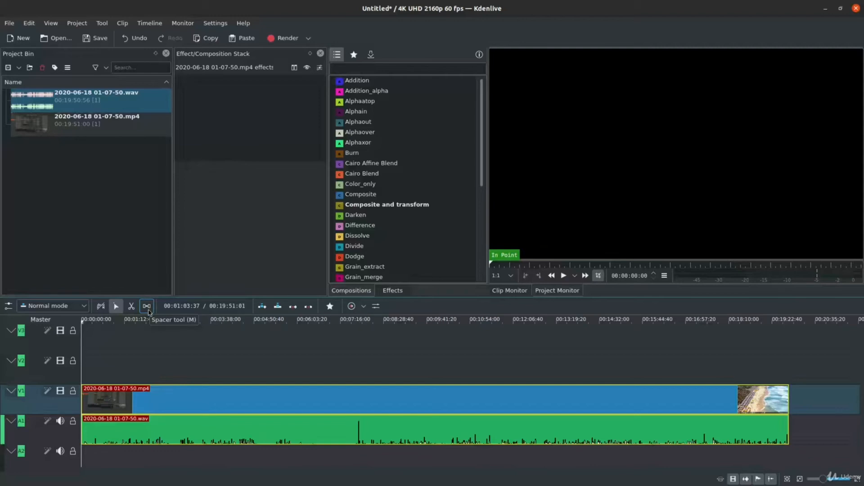
# Move the grouped clips to begin at about 00:02:45, and trim about 05:18 off their start.
pyautogui.click(122, 307)
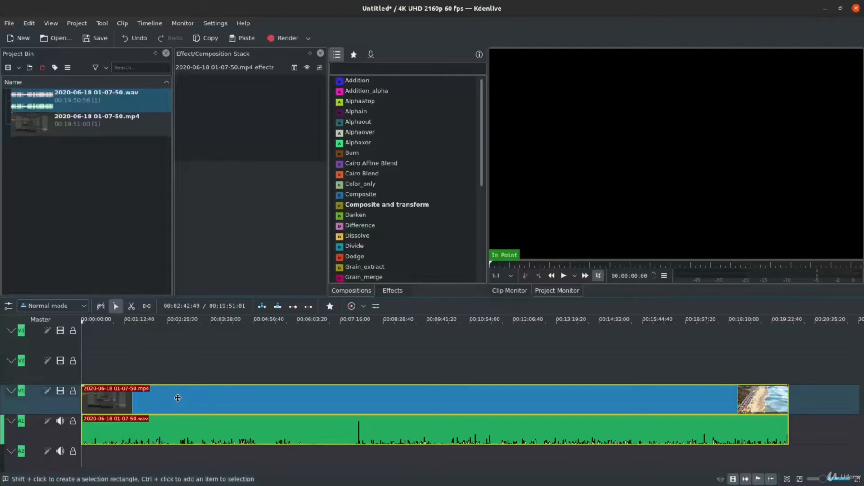
pyautogui.moveTo(177, 398); pyautogui.dragTo(153, 406)
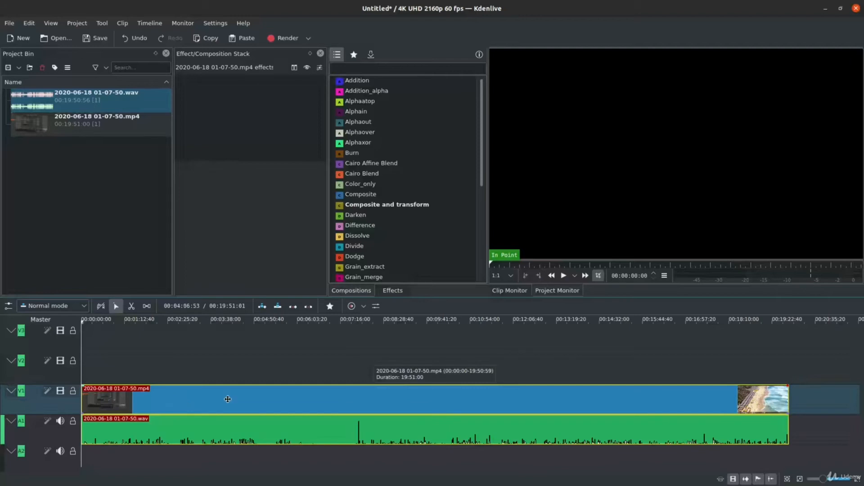
pyautogui.moveTo(228, 400); pyautogui.dragTo(326, 399)
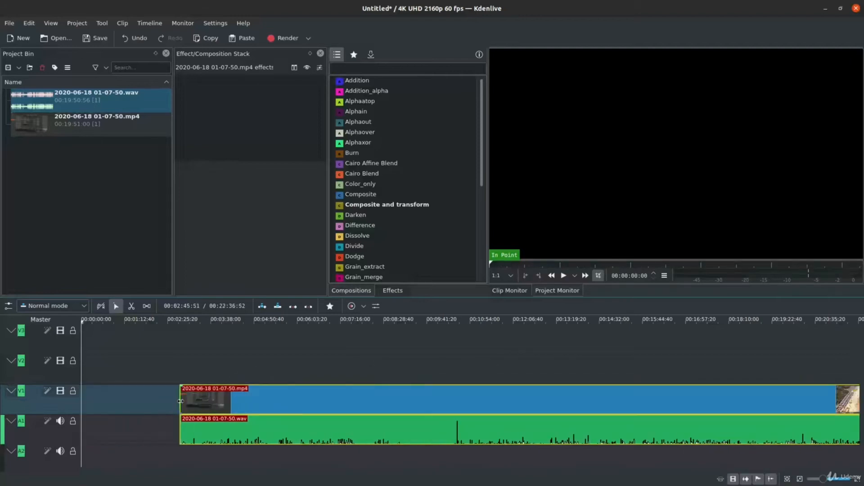
pyautogui.moveTo(180, 401); pyautogui.dragTo(370, 397)
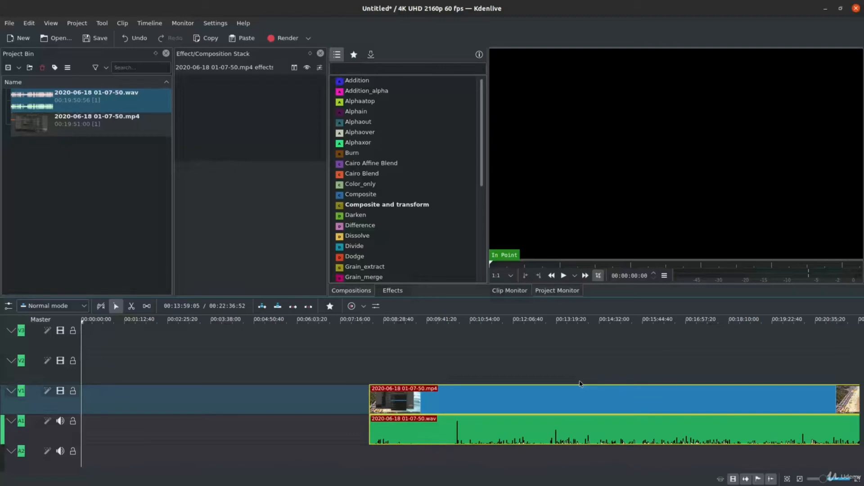
pyautogui.hscroll(3, 735, 407)
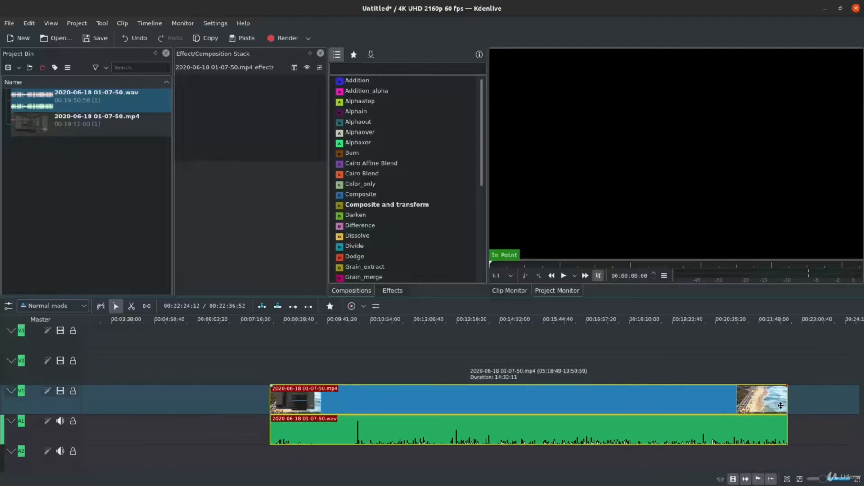
# Trim the ends of the mp4 and wav clips to a matching duration of about 04:41.
pyautogui.moveTo(788, 406); pyautogui.dragTo(438, 424)
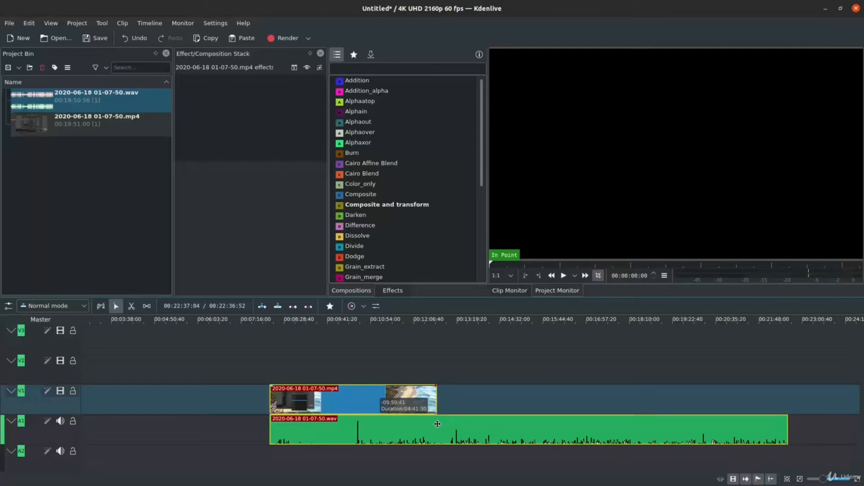
pyautogui.moveTo(787, 428); pyautogui.dragTo(537, 435)
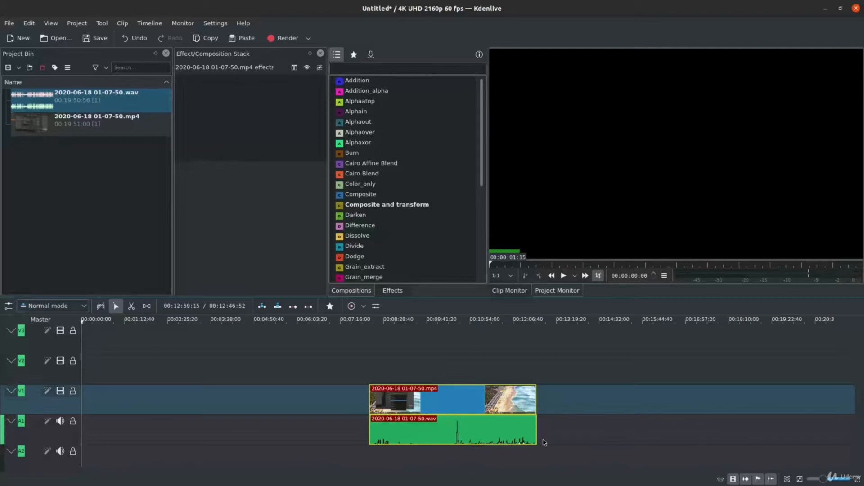
pyautogui.moveTo(538, 441); pyautogui.dragTo(535, 440)
# Move the grouped clips back to the start of the timeline, and extend their ends to about 00:14:32.
pyautogui.moveTo(439, 404); pyautogui.dragTo(457, 399)
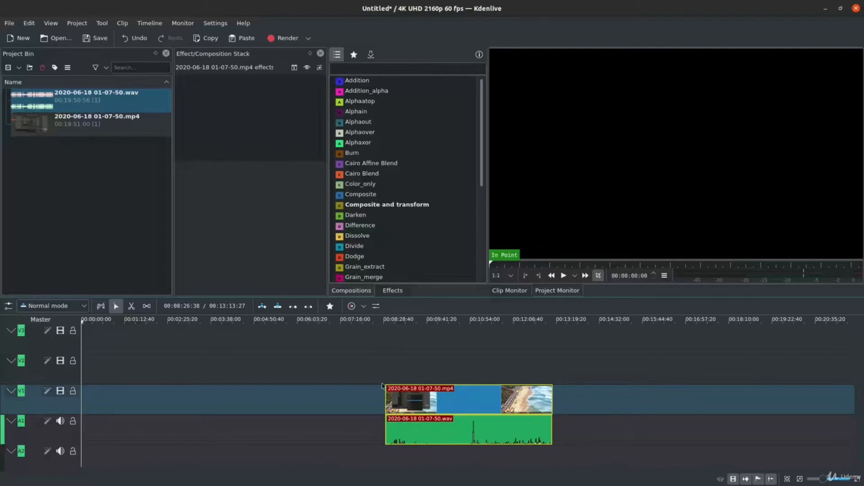
pyautogui.moveTo(472, 396); pyautogui.dragTo(163, 397)
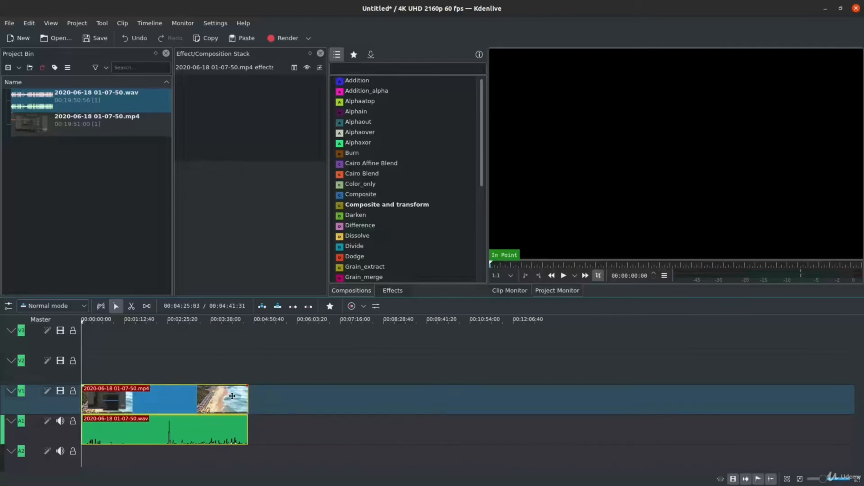
pyautogui.moveTo(174, 402); pyautogui.dragTo(153, 400)
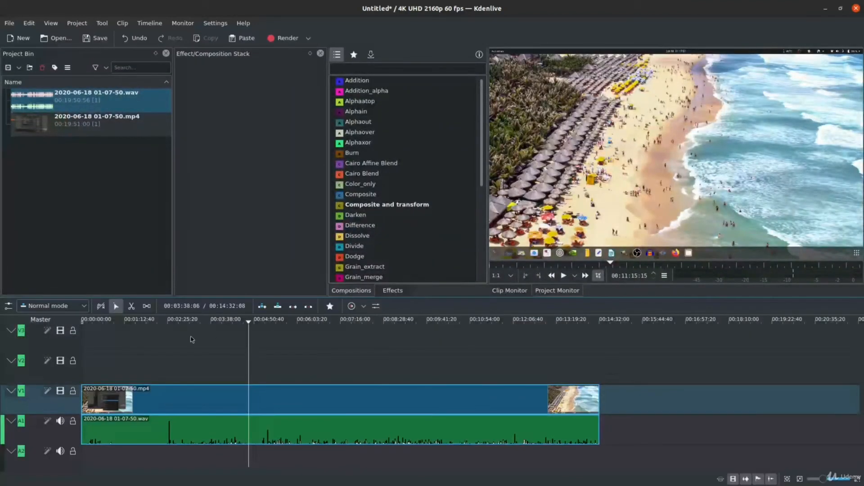
# Cut the grouped clips with the Razor tool at about 00:02:09 and 00:04:37.
pyautogui.click(131, 309)
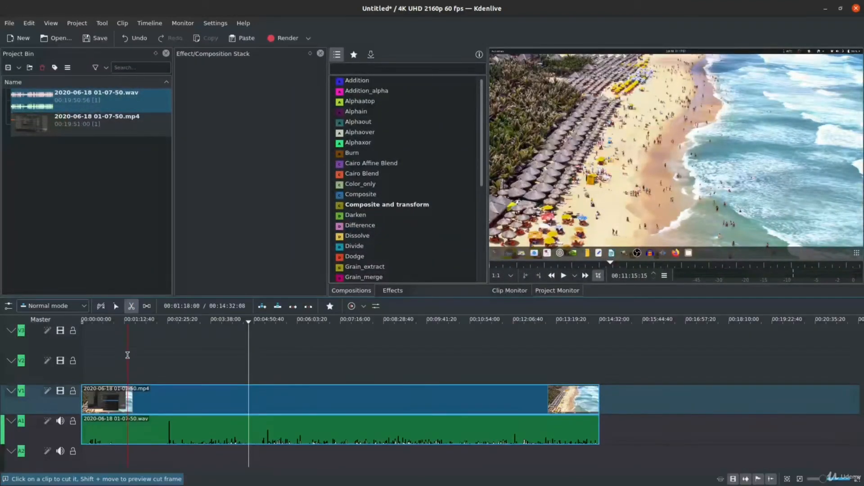
pyautogui.click(158, 398)
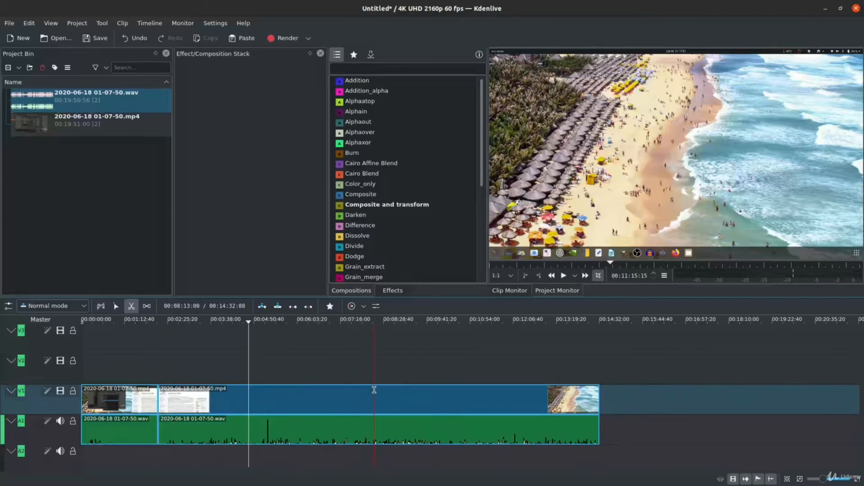
pyautogui.hotkey('shift', 'r')
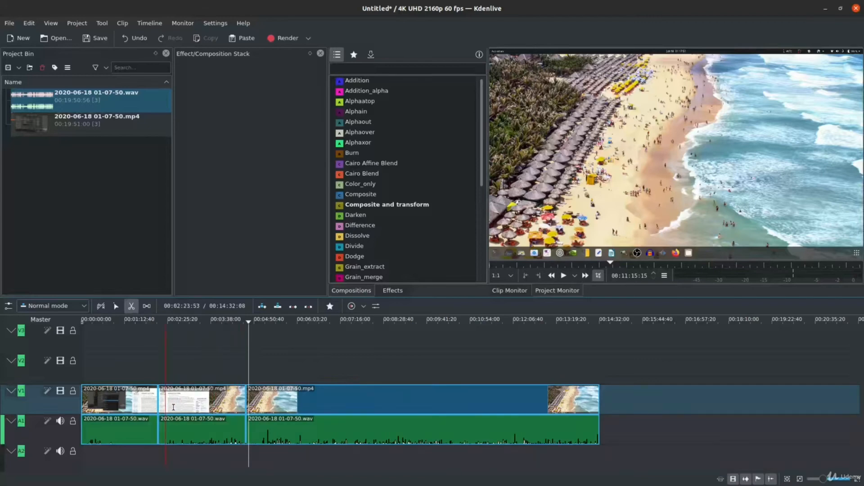
# Delete the middle segment of the cut clips, and move the remaining clip against the first one to close the gap.
pyautogui.press('s')
pyautogui.click(182, 404)
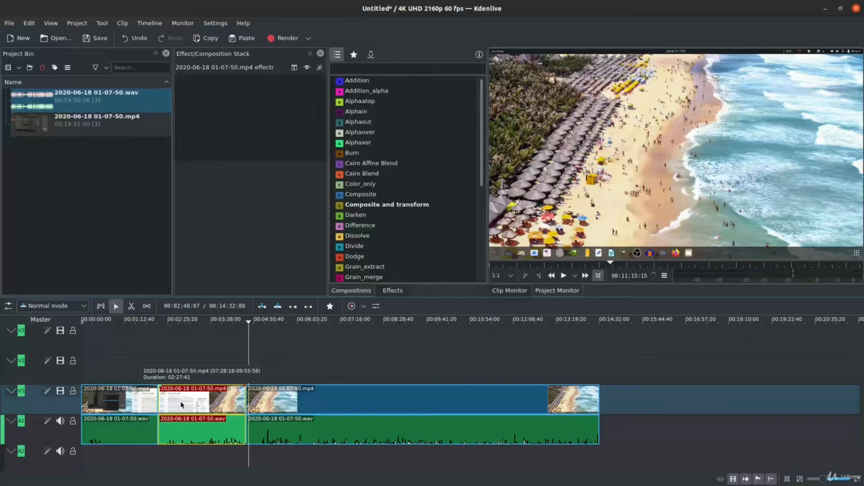
pyautogui.press('Delete')
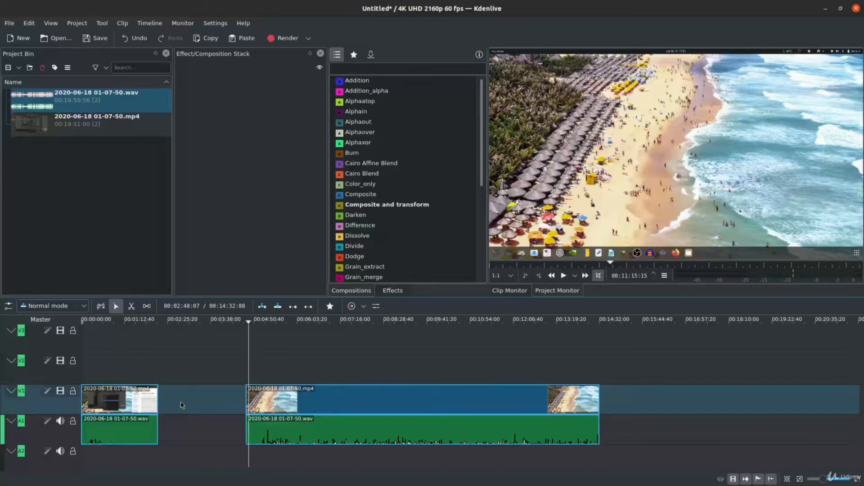
pyautogui.moveTo(362, 402); pyautogui.dragTo(258, 401)
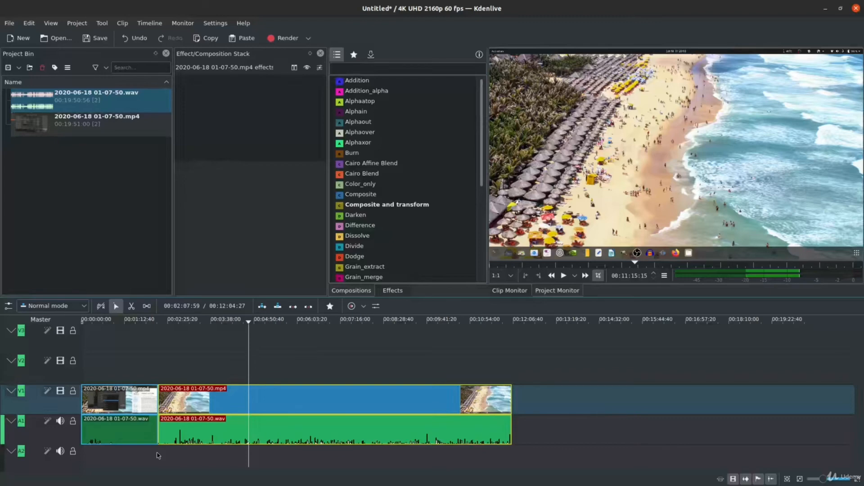
# Split the second clip into five segments with the Razor tool, cutting at about 00:03:54, 00:05:06, 00:07:46 and 00:10:14.
pyautogui.click(132, 307)
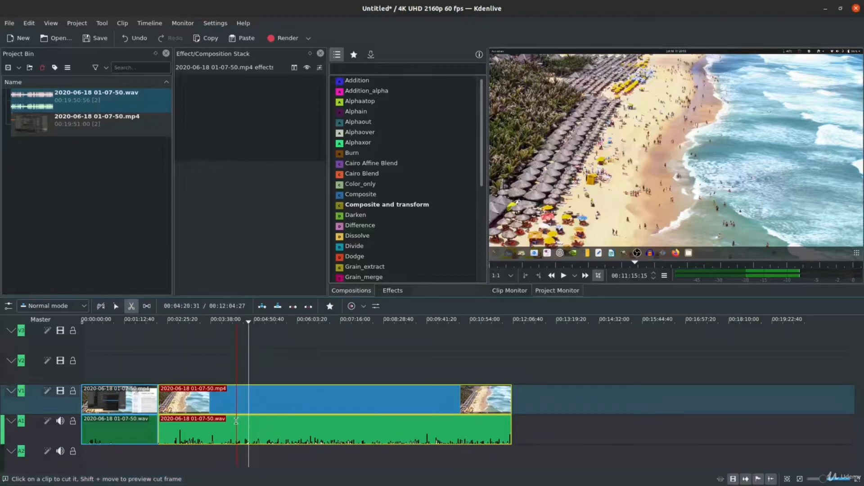
pyautogui.click(221, 423)
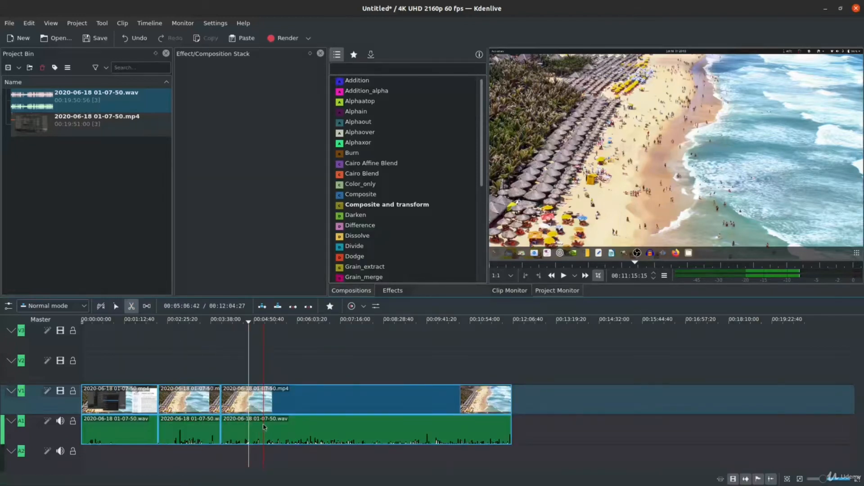
pyautogui.click(264, 427)
pyautogui.click(357, 426)
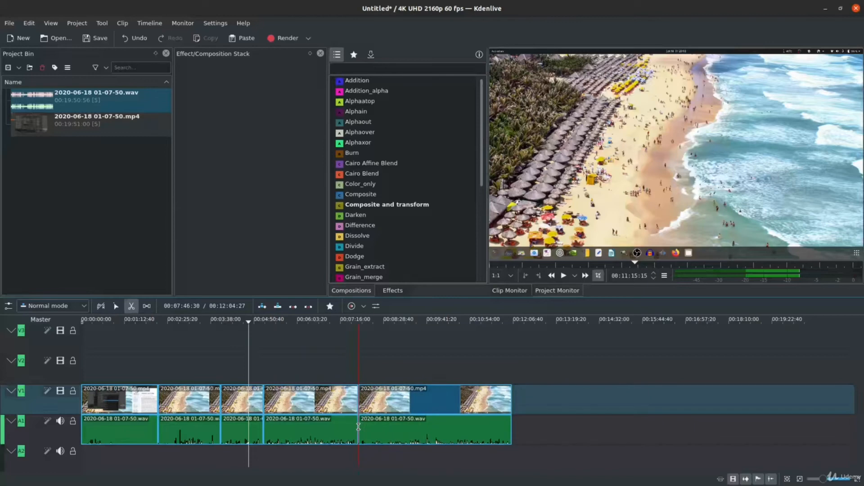
pyautogui.click(446, 423)
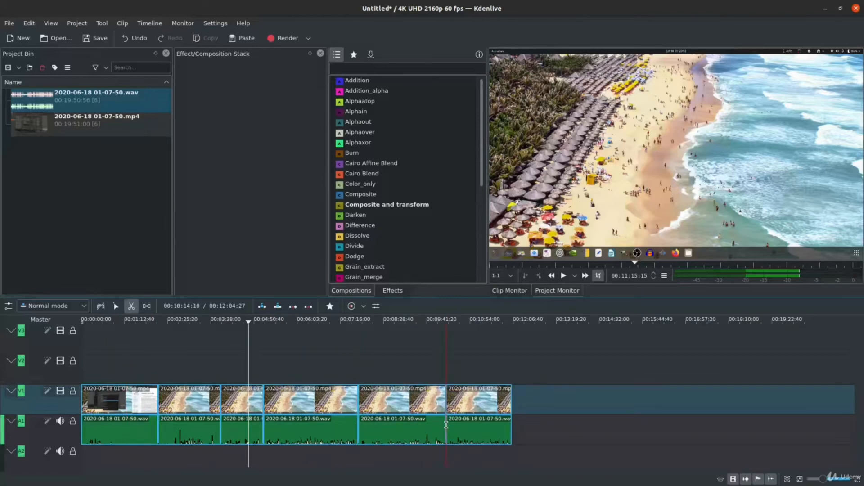
# Shift the last four segments later on the timeline, leaving a gap of about 02:43 after the second segment.
pyautogui.click(115, 306)
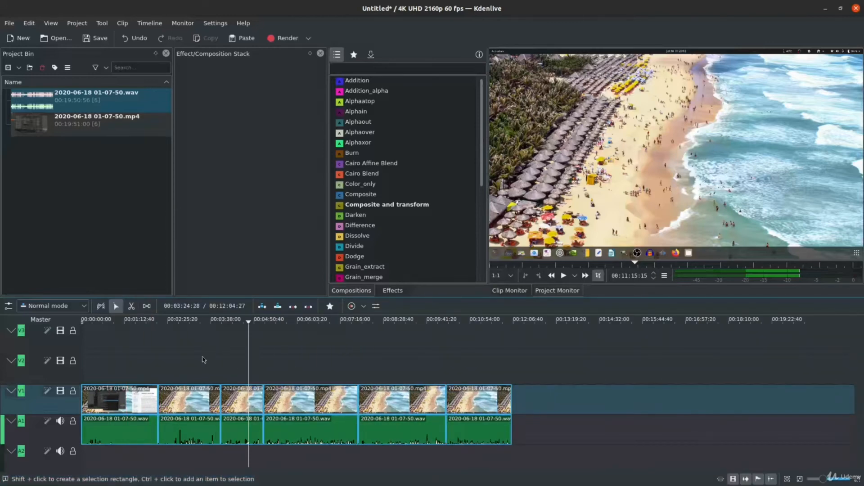
pyautogui.moveTo(228, 362); pyautogui.dragTo(399, 394)
pyautogui.click(178, 400)
pyautogui.moveTo(178, 401)
pyautogui.mouseDown()
pyautogui.moveTo(289, 390)
pyautogui.moveTo(185, 401)
pyautogui.mouseUp()
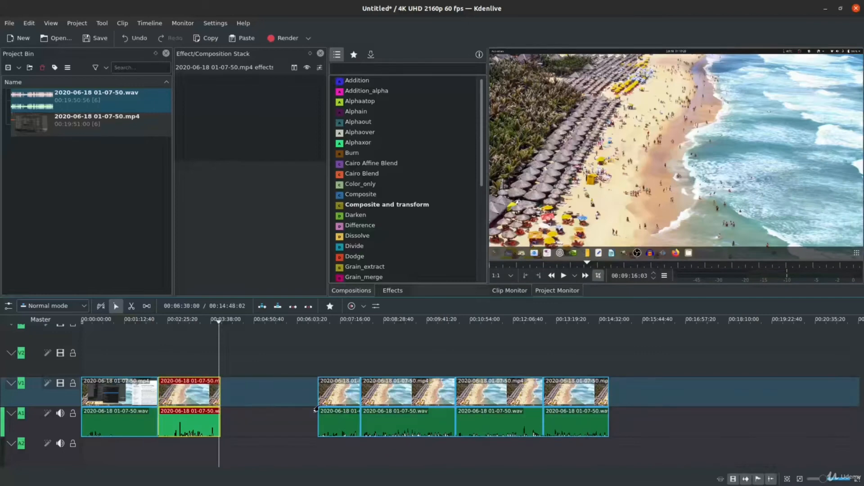
# Select all four segments after the gap and move them back against the second segment.
pyautogui.click(341, 388)
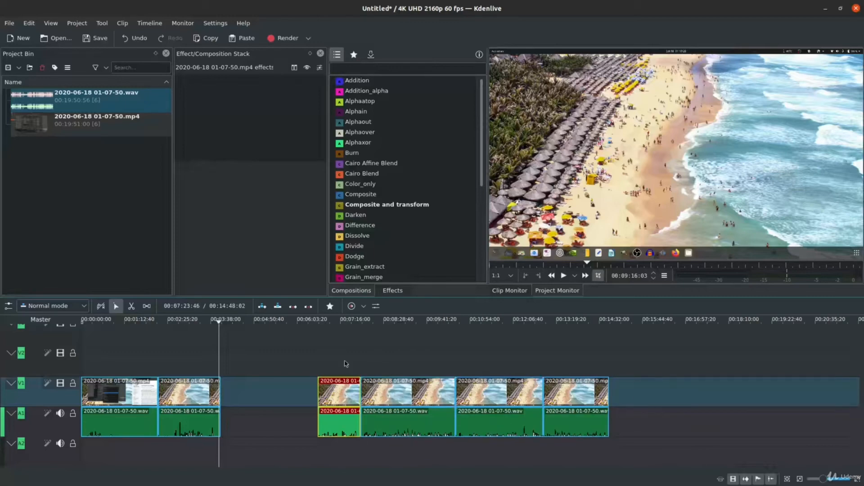
pyautogui.moveTo(350, 367); pyautogui.dragTo(599, 447)
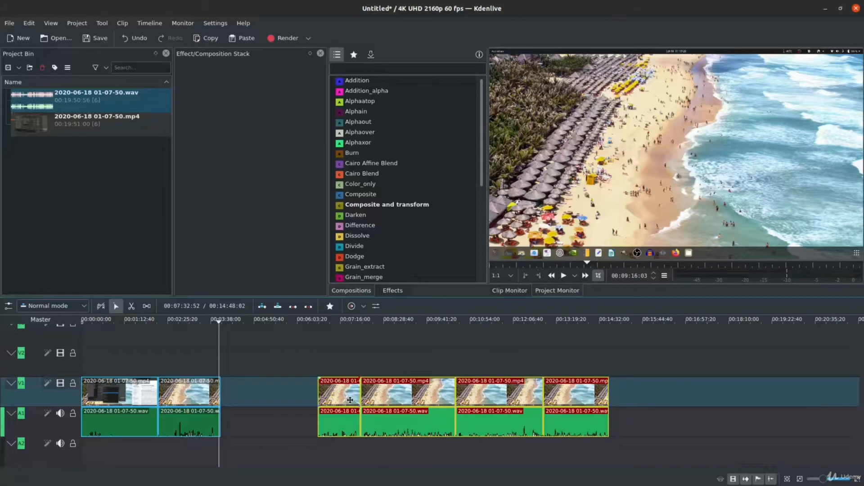
pyautogui.moveTo(346, 396); pyautogui.dragTo(251, 408)
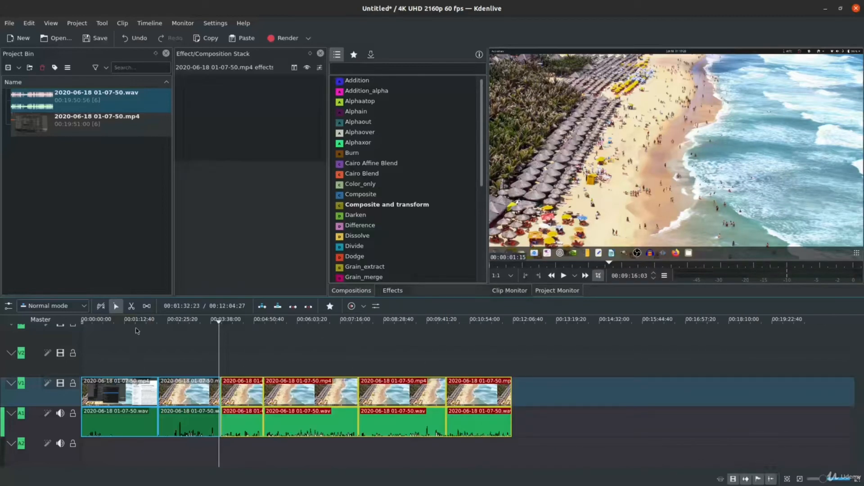
pyautogui.click(203, 363)
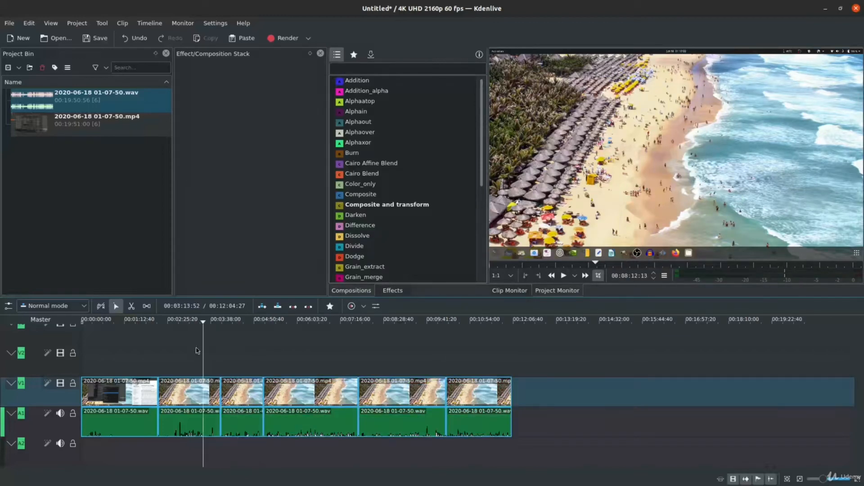
# Shift the last clips later on the timeline and return the third clip against the second, leaving a gap of about 02:20 before the fourth clip.
pyautogui.click(147, 307)
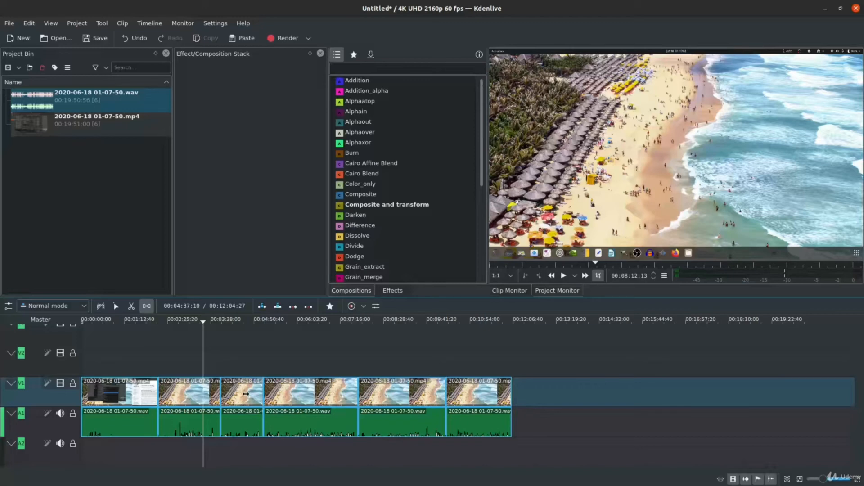
pyautogui.moveTo(246, 395); pyautogui.dragTo(320, 397)
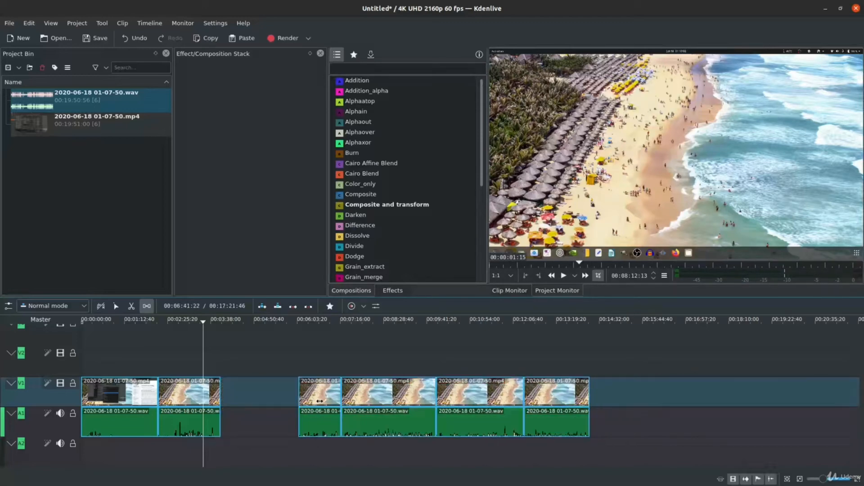
pyautogui.click(115, 307)
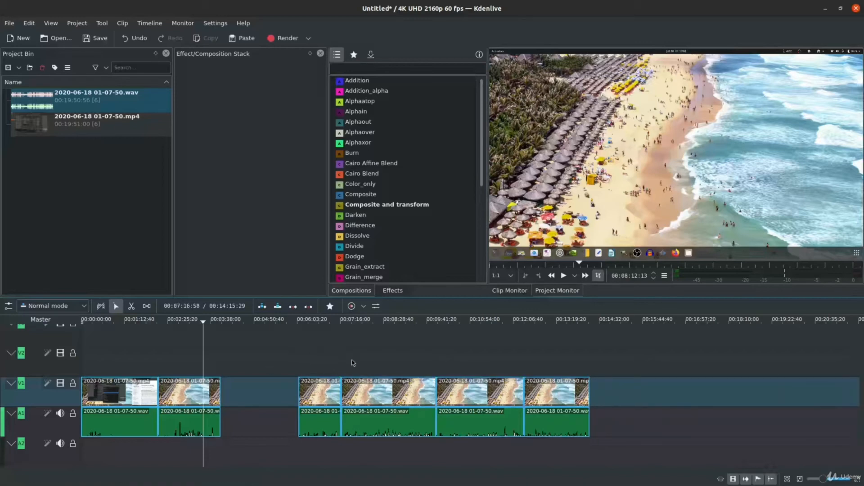
pyautogui.moveTo(322, 359); pyautogui.dragTo(555, 405)
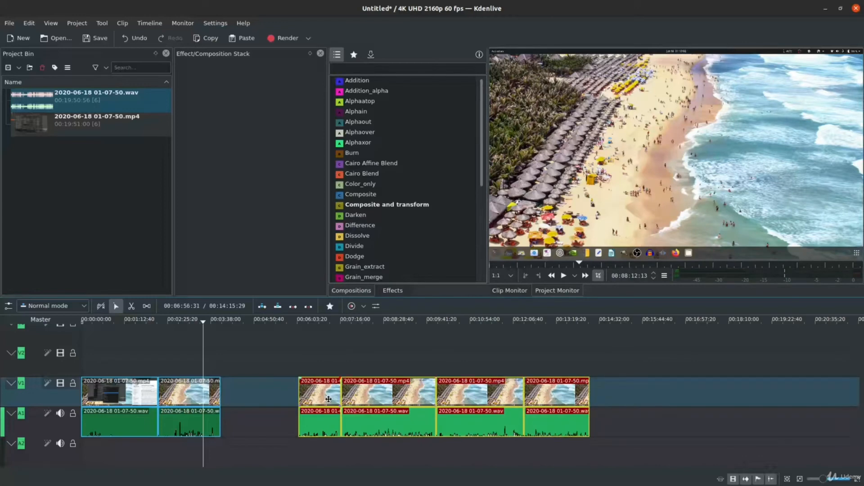
pyautogui.moveTo(325, 399); pyautogui.dragTo(302, 406)
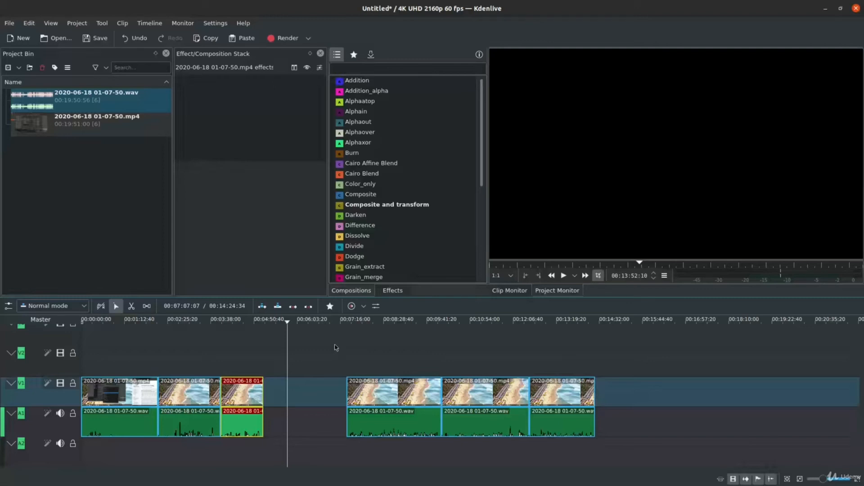
# Apply the Fade out effect from Image adjustment to the third video clip.
pyautogui.click(389, 290)
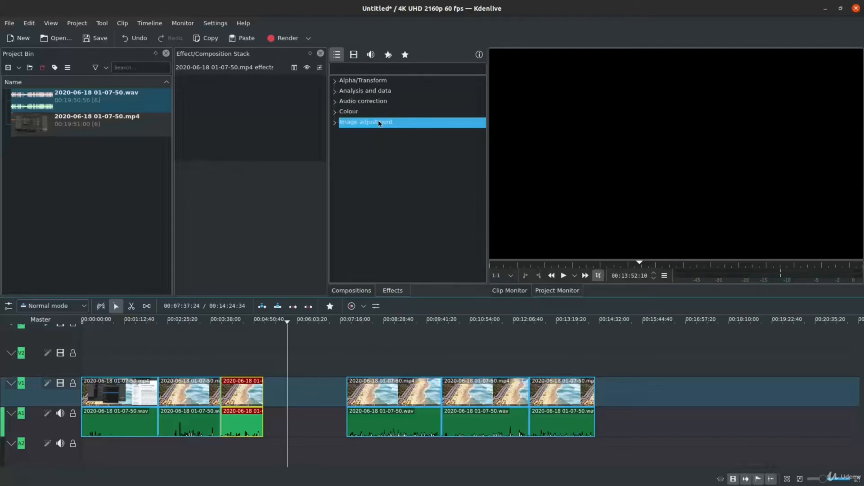
pyautogui.click(402, 125)
pyautogui.click(399, 229)
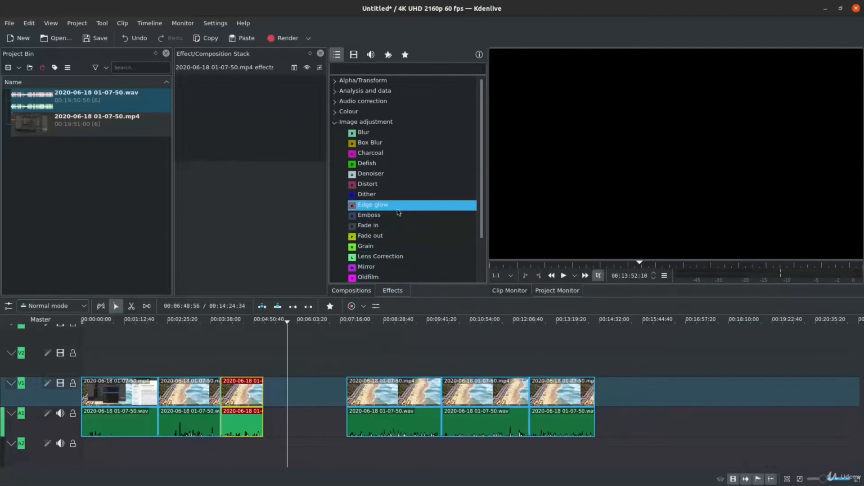
pyautogui.moveTo(398, 239); pyautogui.dragTo(259, 392)
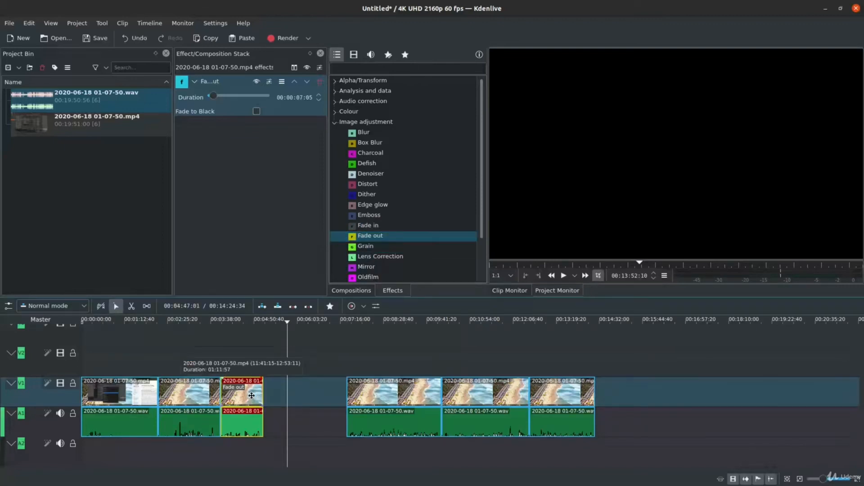
# Apply the Fade in effect from Image adjustment to the fourth video clip.
pyautogui.click(403, 238)
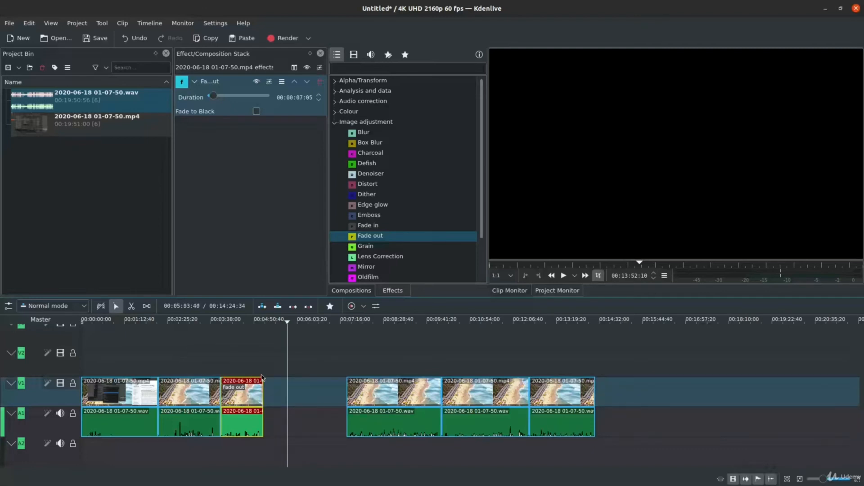
pyautogui.click(371, 225)
pyautogui.moveTo(367, 395); pyautogui.dragTo(351, 399)
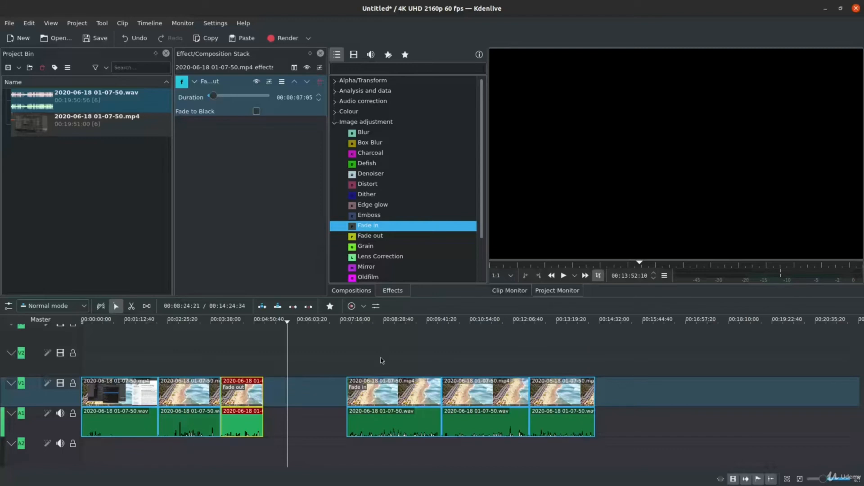
# Close the gap between the third and fourth clips with the Spacer tool, and return to the Selection tool.
pyautogui.click(146, 306)
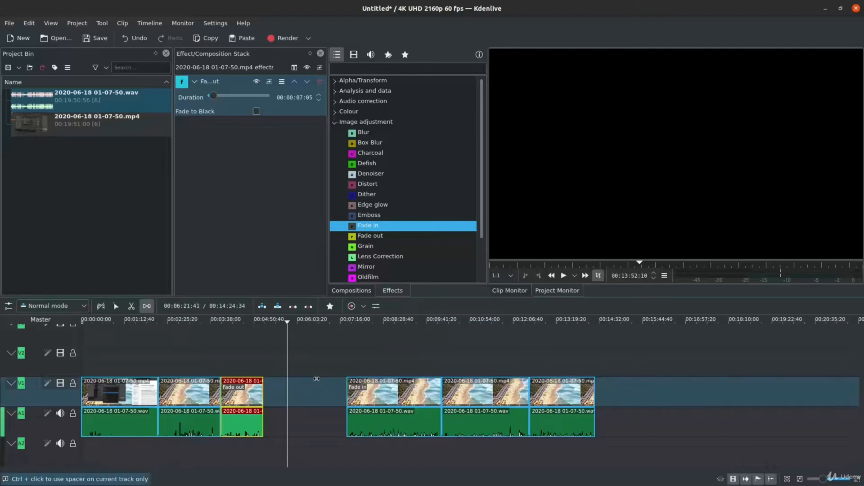
pyautogui.moveTo(368, 398); pyautogui.dragTo(285, 398)
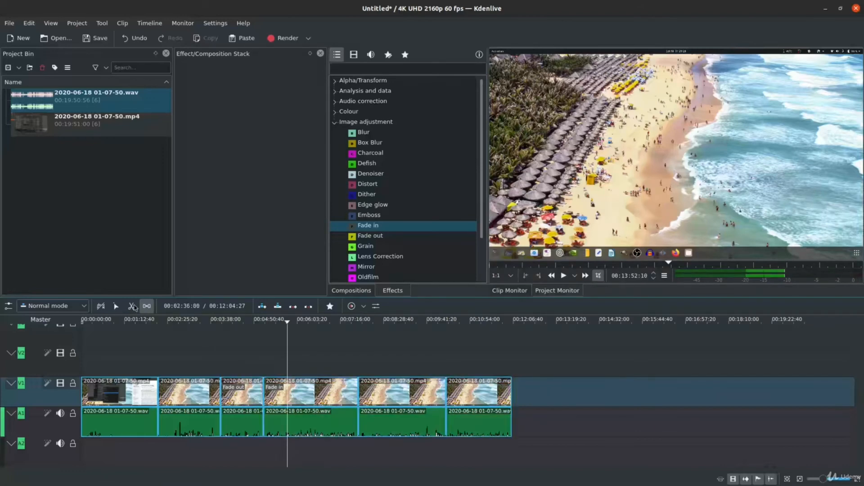
pyautogui.click(116, 306)
# Examine the cuts around the third clip and magnify the timeline at the join between its fade out and the fourth clip's fade in.
pyautogui.click(220, 363)
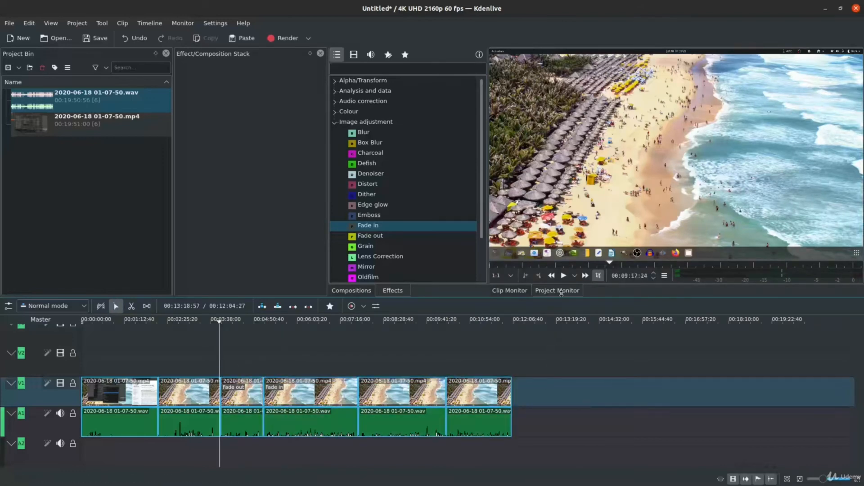
pyautogui.click(218, 360)
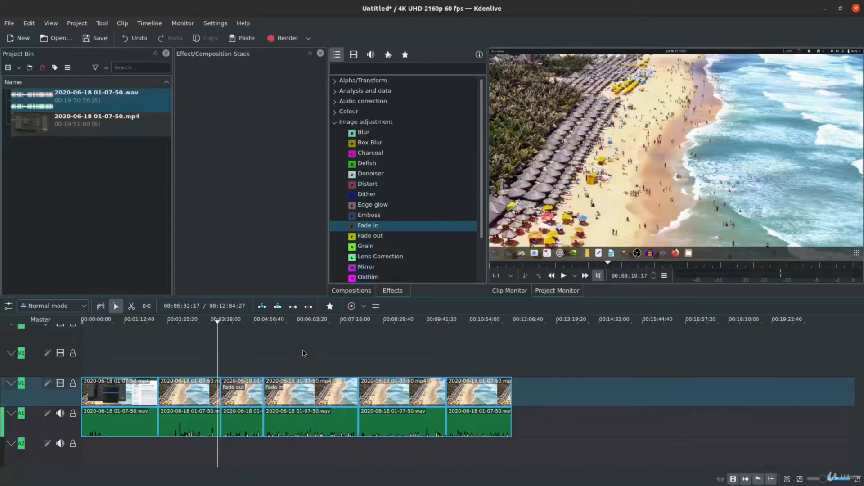
pyautogui.click(219, 365)
pyautogui.click(219, 367)
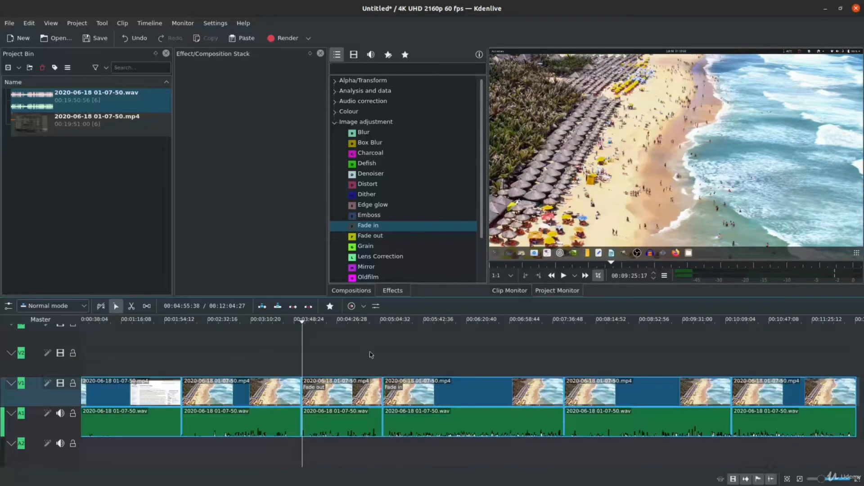
pyautogui.scroll(2, 371, 354)
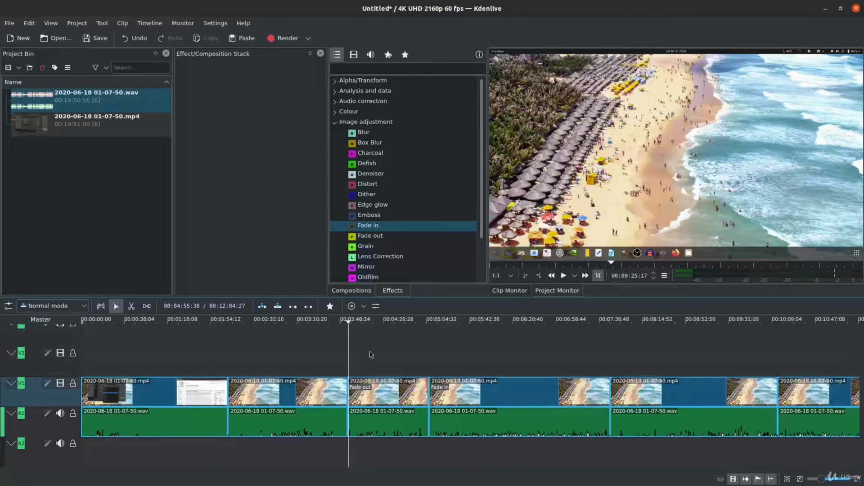
pyautogui.scroll(-6, 371, 355)
pyautogui.scroll(6, 371, 355)
pyautogui.scroll(-2, 371, 355)
pyautogui.scroll(2, 371, 355)
pyautogui.click(345, 358)
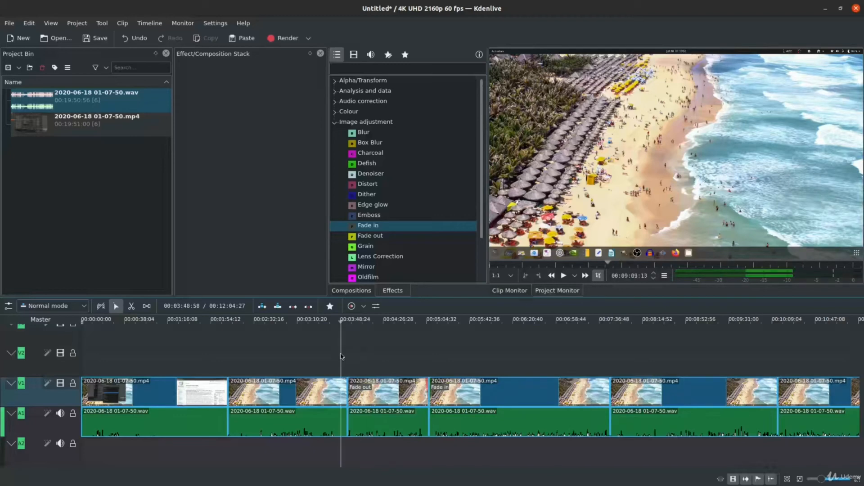
pyautogui.click(347, 359)
pyautogui.scroll(-2, 589, 358)
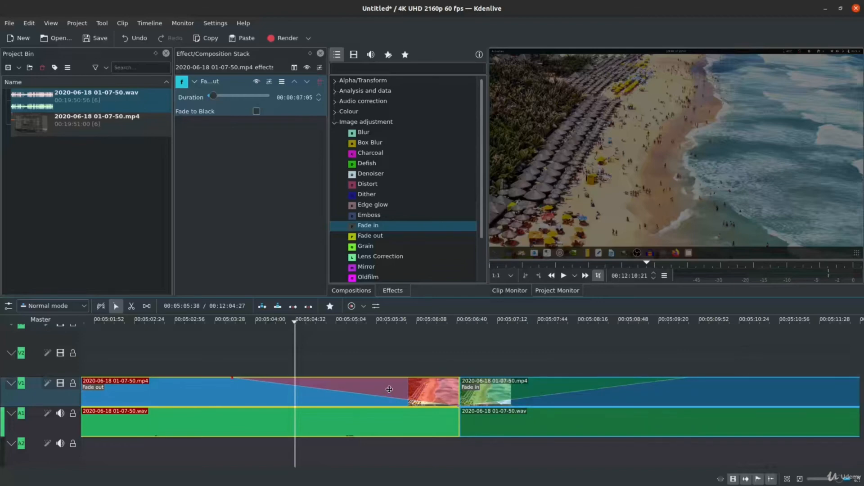
# Apply the Audio correction effects Fade out to the third clip's audio and Fade in to the fourth clip's audio.
pyautogui.click(419, 428)
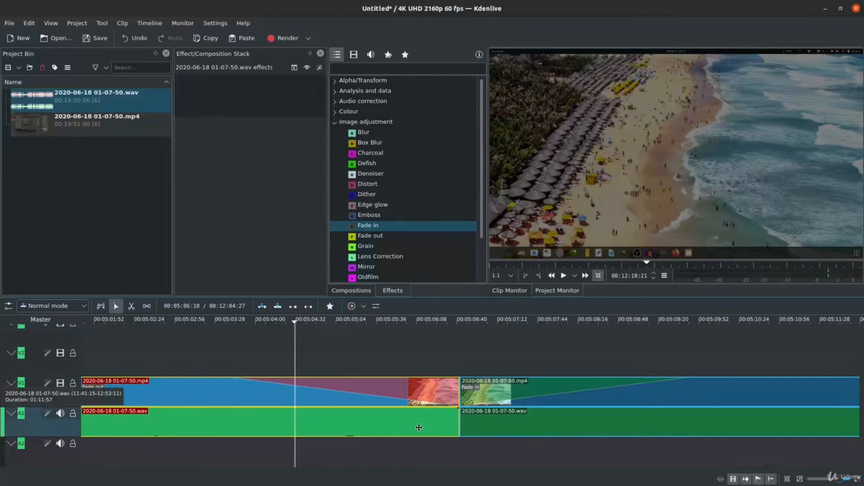
pyautogui.click(381, 113)
pyautogui.click(390, 104)
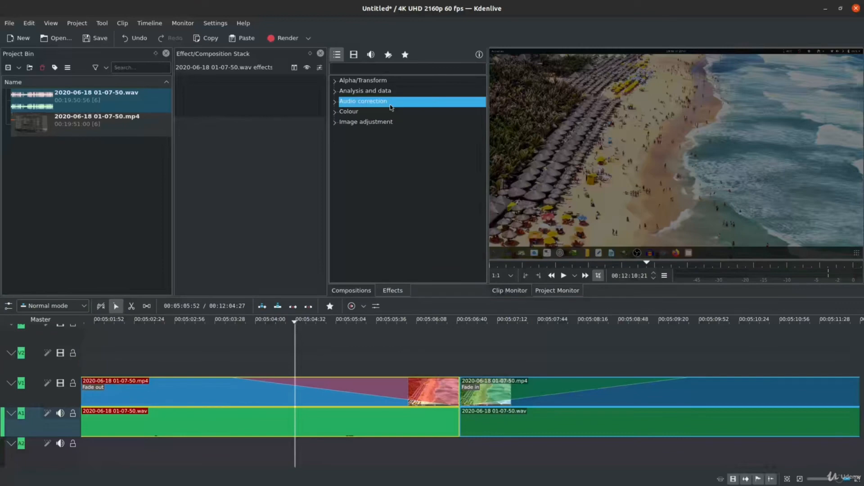
pyautogui.click(407, 99)
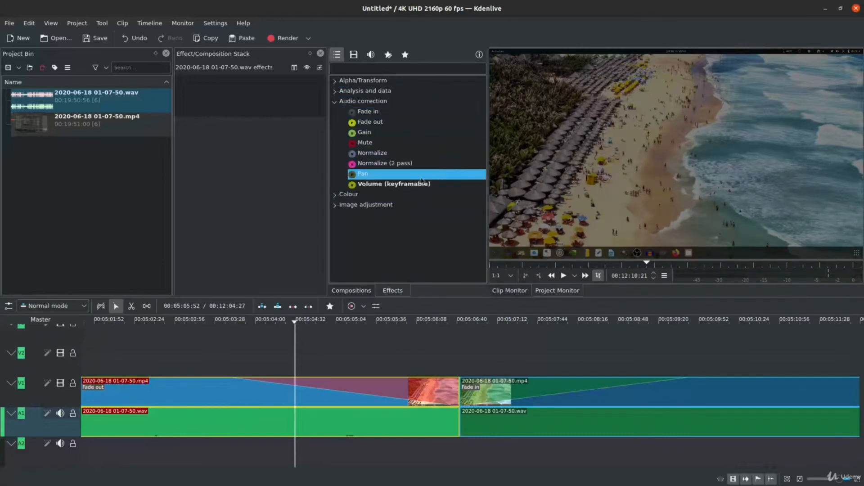
pyautogui.click(428, 123)
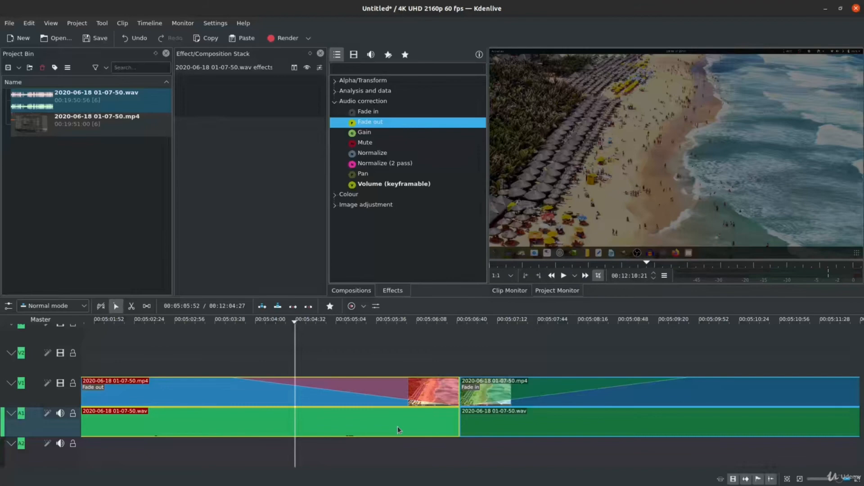
pyautogui.moveTo(398, 425); pyautogui.dragTo(398, 425)
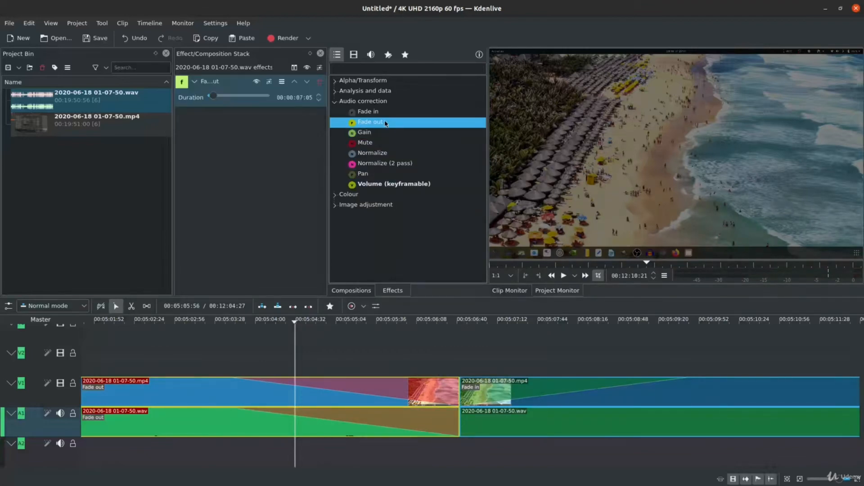
pyautogui.click(372, 111)
pyautogui.moveTo(477, 421); pyautogui.dragTo(475, 421)
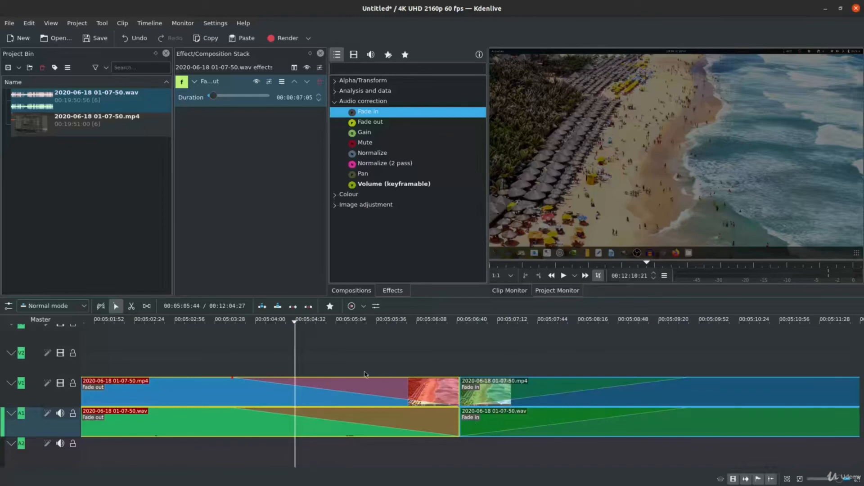
# Play the timeline from just before the third clip's fade out to preview the transition.
pyautogui.click(235, 353)
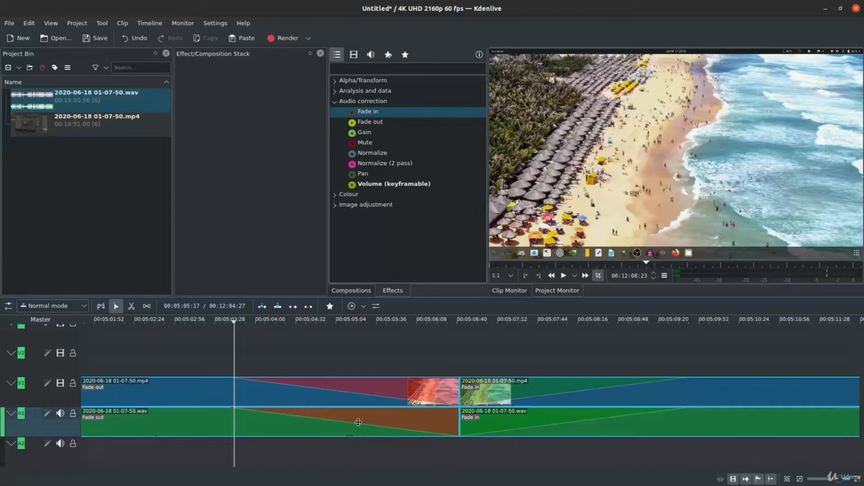
pyautogui.click(186, 356)
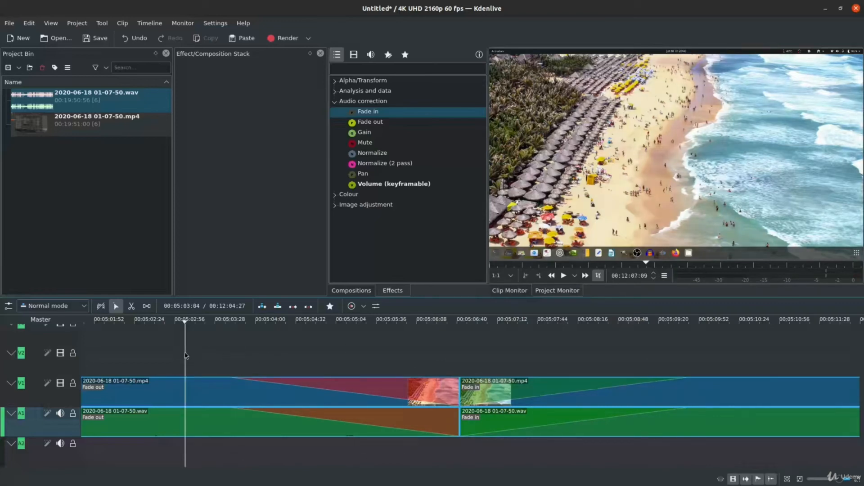
pyautogui.press('space')
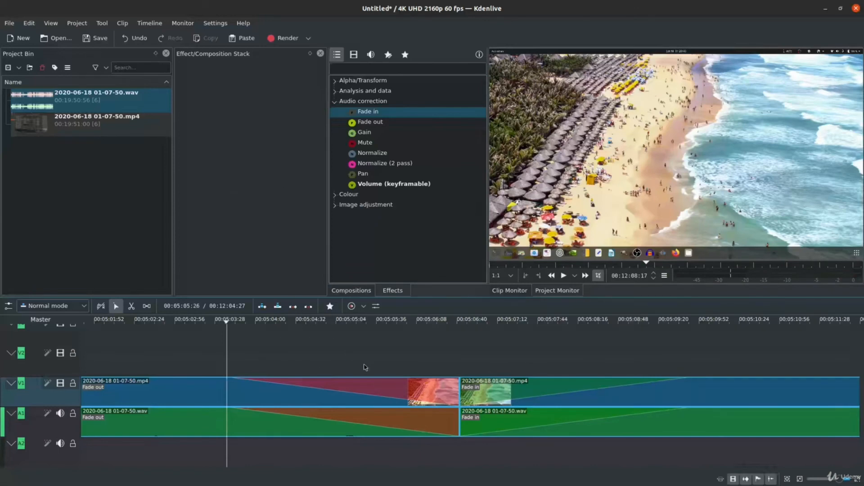
# Set the duration of the third video clip's Fade out effect to 00:00:03:00.
pyautogui.click(380, 391)
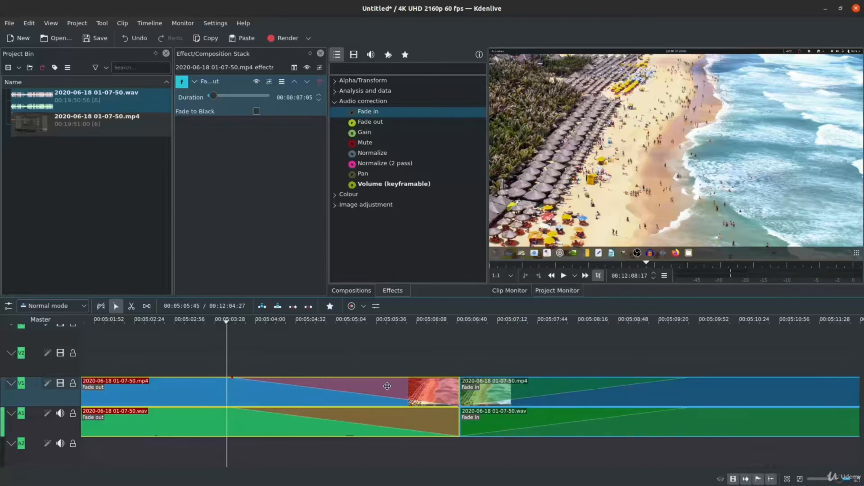
pyautogui.click(389, 420)
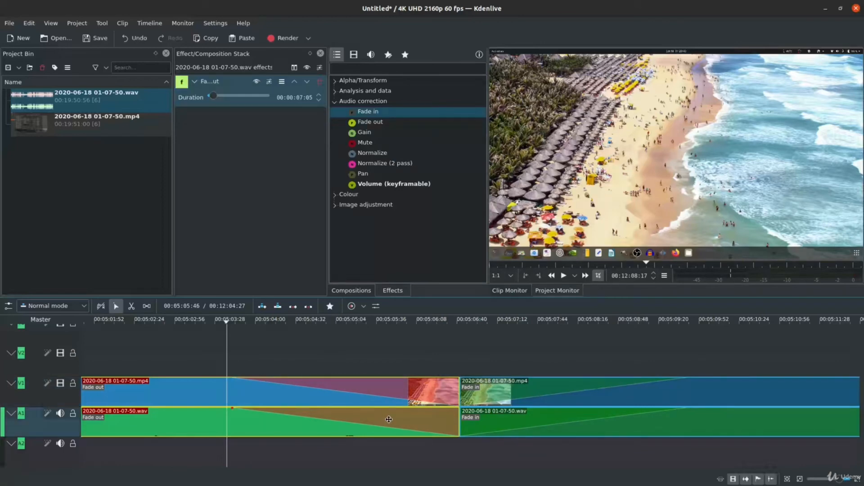
pyautogui.click(487, 391)
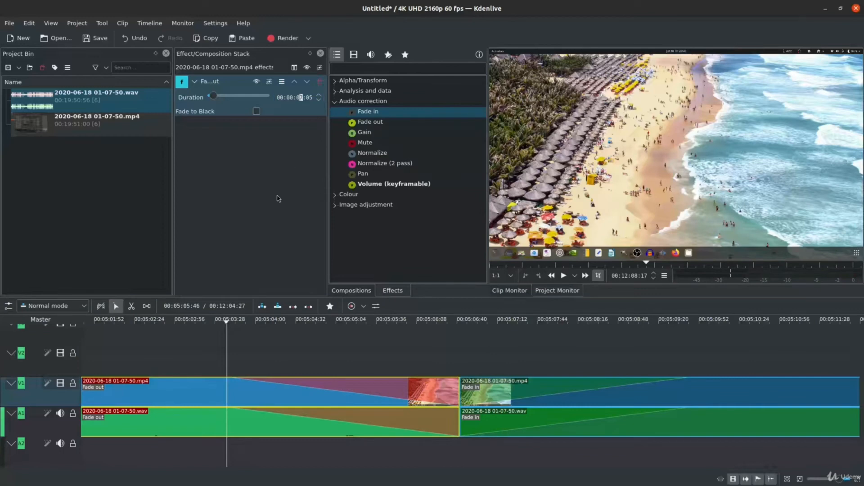
pyautogui.write('0')
# Set the duration of the third audio clip's Fade out effect to 00:00:04:00.
pyautogui.click(422, 428)
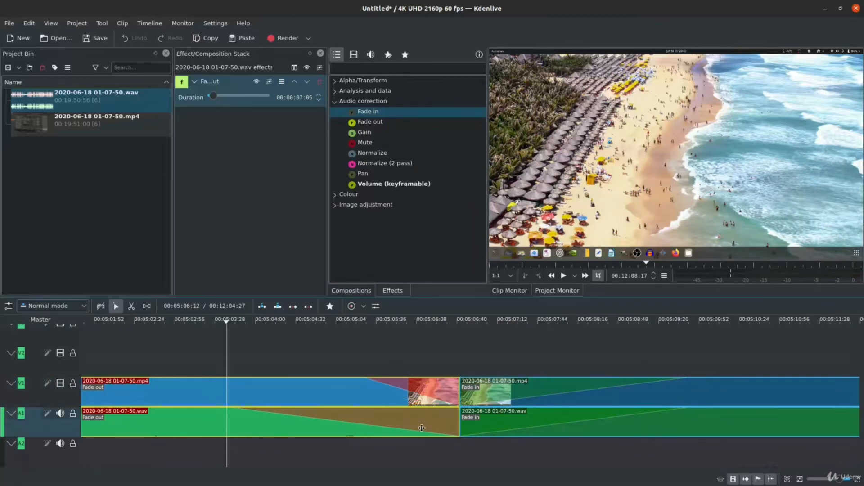
pyautogui.click(299, 97)
pyautogui.write('400')
pyautogui.click(407, 358)
# Set the fourth clip's Fade in durations to 00:00:03:05 for the video and about 4 seconds for the audio.
pyautogui.click(532, 392)
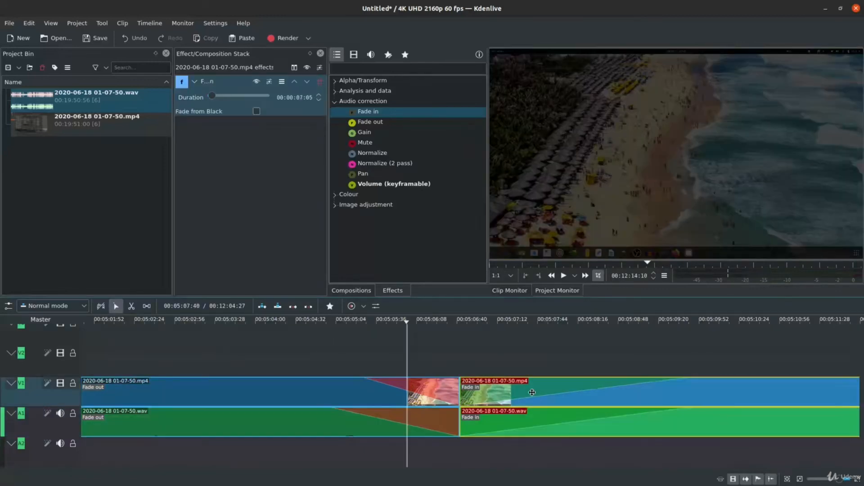
pyautogui.click(303, 96)
pyautogui.write('3')
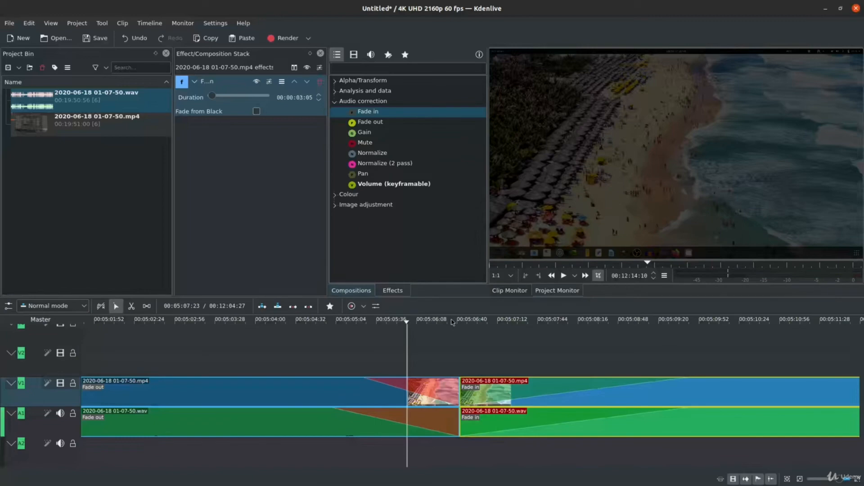
pyautogui.click(522, 363)
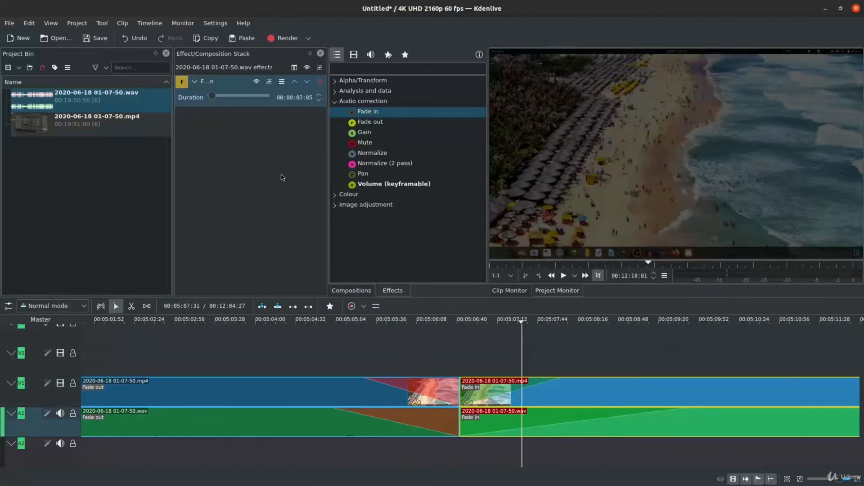
pyautogui.write('4')
# Play the timeline across the join between the third and fourth clips to preview the shortened fades.
pyautogui.click(314, 347)
pyautogui.click(306, 349)
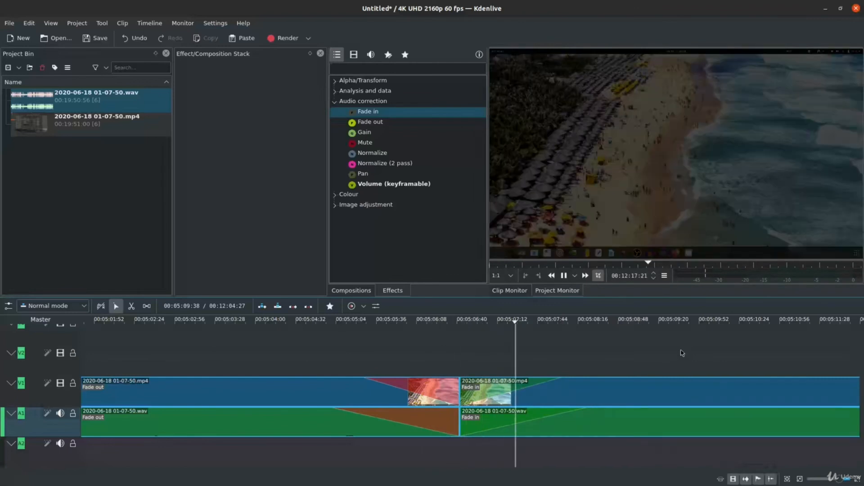
pyautogui.click(350, 360)
pyautogui.press('space')
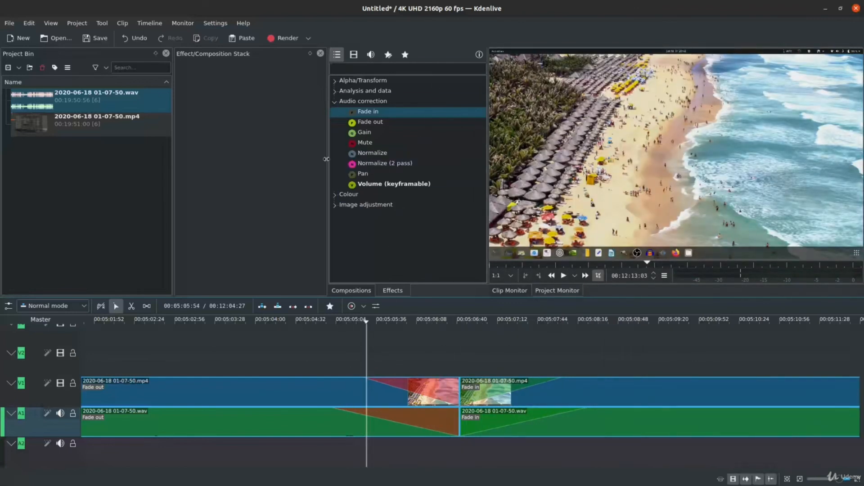
# Collapse the Audio correction effects and select the third video clip to show its Fade out settings.
pyautogui.click(454, 106)
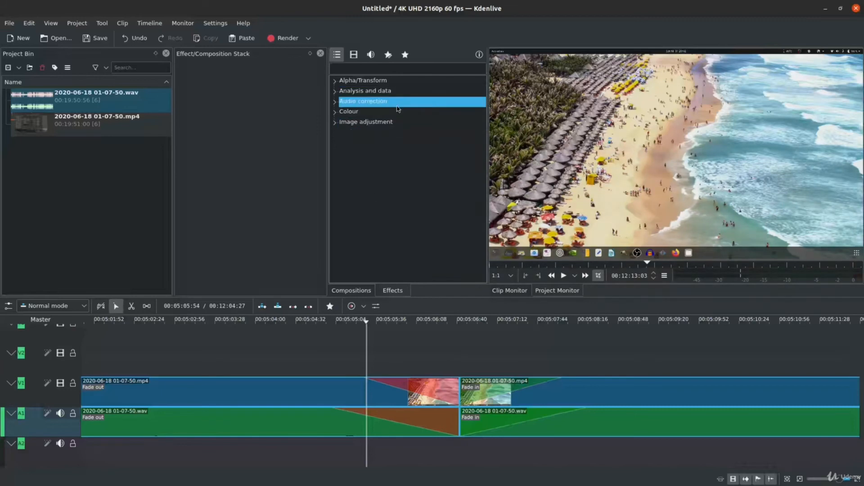
pyautogui.click(444, 388)
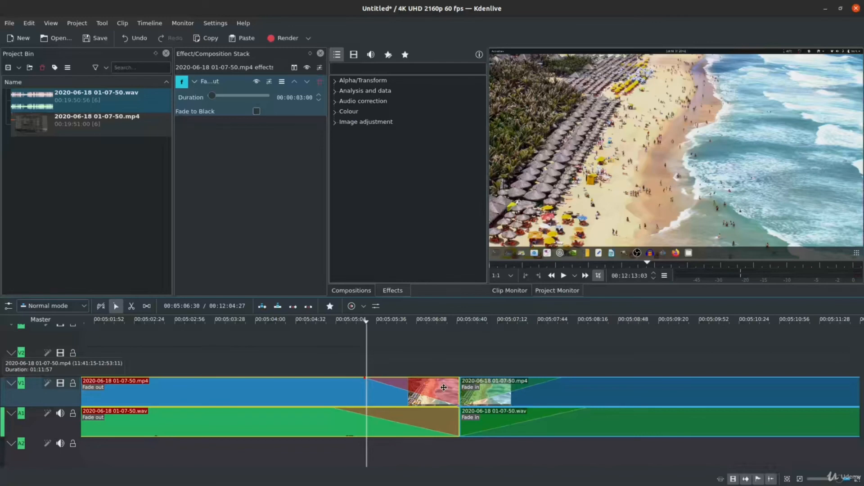
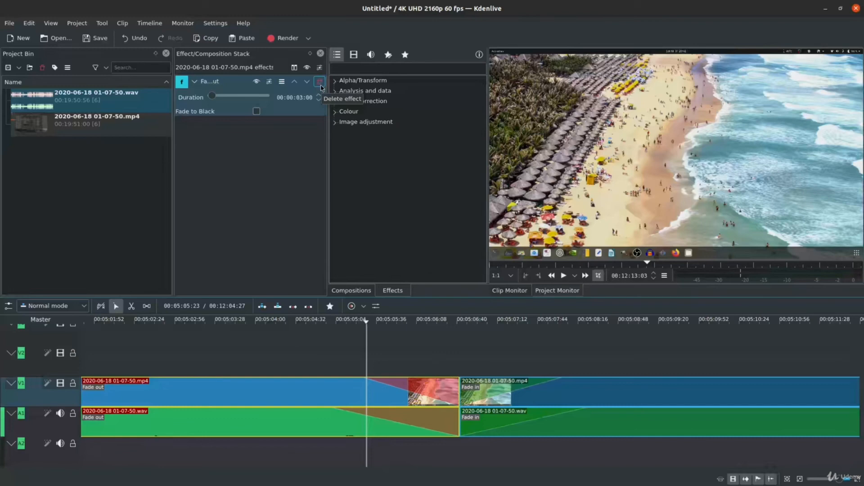
# Remove the Fade out and Fade in effects from the video and audio of the third and fourth clips.
pyautogui.click(322, 85)
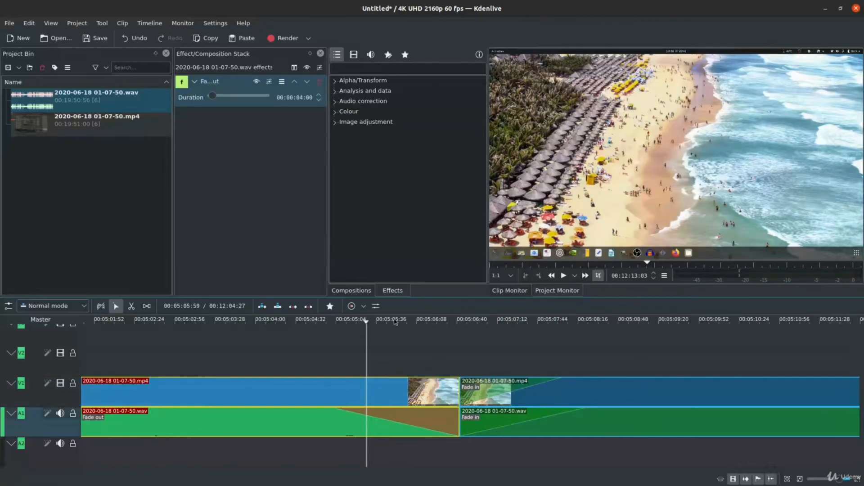
pyautogui.click(323, 86)
pyautogui.click(470, 383)
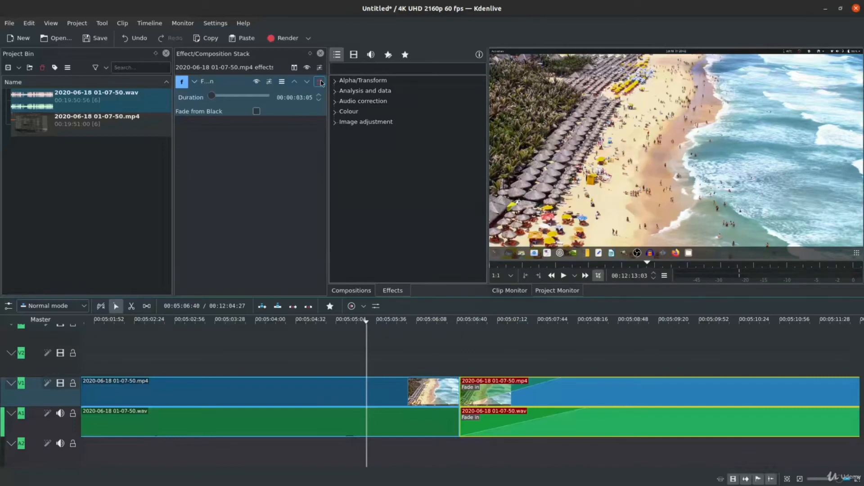
pyautogui.click(322, 86)
pyautogui.click(488, 418)
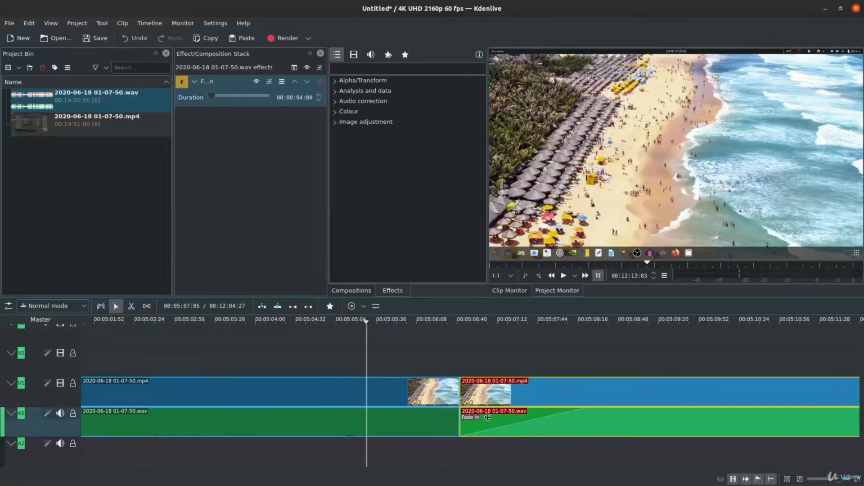
pyautogui.click(320, 81)
# Select the third video clip and compare the lists of available compositions and effects.
pyautogui.click(367, 285)
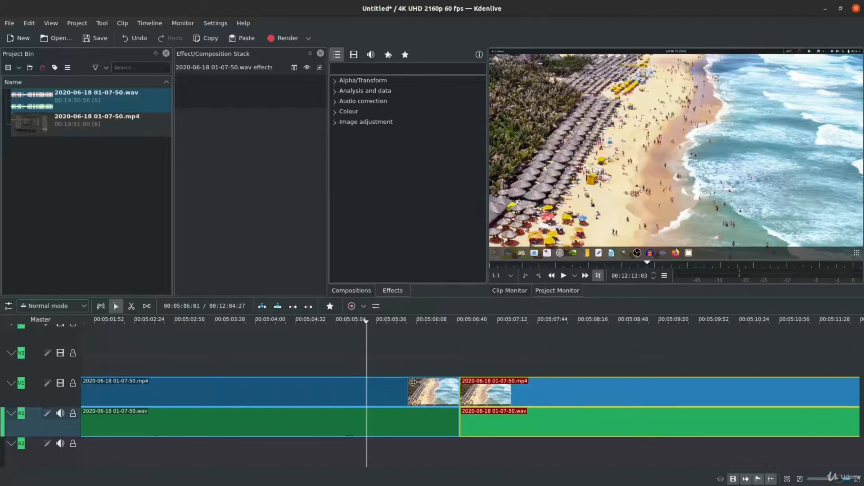
pyautogui.click(426, 389)
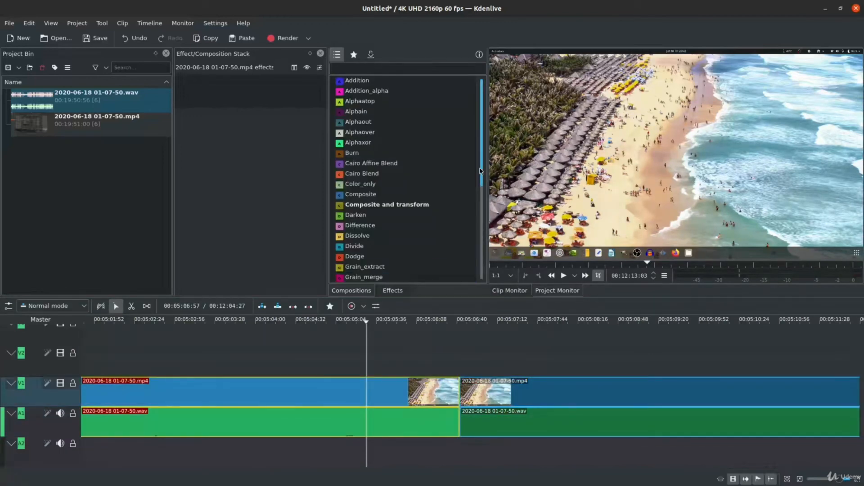
pyautogui.click(444, 236)
pyautogui.click(394, 292)
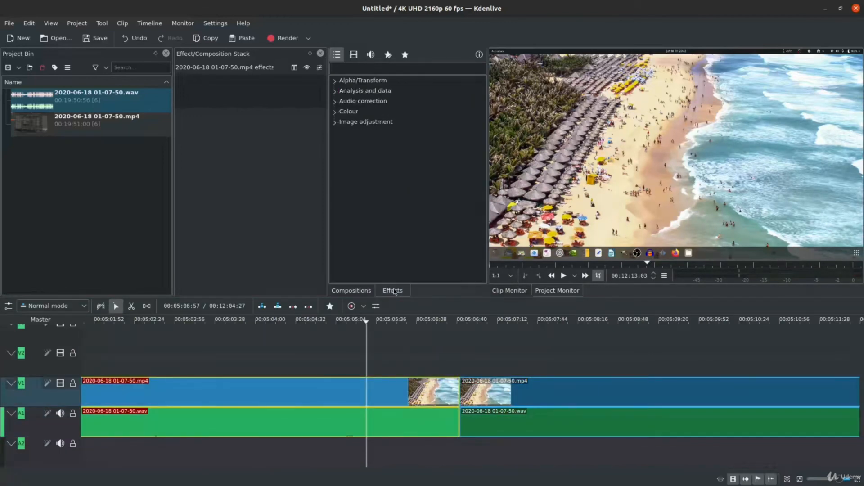
pyautogui.click(358, 292)
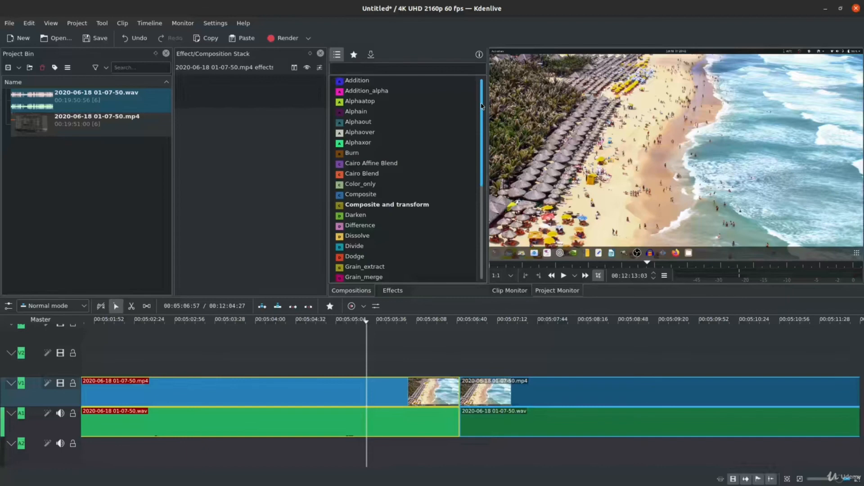
pyautogui.click(392, 292)
pyautogui.click(360, 293)
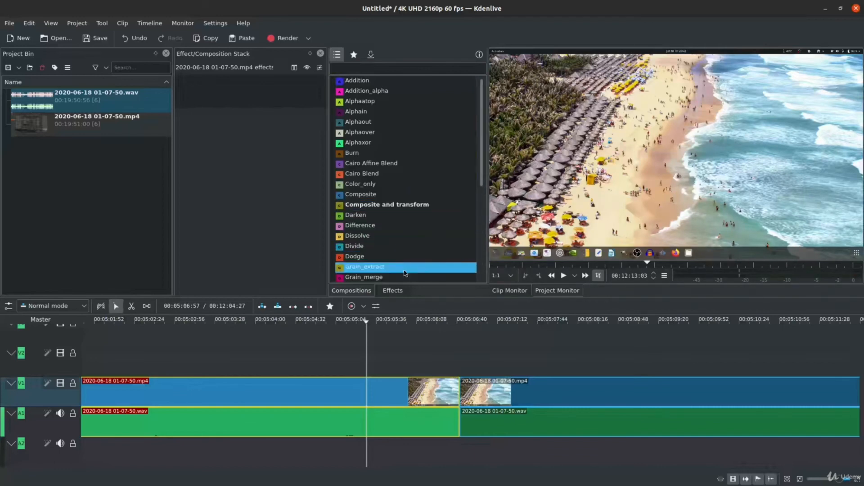
# Examine the effects in the Alpha/Transform and Analysis and data categories, then look over the remaining categories.
pyautogui.click(393, 292)
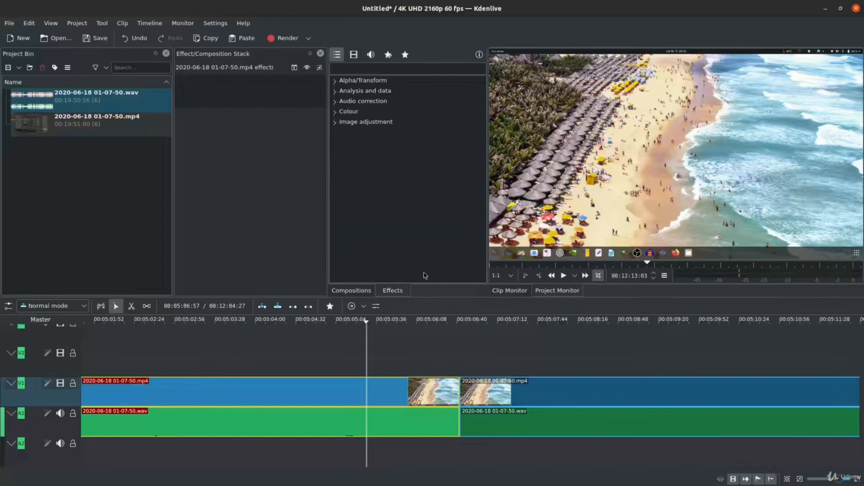
pyautogui.click(371, 82)
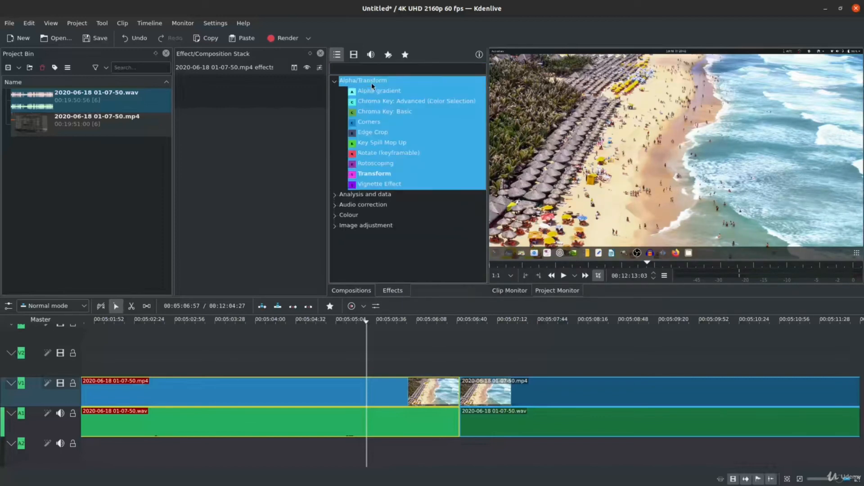
pyautogui.click(371, 83)
pyautogui.click(372, 92)
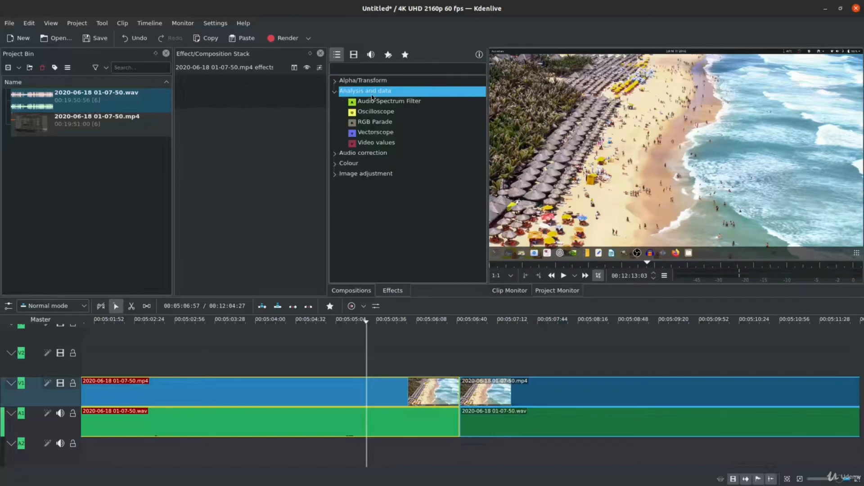
pyautogui.click(373, 95)
pyautogui.click(444, 123)
pyautogui.click(445, 122)
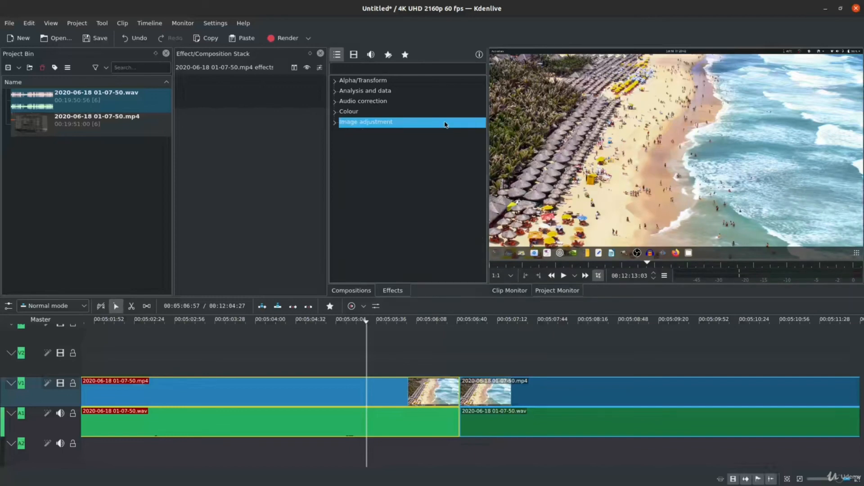
pyautogui.click(420, 160)
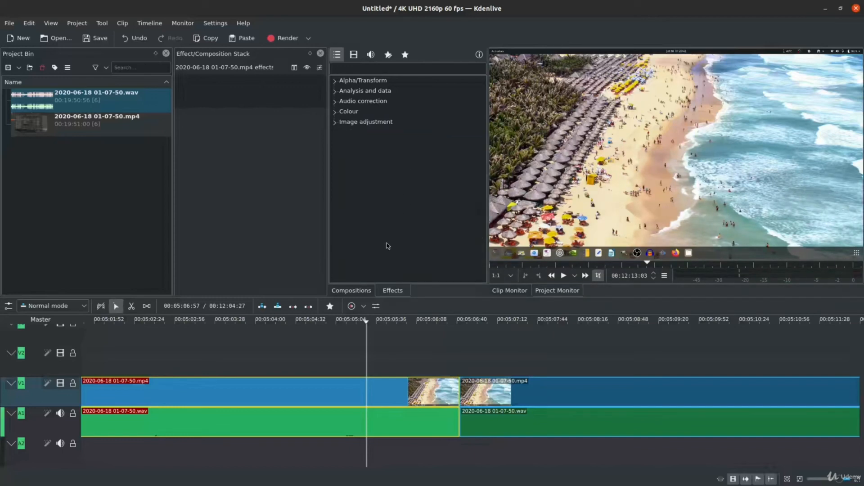
# Add Wipe compositions at the end of the third clip and the start of the fourth, and shorten the second one.
pyautogui.click(365, 290)
pyautogui.moveTo(482, 172)
pyautogui.mouseDown()
pyautogui.moveTo(483, 194)
pyautogui.moveTo(486, 131)
pyautogui.moveTo(478, 238)
pyautogui.mouseUp()
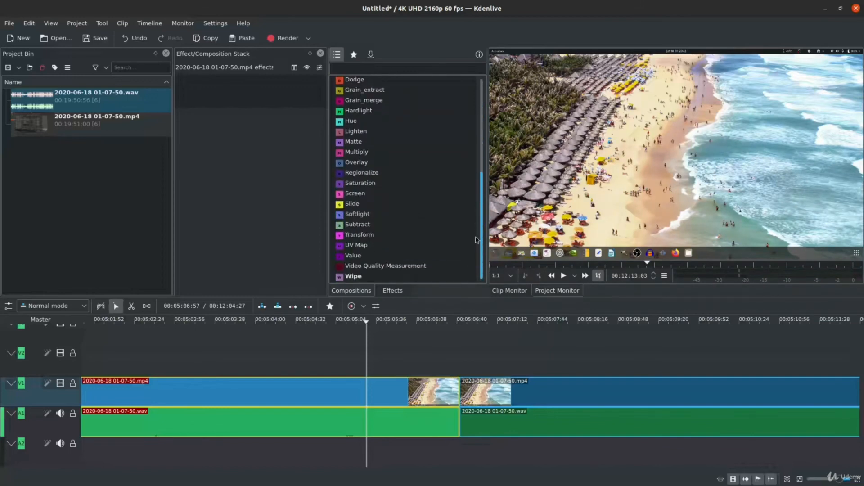
pyautogui.click(428, 270)
pyautogui.click(406, 277)
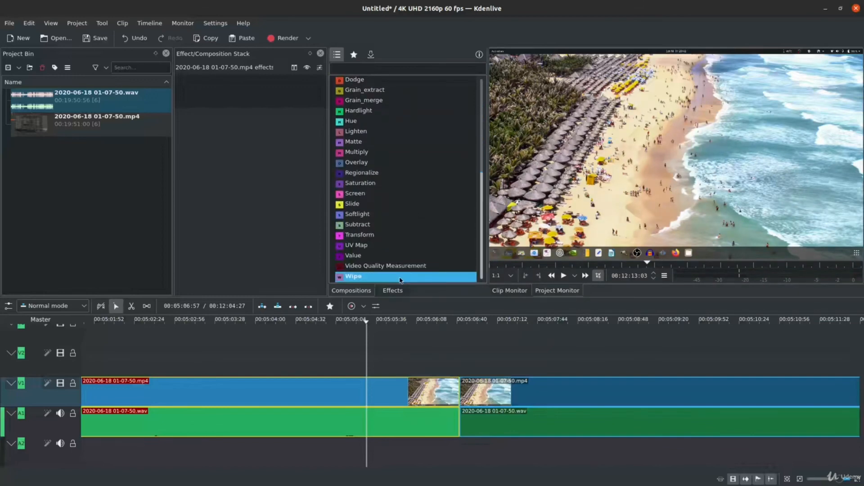
pyautogui.moveTo(400, 280); pyautogui.dragTo(320, 418)
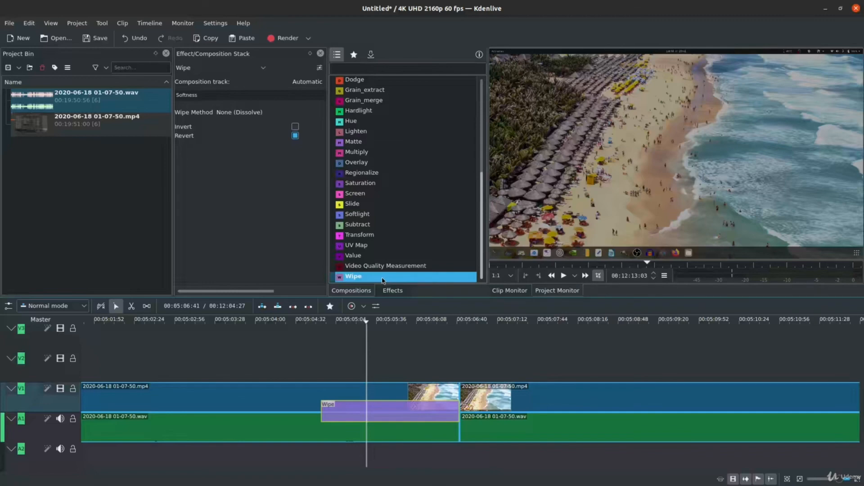
pyautogui.moveTo(382, 276); pyautogui.dragTo(457, 408)
pyautogui.moveTo(685, 419); pyautogui.dragTo(590, 420)
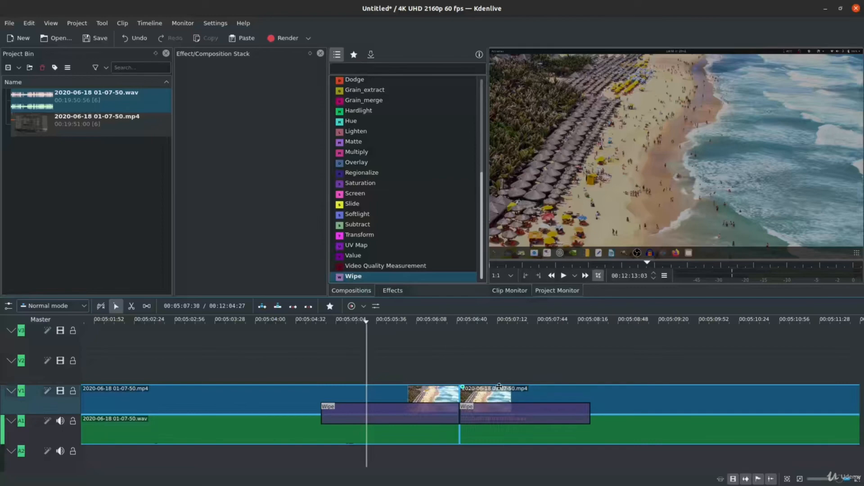
# Set the wipe method of the Wipe at the end of the third clip to rectangle27.png.
pyautogui.click(430, 421)
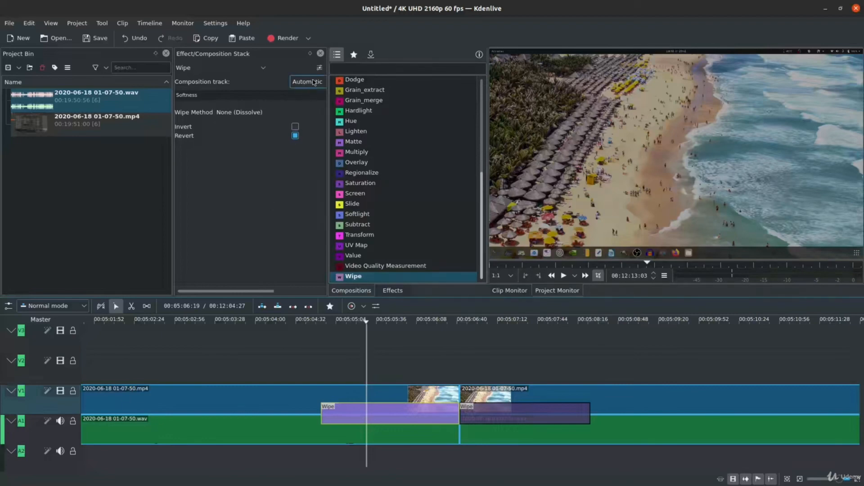
pyautogui.click(300, 116)
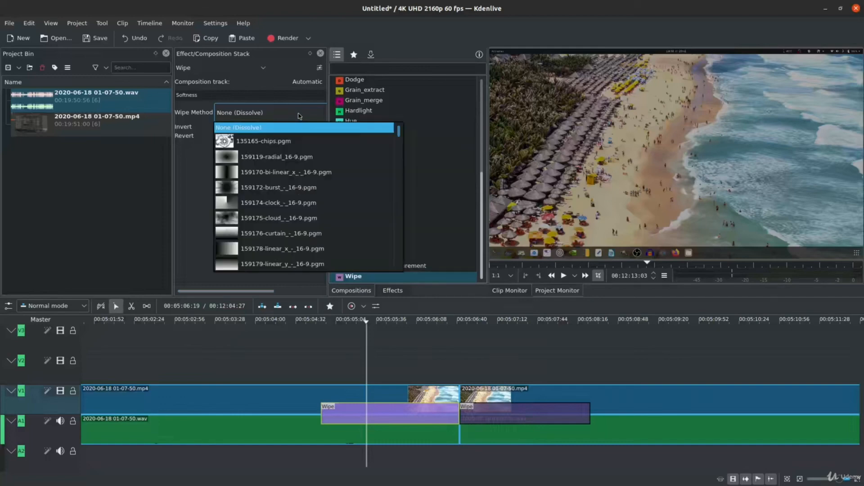
pyautogui.scroll(-5, 357, 212)
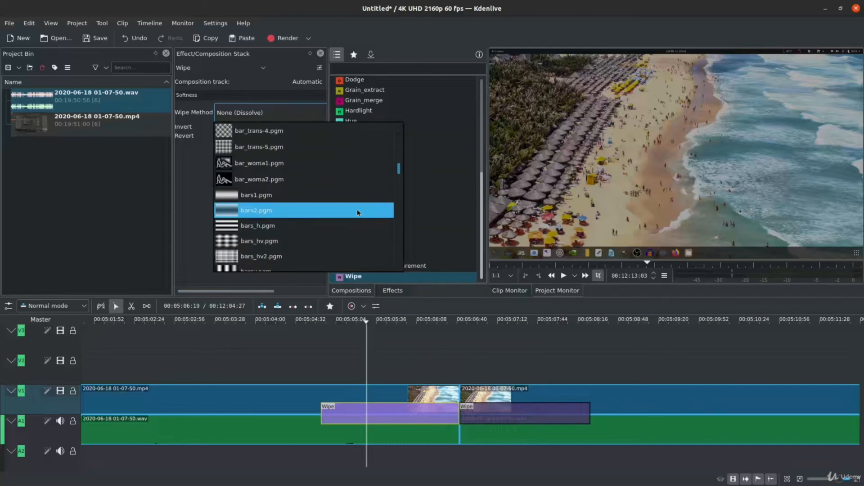
pyautogui.scroll(-10, 358, 211)
pyautogui.scroll(-10, 358, 213)
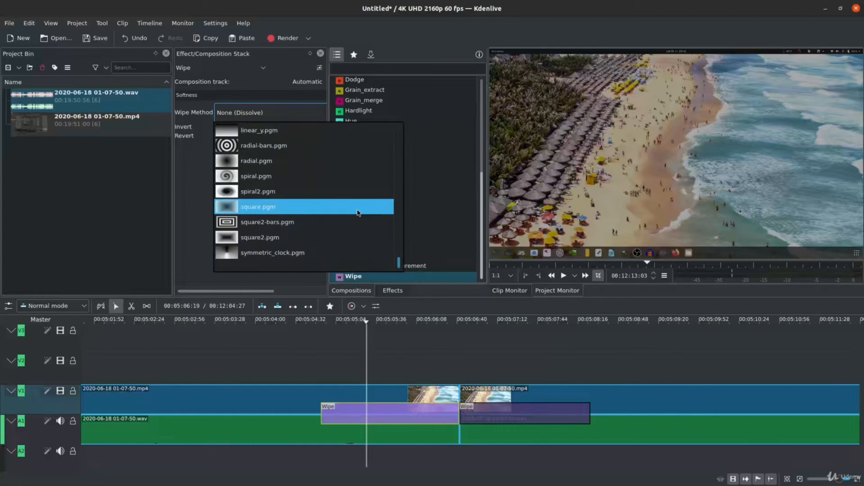
pyautogui.scroll(10, 359, 213)
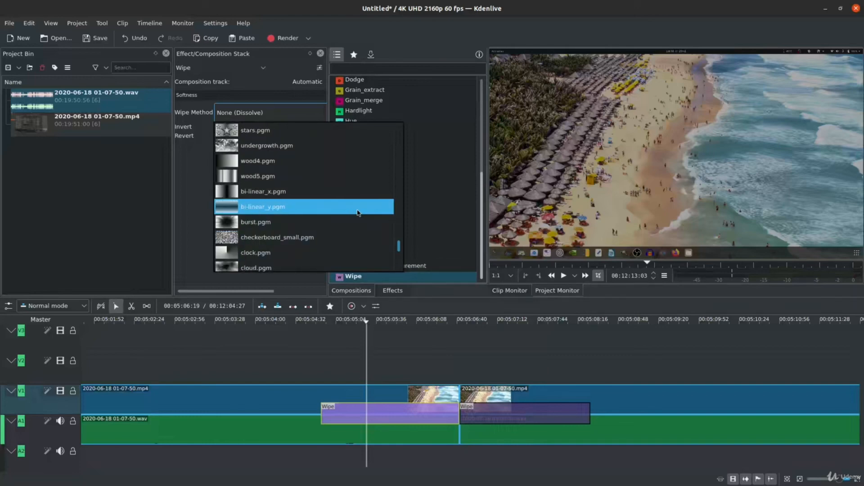
pyautogui.scroll(10, 358, 210)
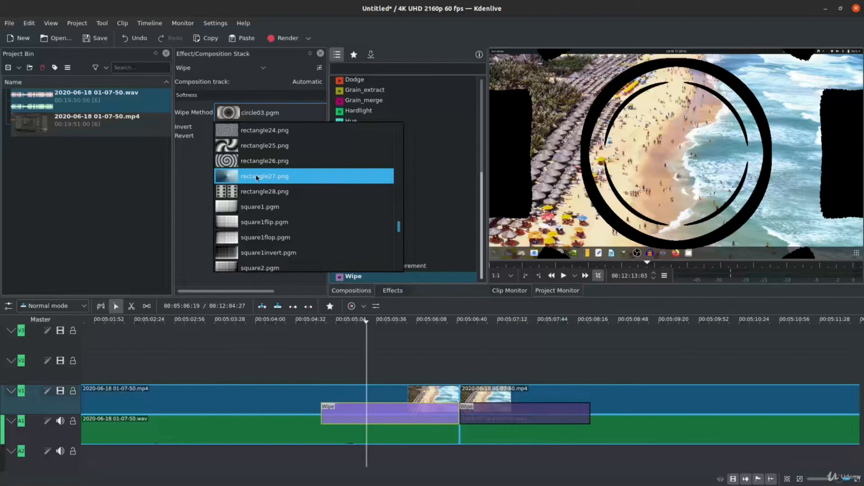
pyautogui.click(321, 180)
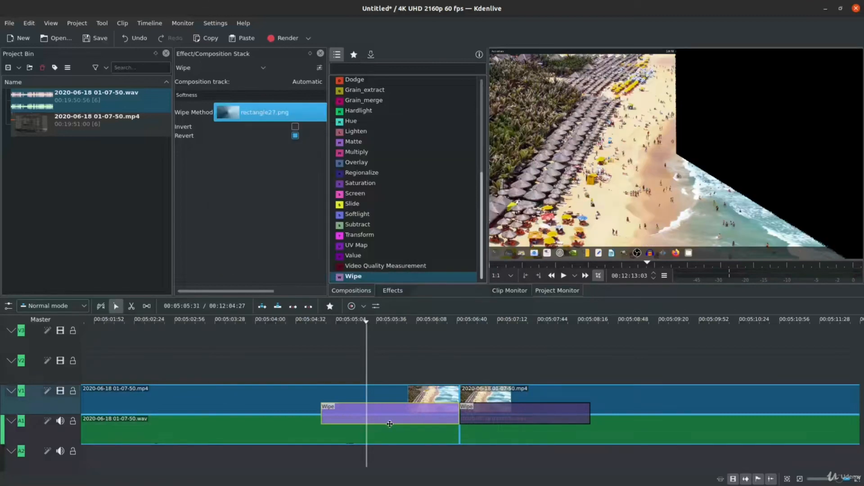
# Set the wipe method of the Wipe at the start of the fourth clip to 159172-burst_-_16-9.pgm.
pyautogui.click(553, 412)
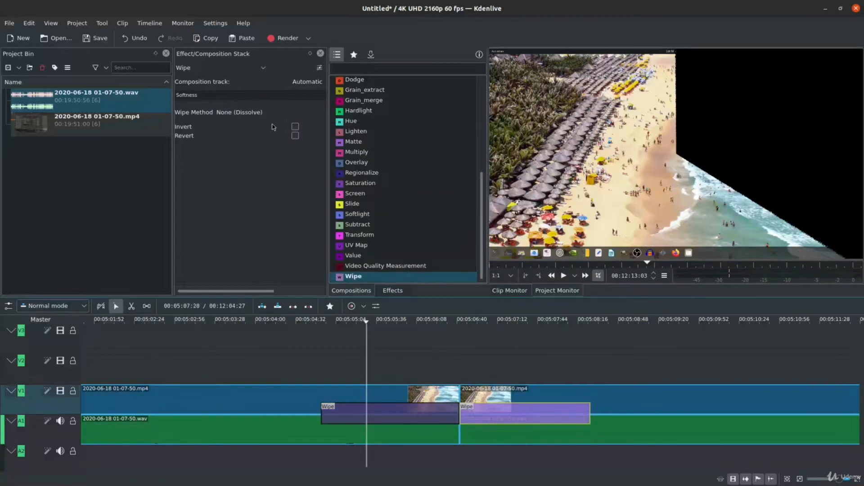
pyautogui.click(288, 113)
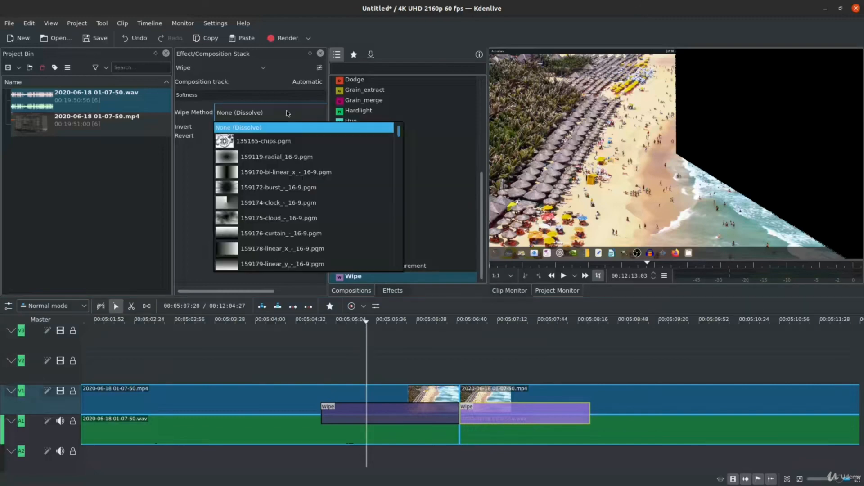
pyautogui.click(336, 187)
# Play the timeline from just before the first Wipe to beyond the second to preview both transitions.
pyautogui.click(304, 369)
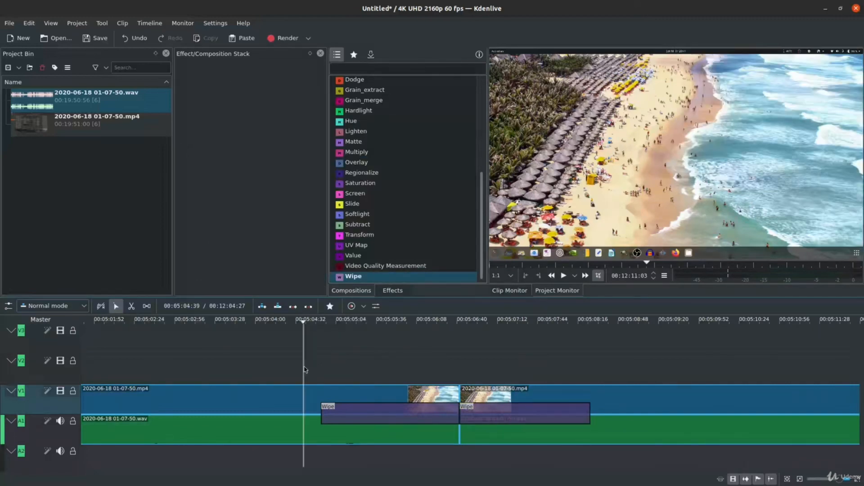
pyautogui.press('space')
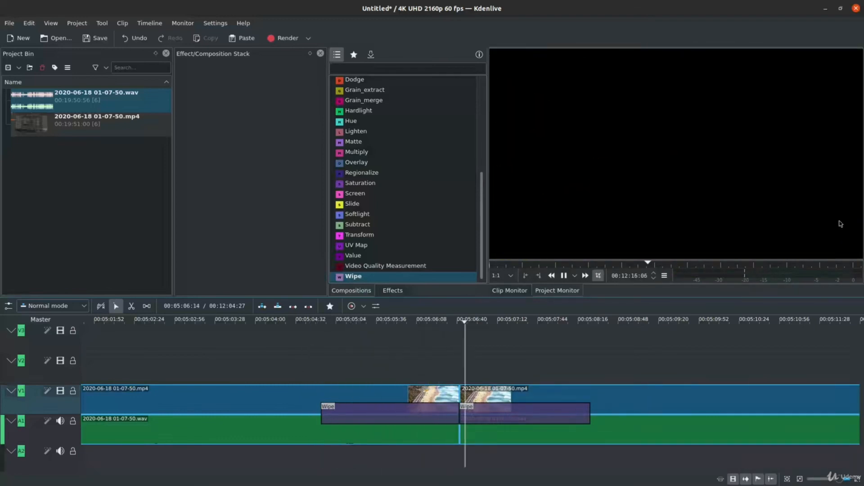
pyautogui.press('space')
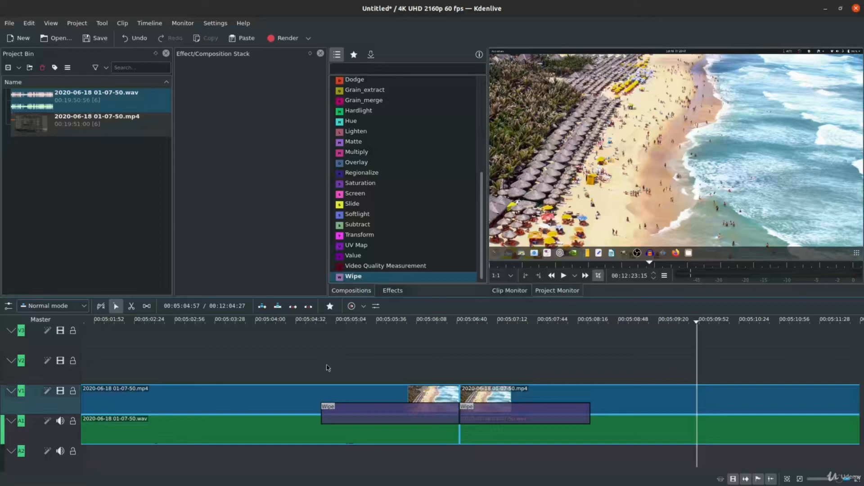
# Delete both Wipe compositions at the join between the third and fourth clips.
pyautogui.click(410, 418)
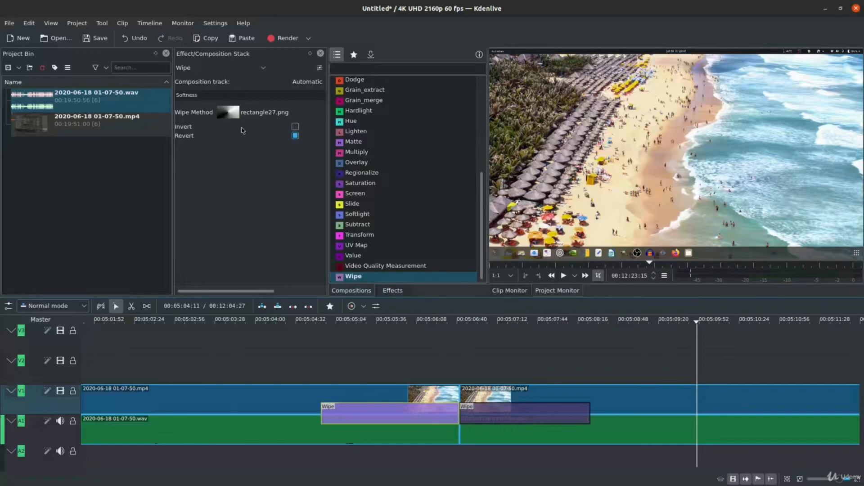
pyautogui.rightClick(372, 422)
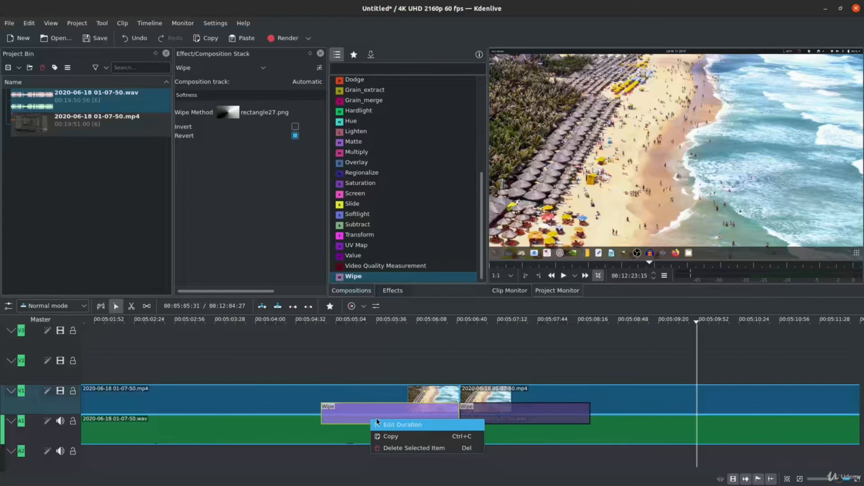
pyautogui.click(450, 449)
pyautogui.rightClick(547, 419)
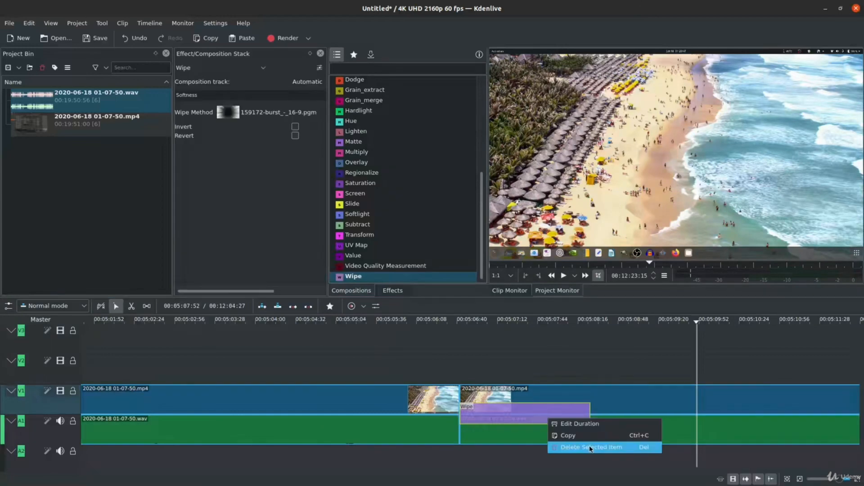
pyautogui.click(590, 448)
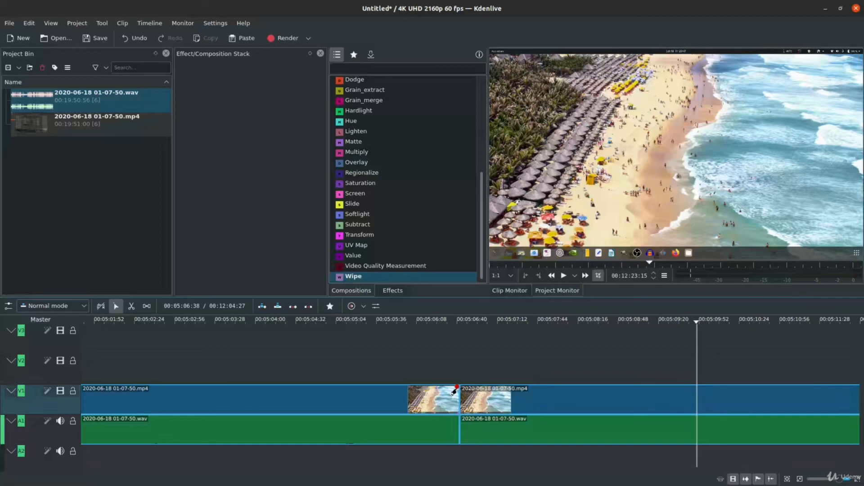
# Add a video fade out of about 7 seconds to the end of the third clip and show its settings.
pyautogui.moveTo(453, 390); pyautogui.dragTo(232, 390)
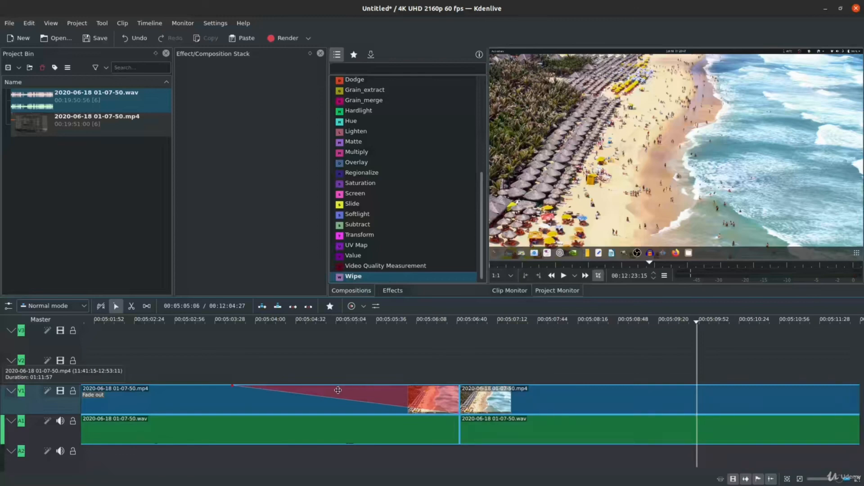
pyautogui.click(387, 400)
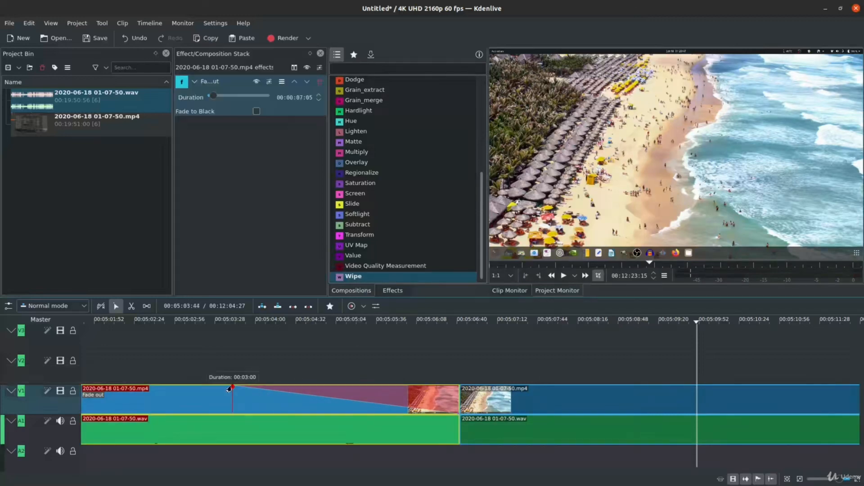
# Shorten the third clip's video fade out to about 00:00:03:07 and add a video fade in of similar length to the fourth clip.
pyautogui.moveTo(231, 388); pyautogui.dragTo(359, 390)
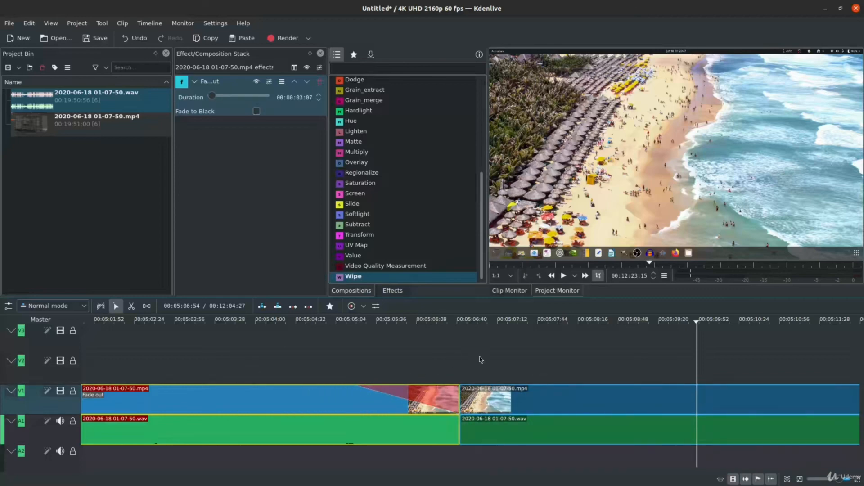
pyautogui.click(461, 390)
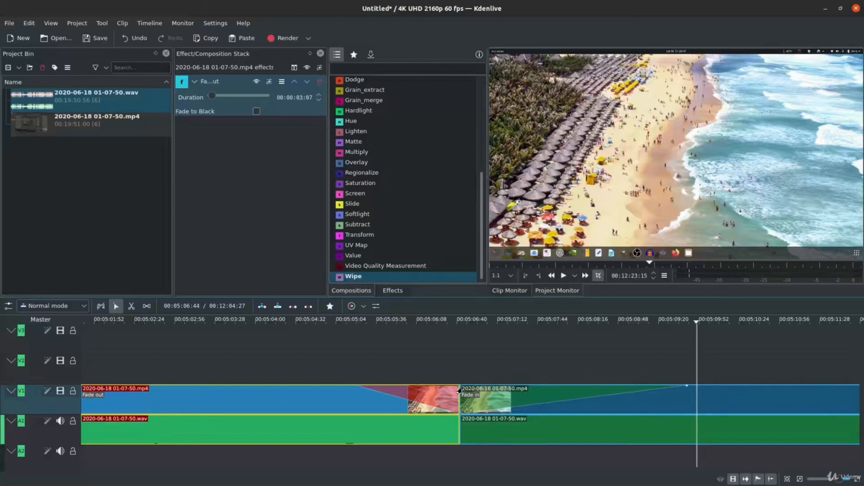
pyautogui.moveTo(684, 391); pyautogui.dragTo(565, 388)
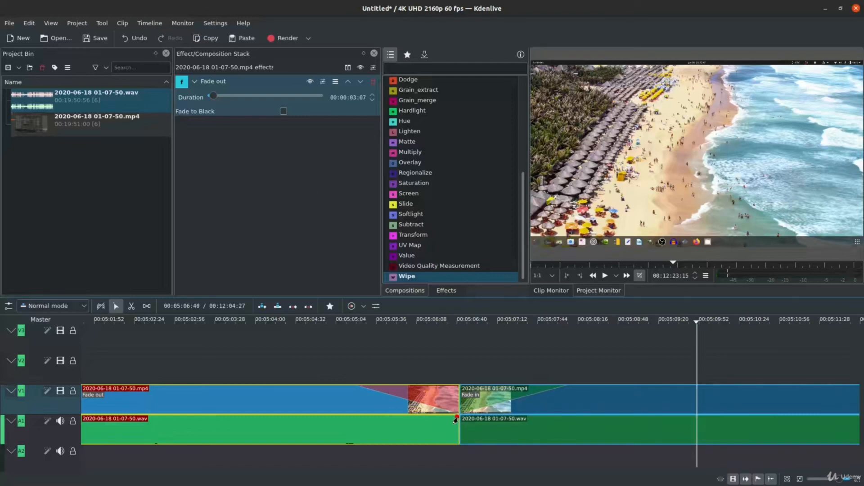
# Add an audio fade out to the third clip and a similarly long audio fade in to the fourth clip, both longer than the video fades.
pyautogui.moveTo(455, 420); pyautogui.dragTo(242, 421)
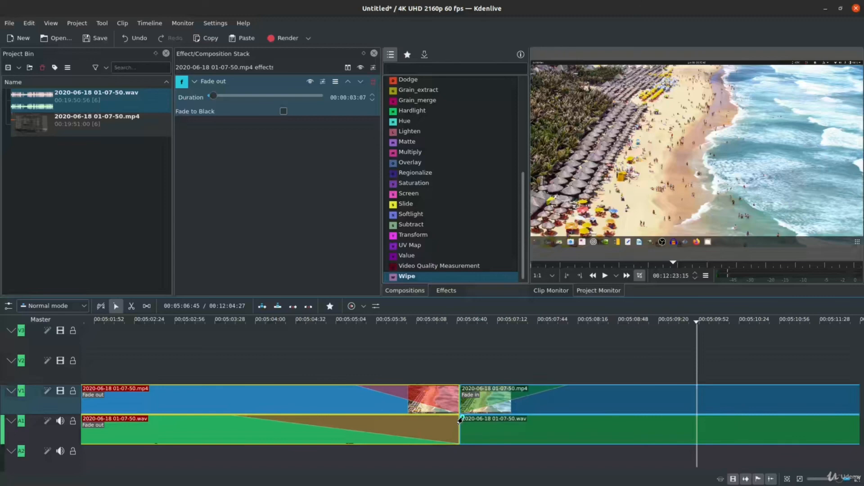
pyautogui.moveTo(460, 420); pyautogui.dragTo(686, 416)
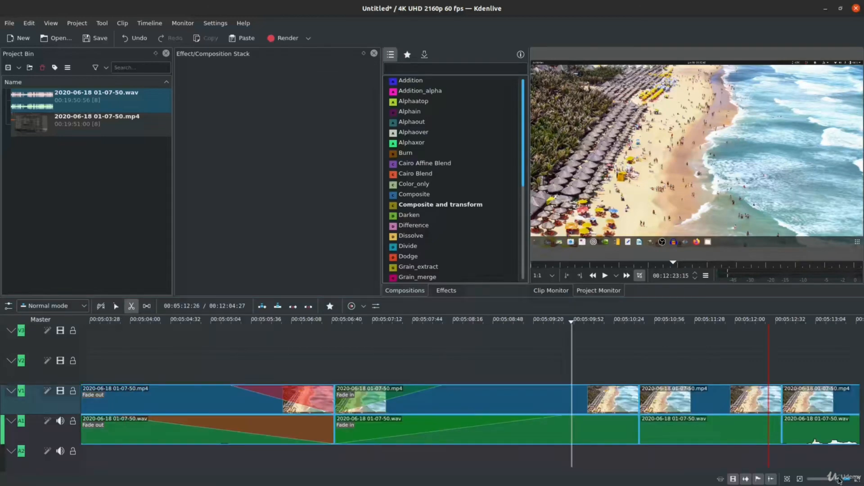
# Cut a piece about 2 seconds long out of the fourth clip, shortly after its fade in, and move it up to track V2.
pyautogui.moveTo(839, 479); pyautogui.dragTo(832, 480)
pyautogui.scroll(1, 579, 370)
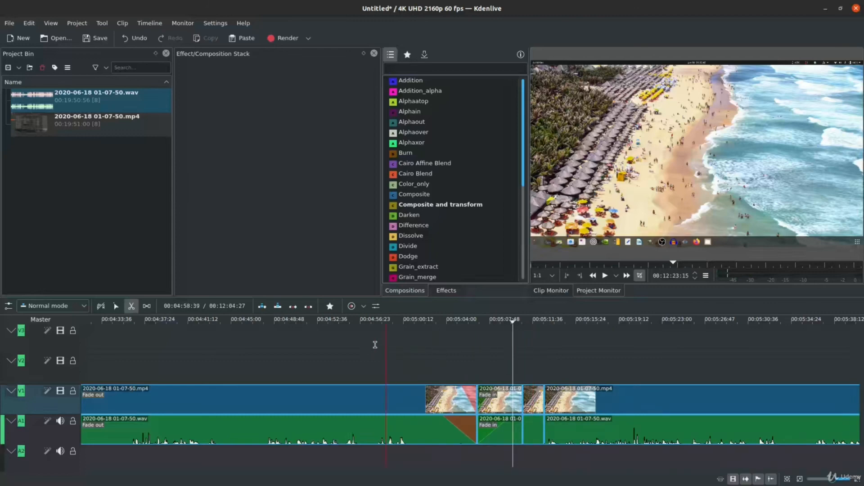
pyautogui.press('s')
pyautogui.moveTo(533, 399); pyautogui.dragTo(531, 367)
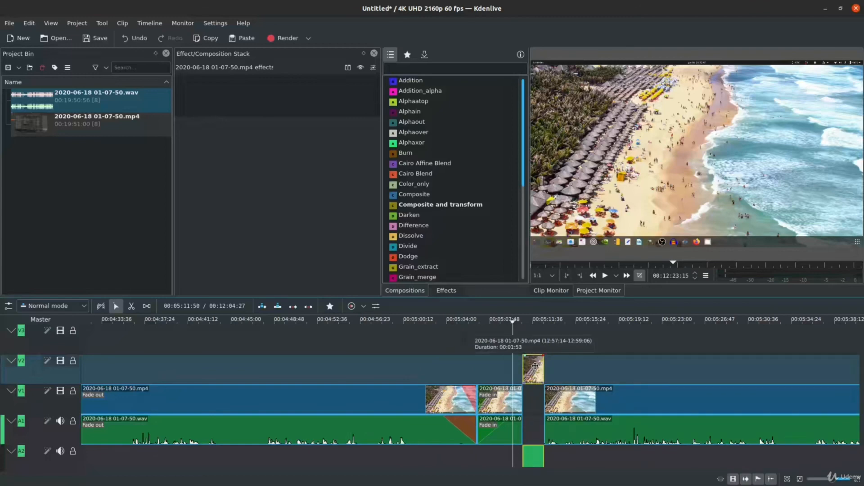
# Move the V2 piece earlier to overlap the preceding V1 clip, and extend its end slightly past the start of the following V1 clip.
pyautogui.scroll(3, 536, 367)
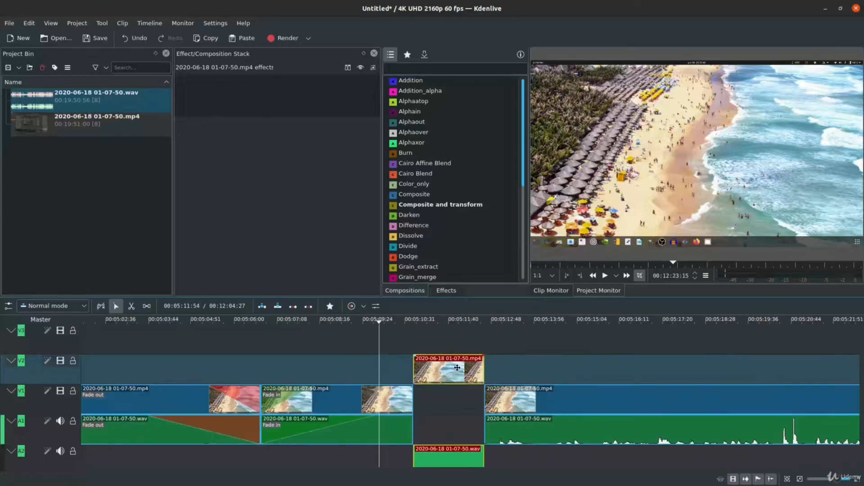
pyautogui.moveTo(457, 368); pyautogui.dragTo(431, 368)
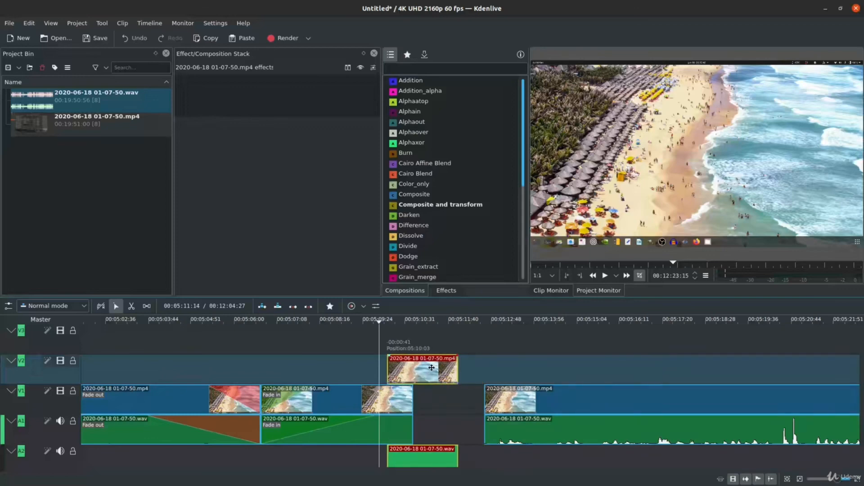
pyautogui.hscroll(-3, 433, 401)
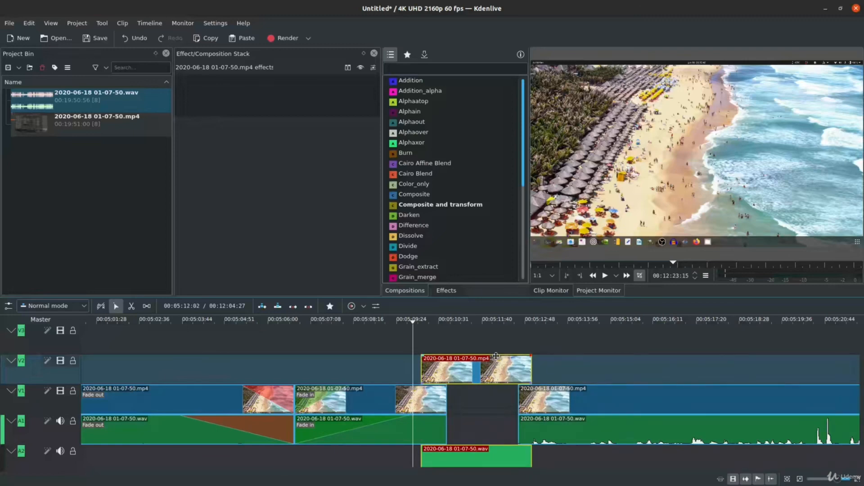
pyautogui.moveTo(475, 365); pyautogui.dragTo(467, 371)
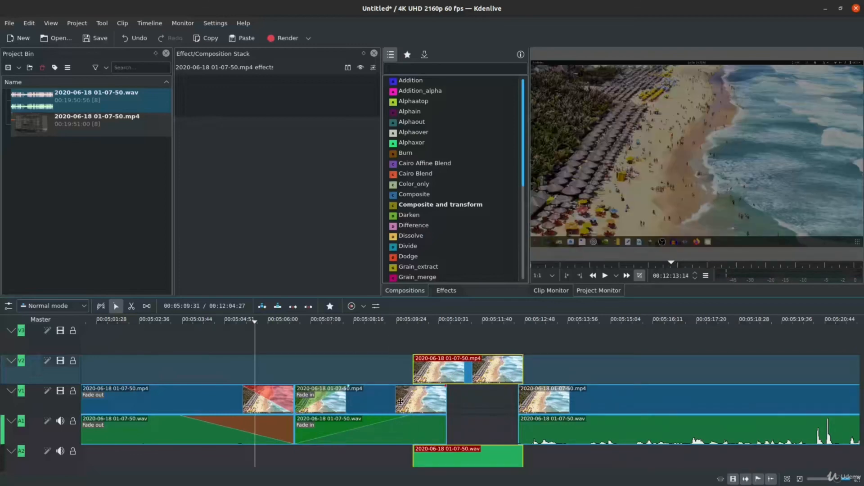
# Add a video fade out to the V1 clip that ends under the V2 piece, and a video fade in to the V2 piece.
pyautogui.click(492, 246)
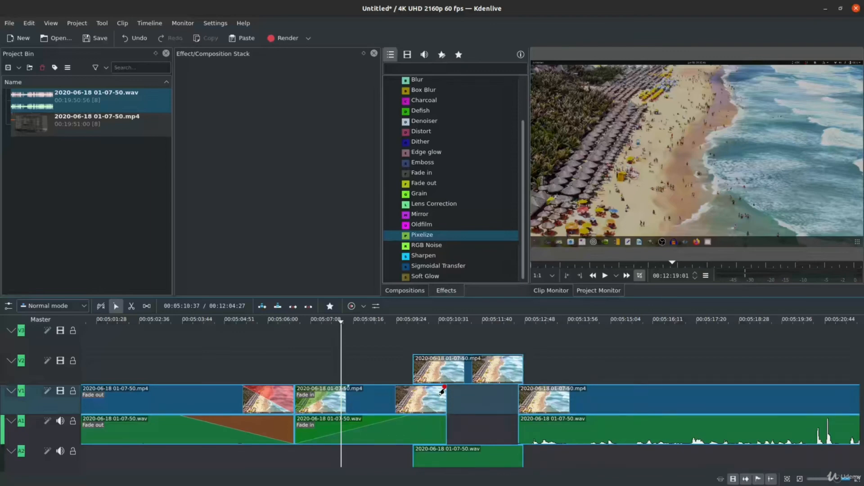
pyautogui.moveTo(442, 390); pyautogui.dragTo(363, 389)
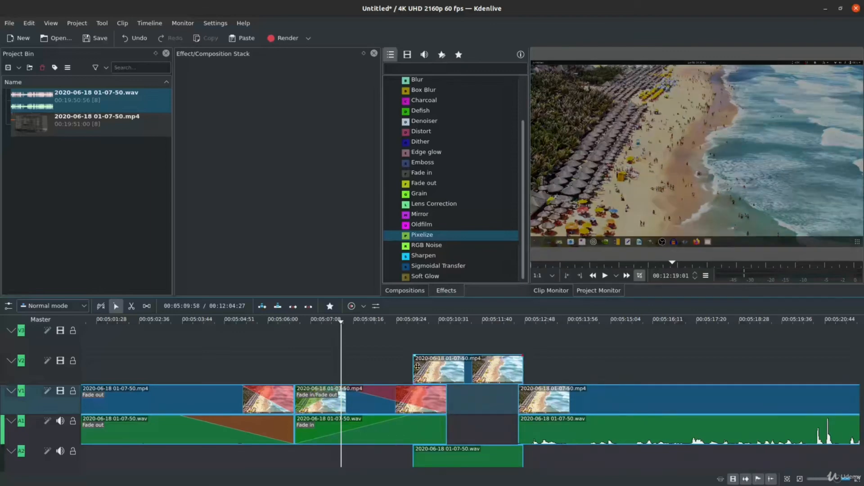
pyautogui.click(414, 359)
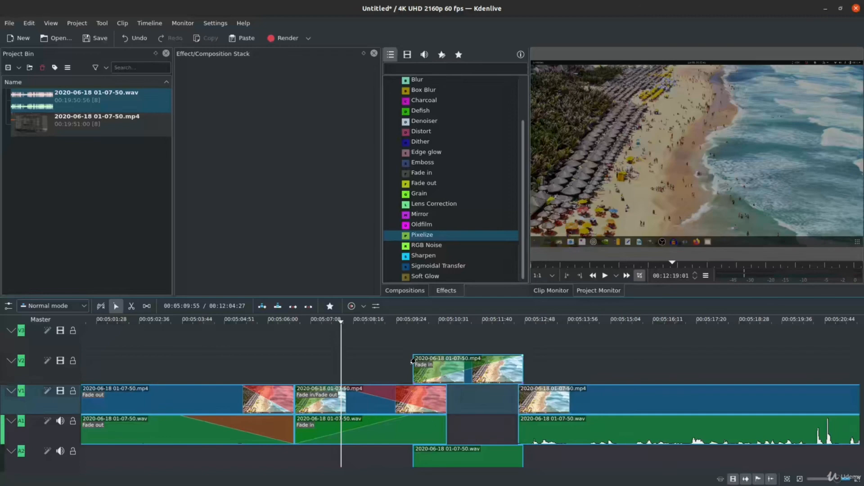
# Play the timeline from before the overlap to just beyond the V2 piece to preview the fades.
pyautogui.click(320, 350)
pyautogui.press('space')
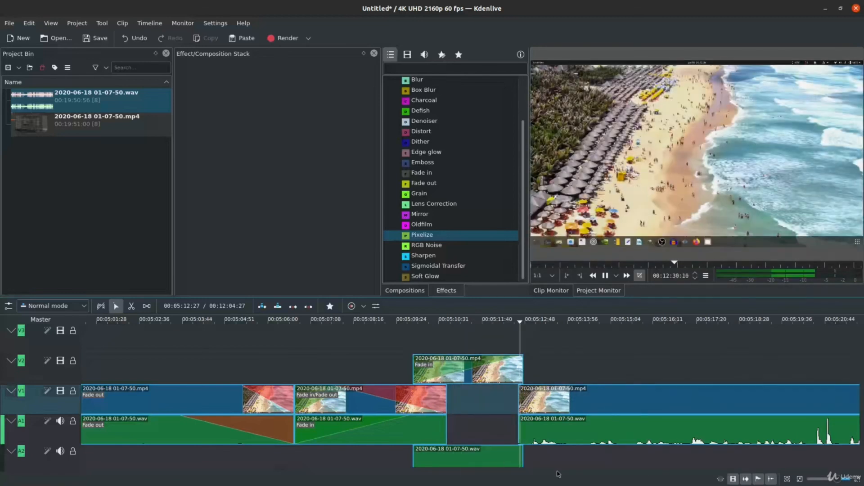
pyautogui.click(513, 164)
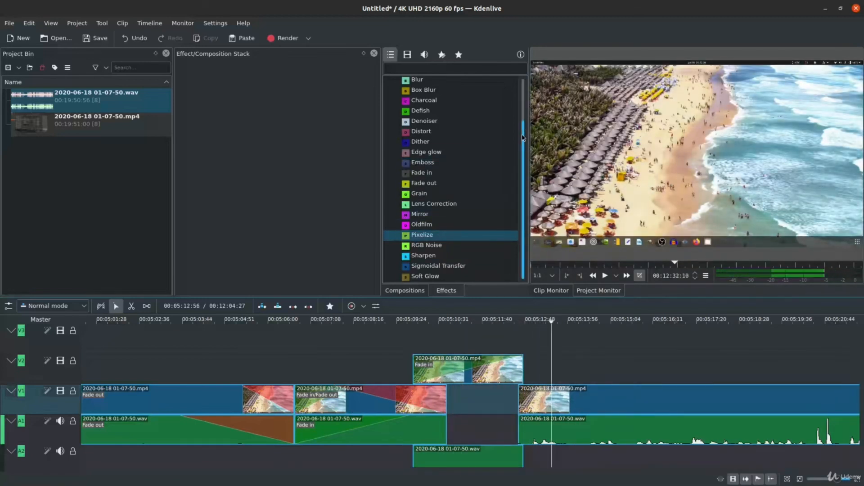
# Collapse the Image adjustment effects category and fit the whole project in the timeline.
pyautogui.scroll(2, 523, 138)
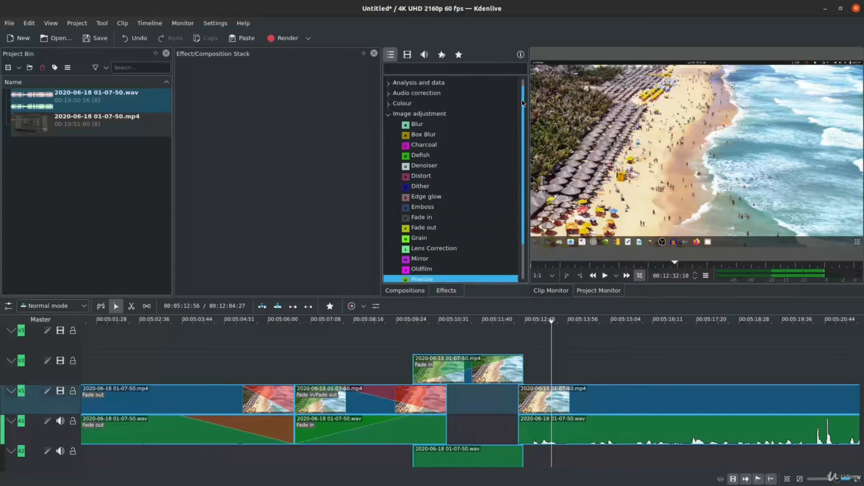
pyautogui.click(441, 114)
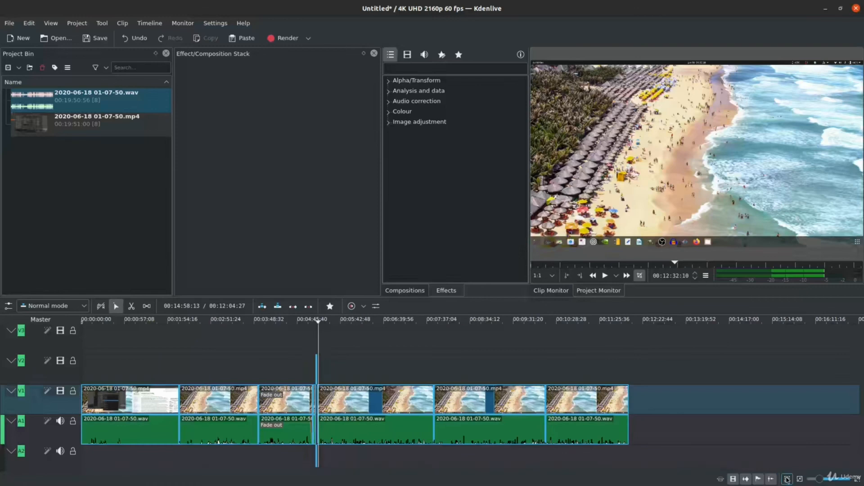
pyautogui.click(787, 478)
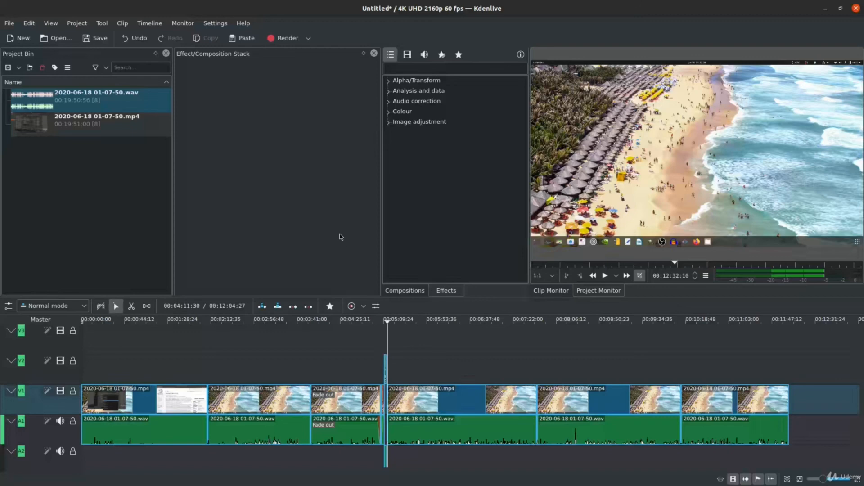
pyautogui.click(309, 41)
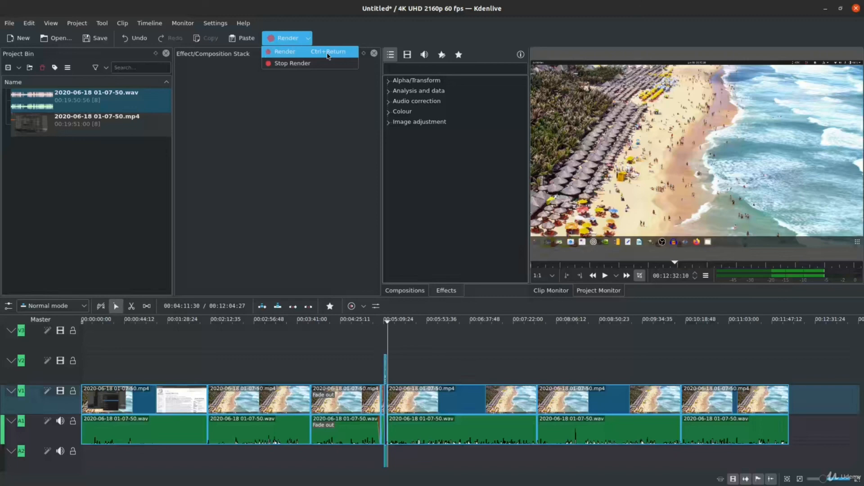
pyautogui.click(359, 212)
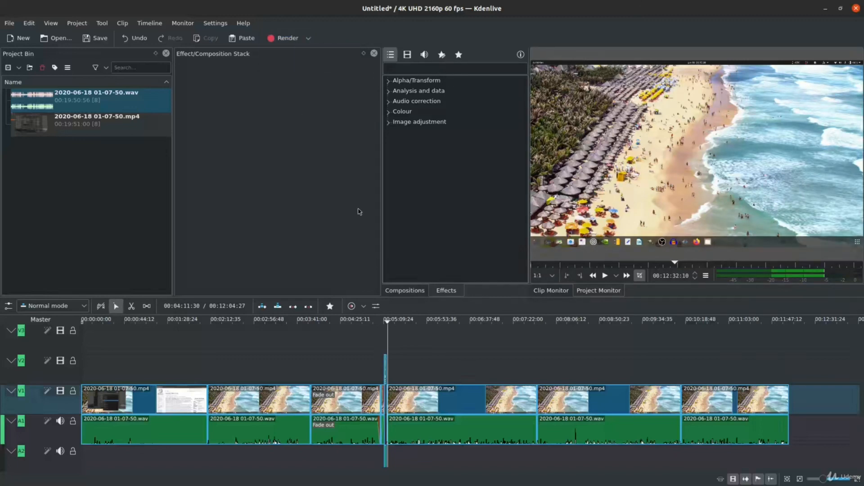
pyautogui.moveTo(800, 0)
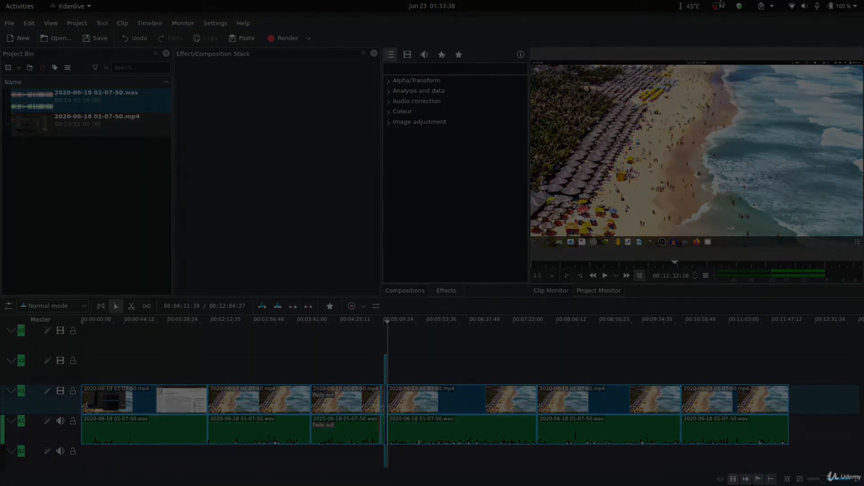
pyautogui.click(776, 4)
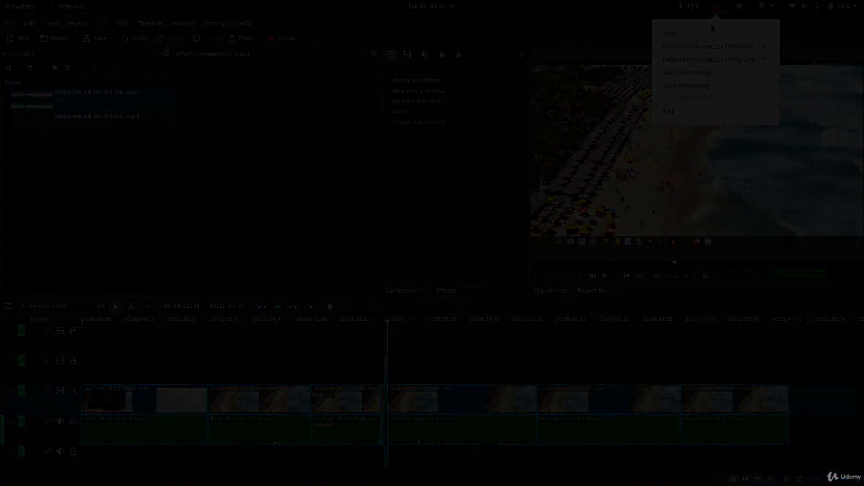